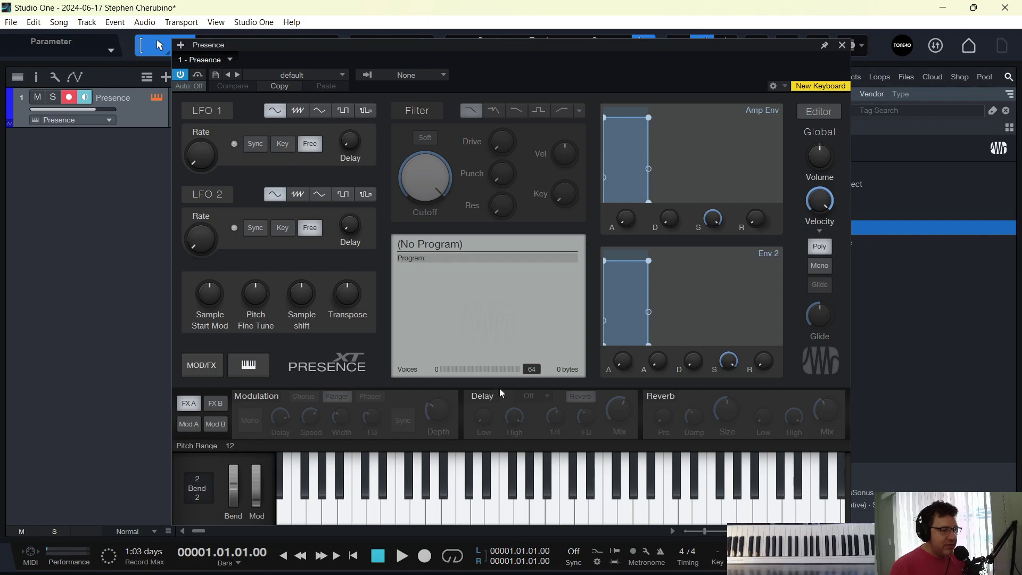
Load the Basic Kit preset from the Artist Instruments drum kits into Presence and close the instrument editor
click(321, 75)
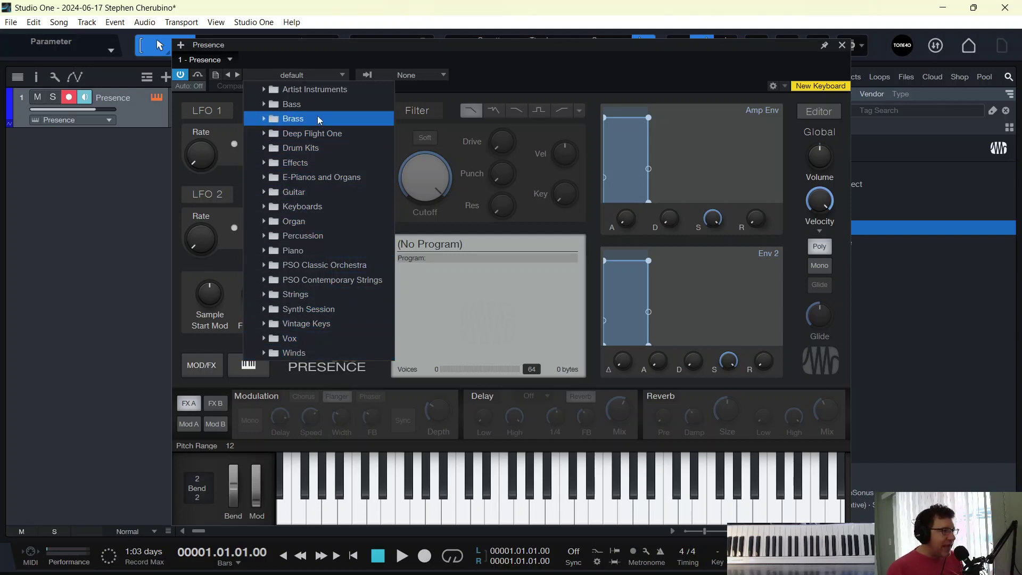
click(265, 89)
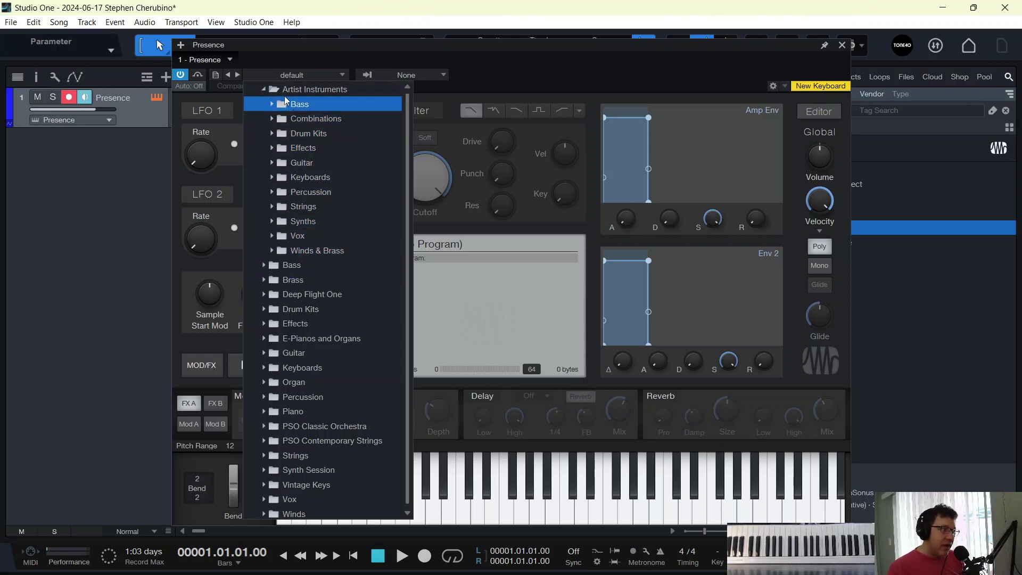
click(272, 133)
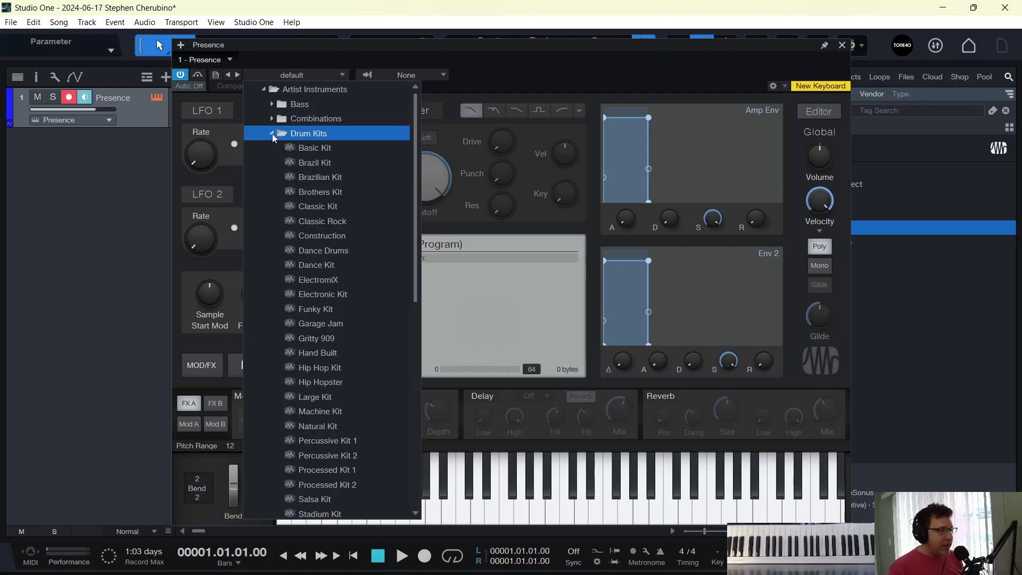
scroll(309, 306, down, 1)
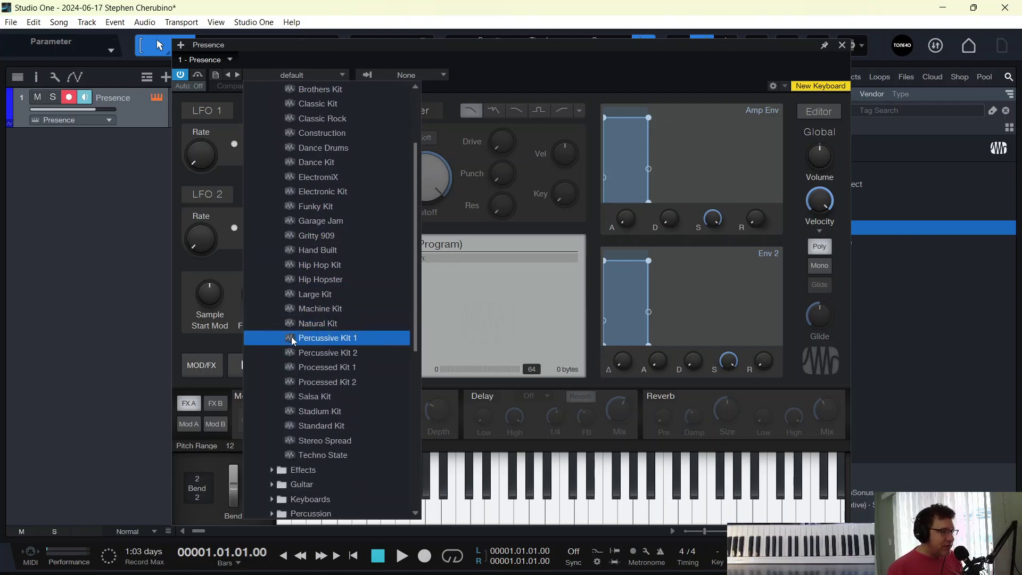
scroll(311, 368, up, 1)
click(316, 147)
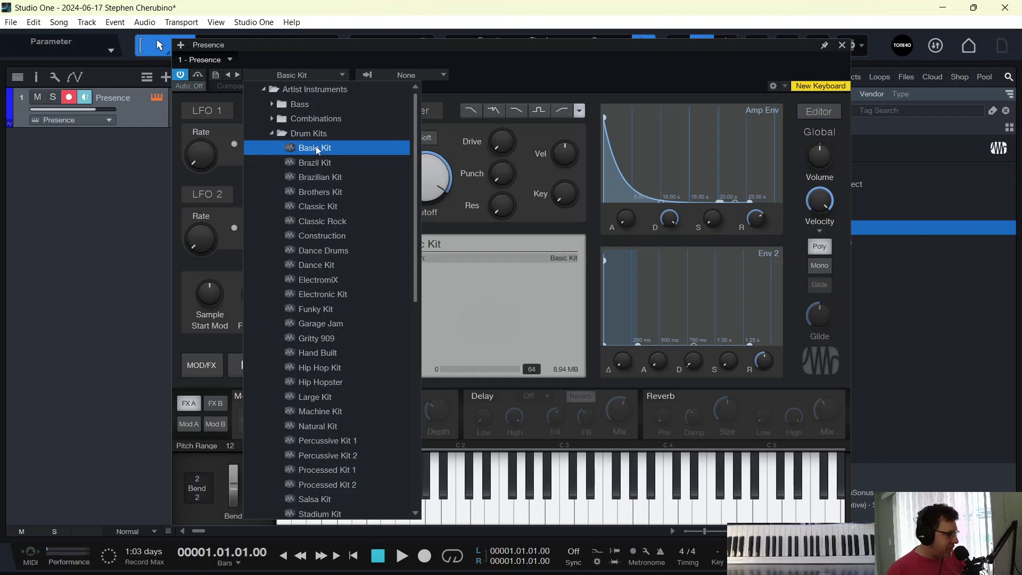
click(845, 44)
click(844, 45)
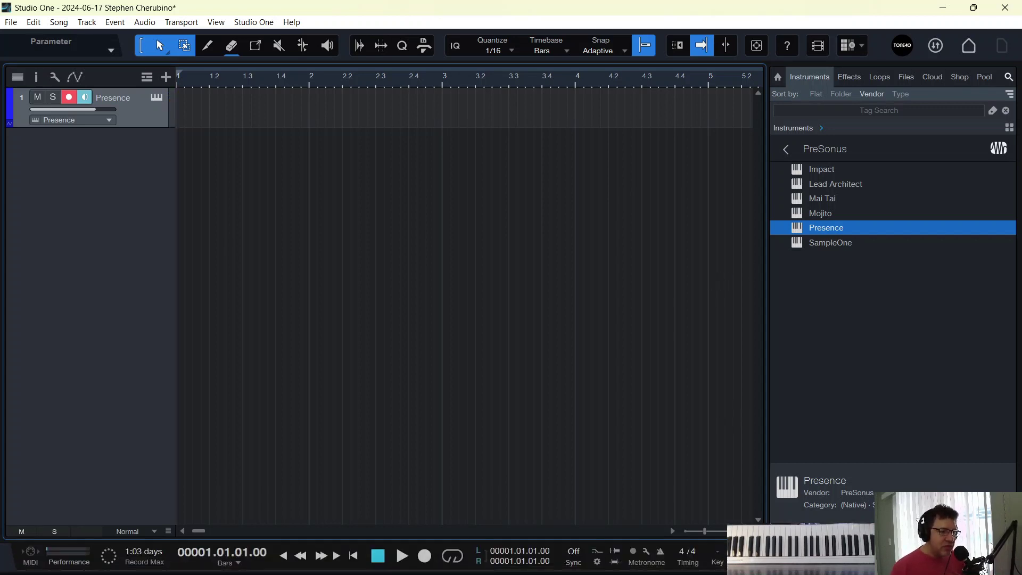
Record a two-bar drum part on the first Presence track and stop recording at bar 3
key(e)
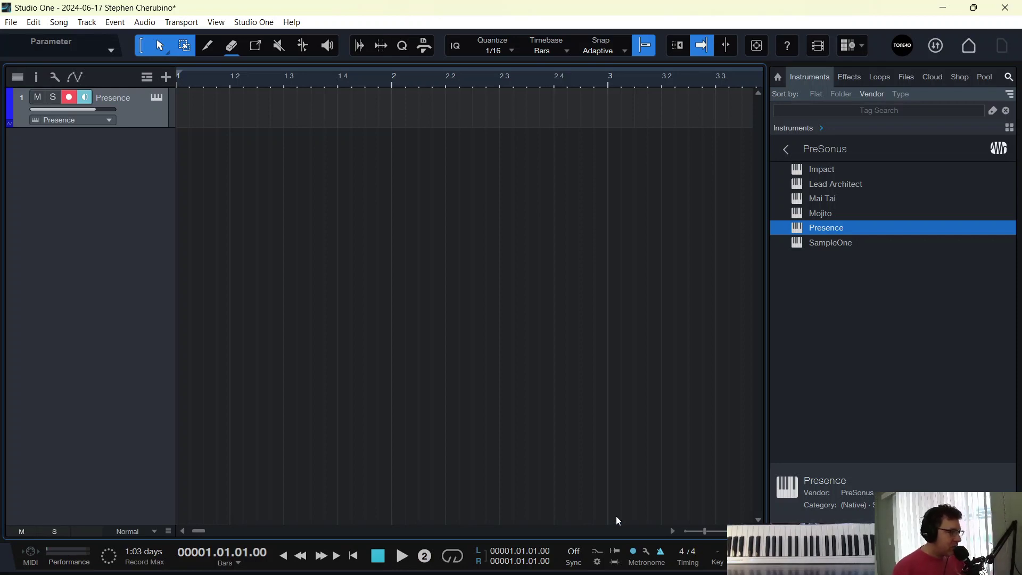
key(KP_Multiply)
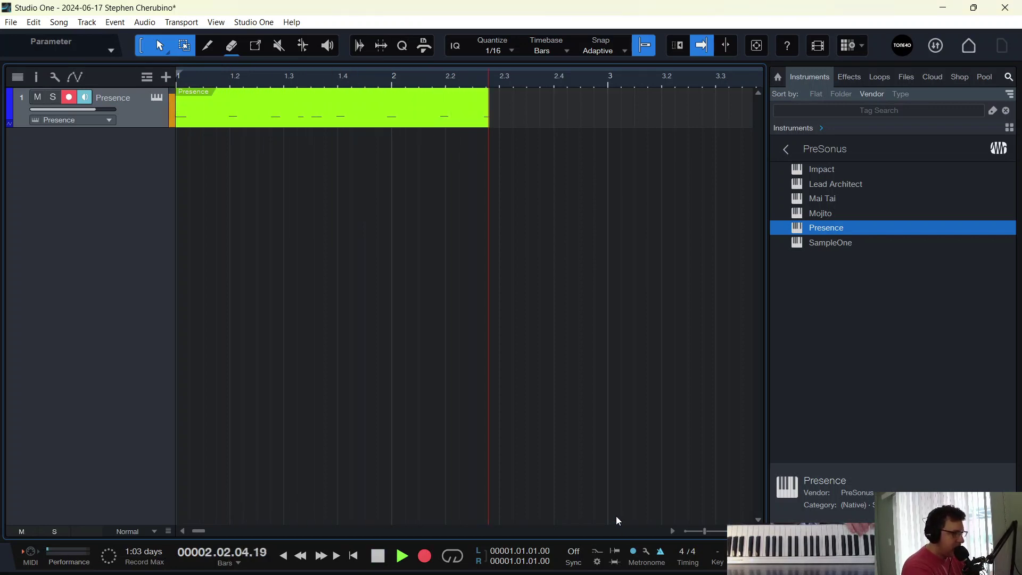
key(space)
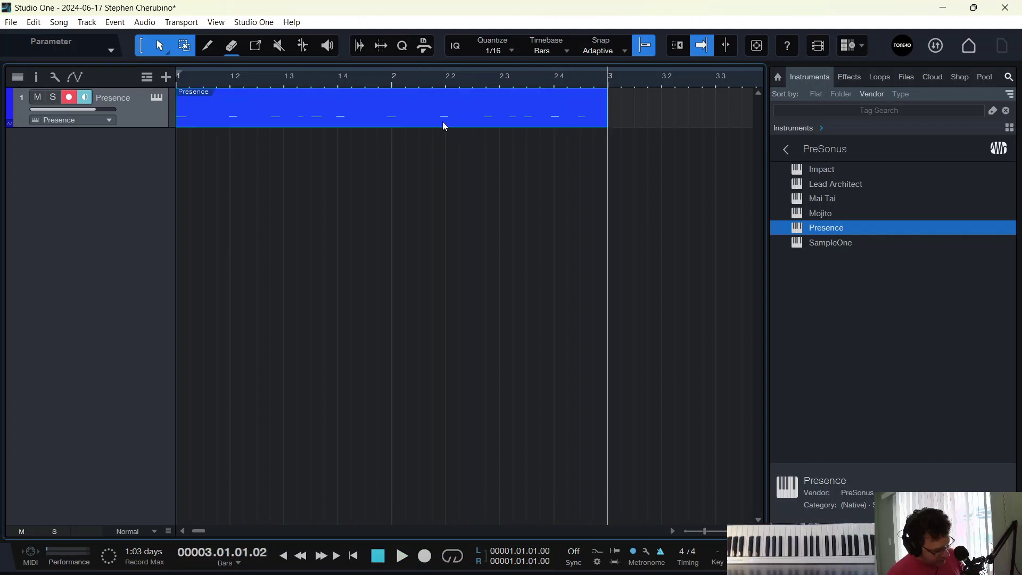
Add a second Presence instrument track, load Lush Strings from the Artist Instruments strings, and close its editor
drag(797, 232, 367, 203)
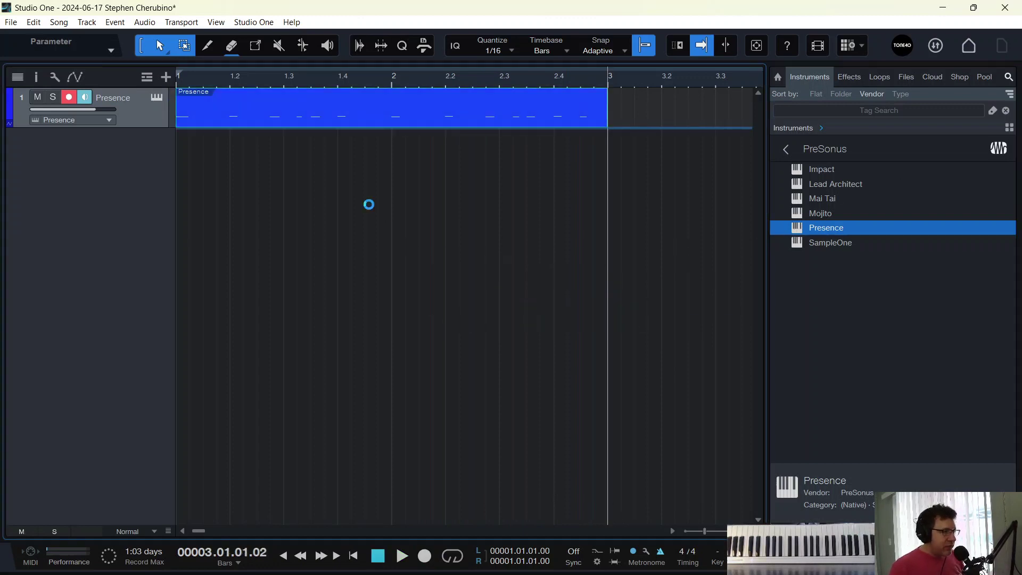
click(296, 69)
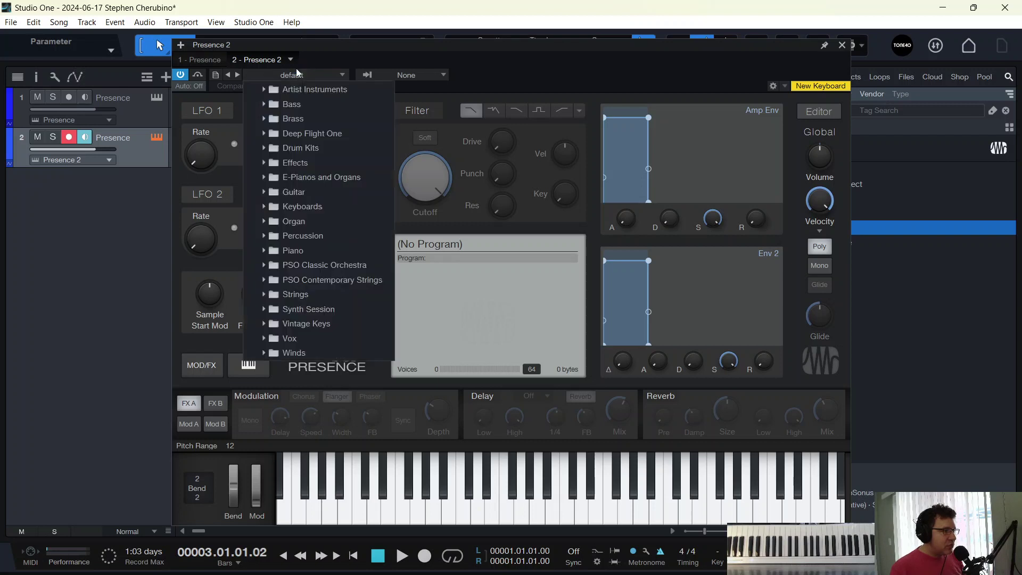
click(264, 309)
click(263, 296)
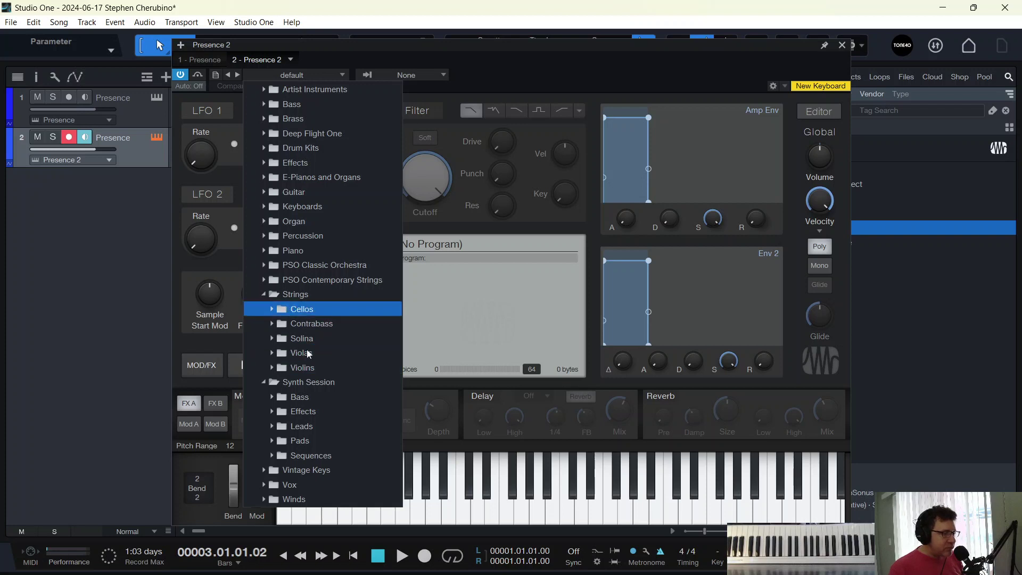
click(264, 89)
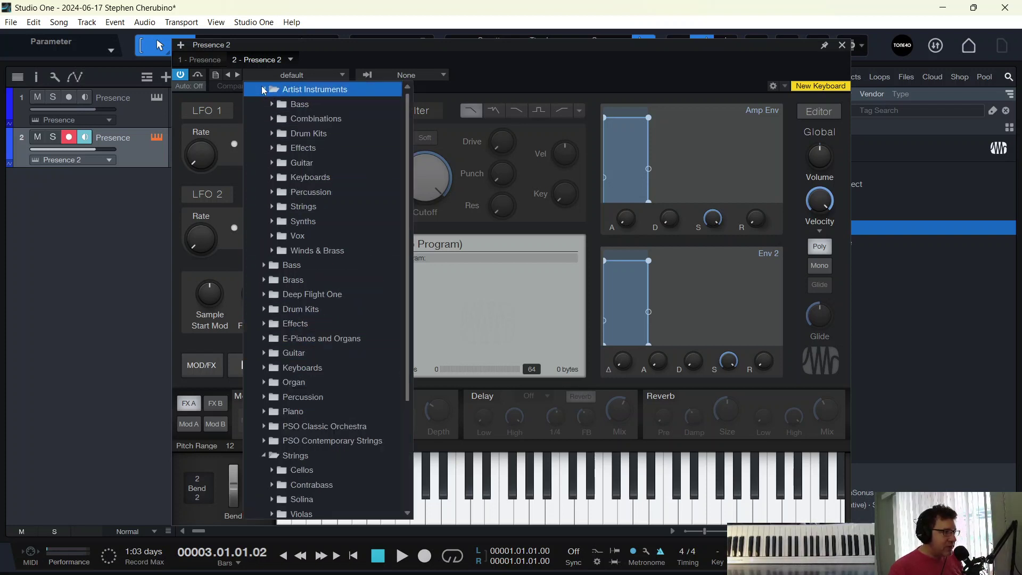
click(272, 206)
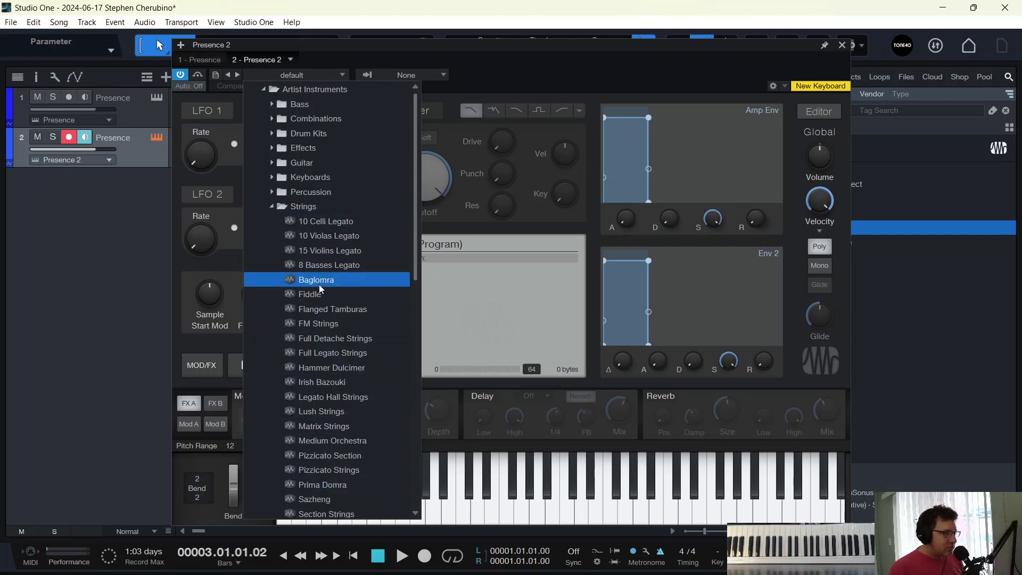
scroll(325, 288, down, 3)
scroll(298, 453, down, 1)
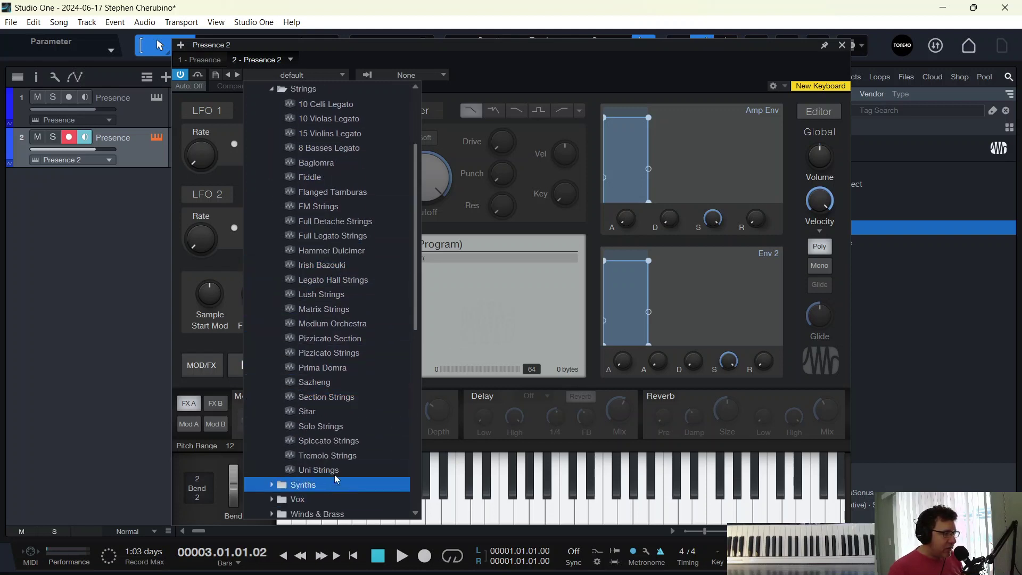
click(322, 293)
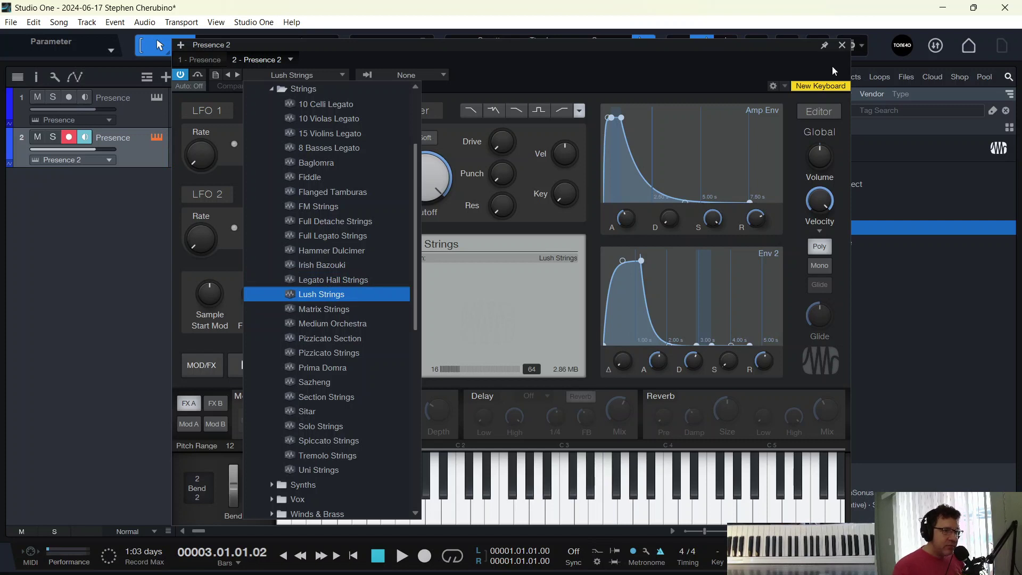
click(844, 51)
click(843, 47)
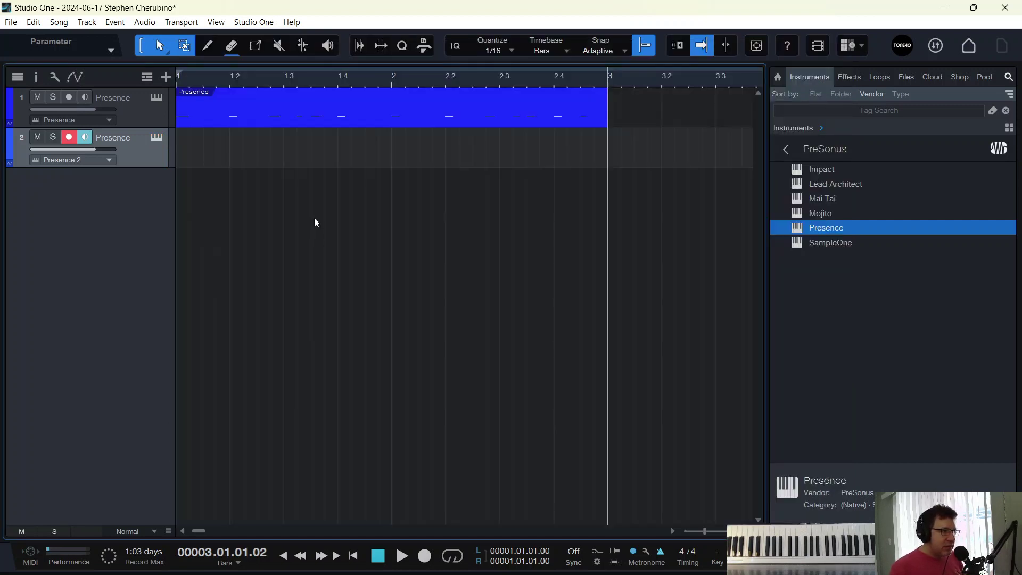
Duplicate the recorded drum clip so the copy fills bars 3 and 4 on the first track
key(w)
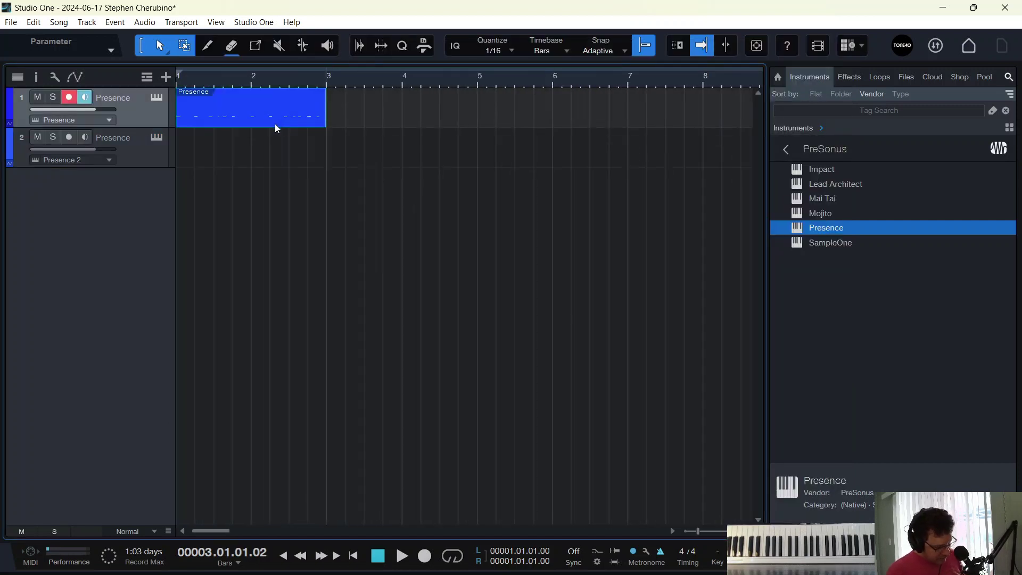
key(d)
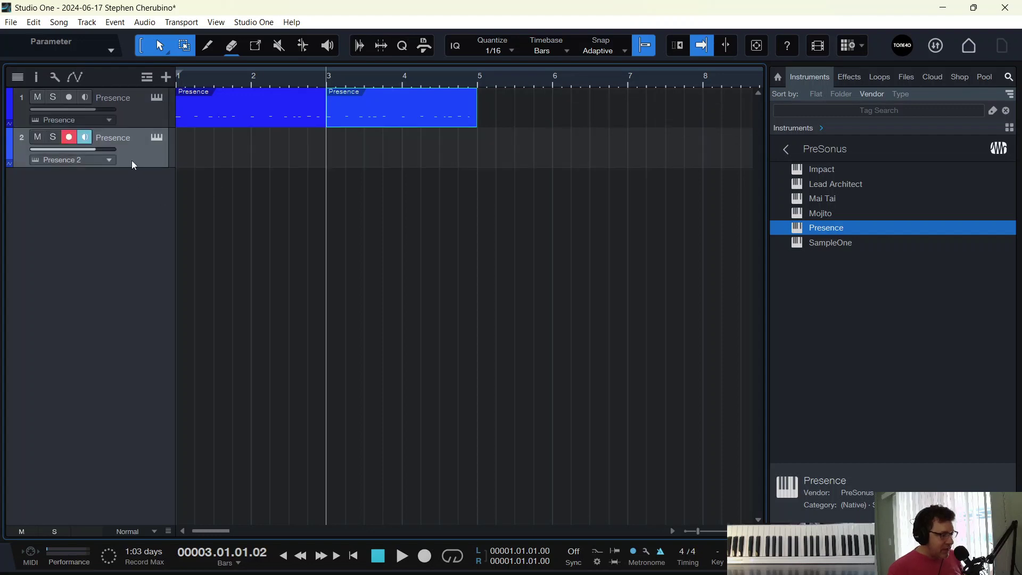
Record a four-bar string part on the second track from the song start, stopping at bar 5
key(Home)
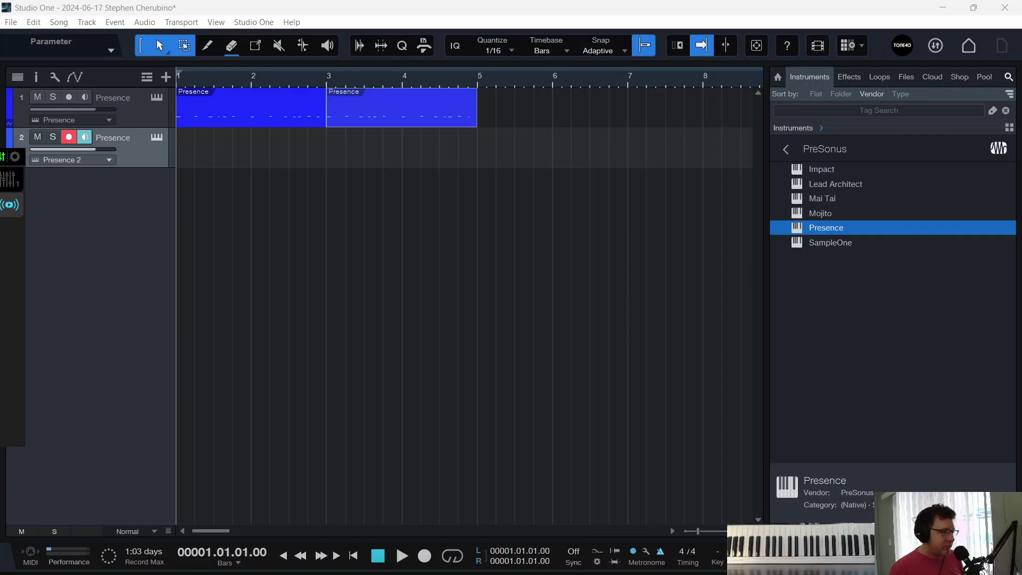
click(373, 265)
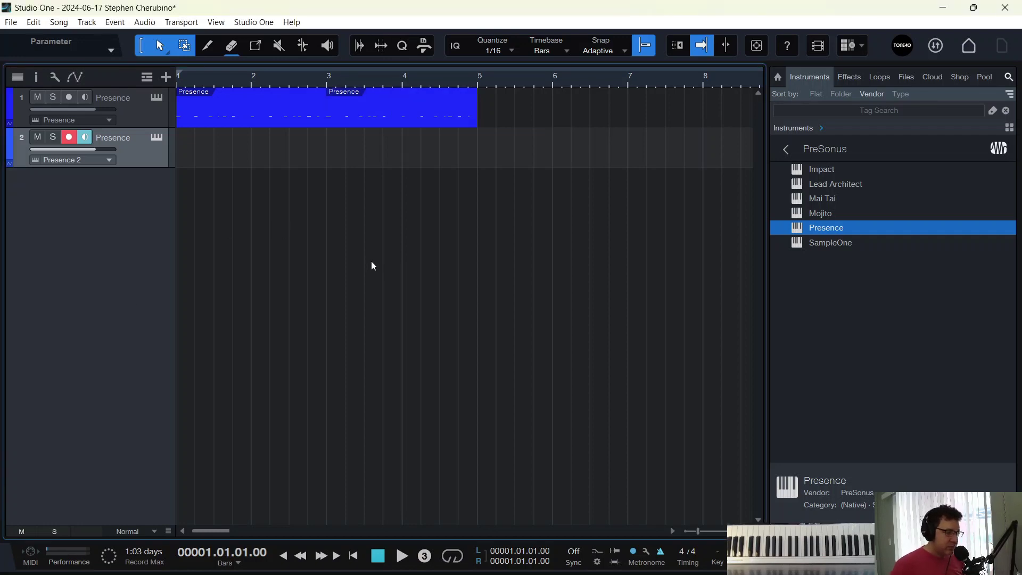
key(KP_Multiply)
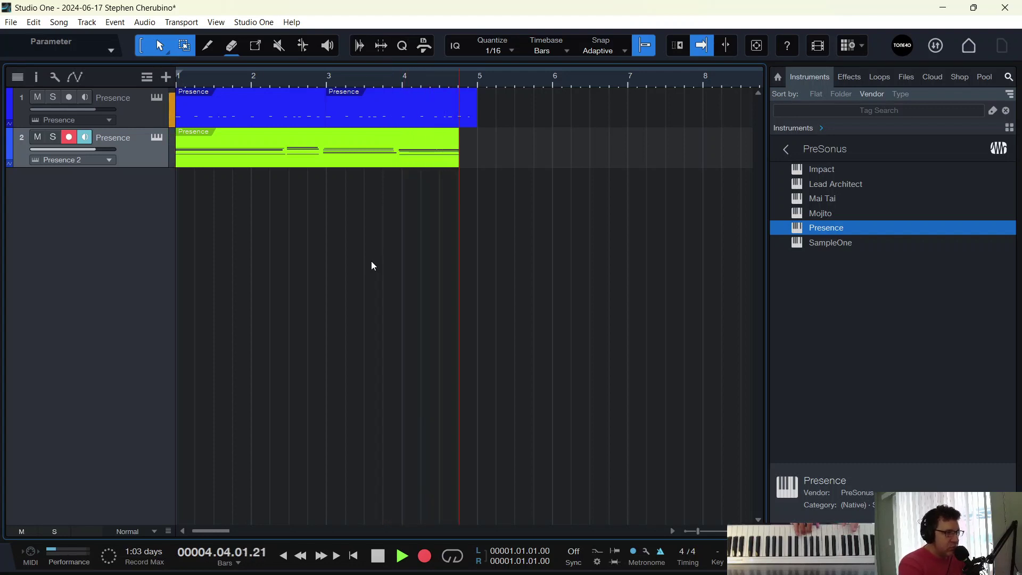
key(space)
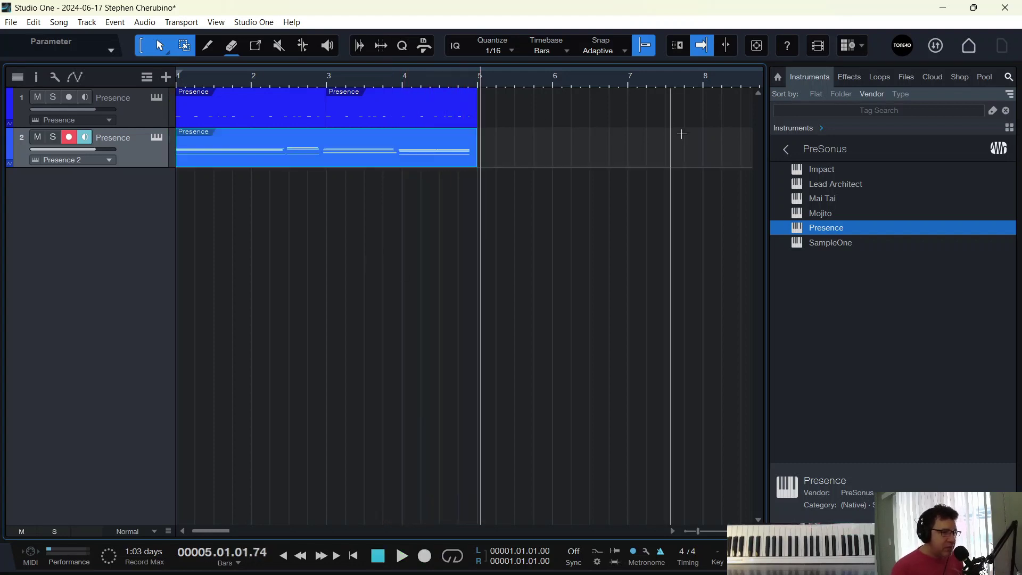
Add a third Presence instrument track and load Nylon Guitar from the Artist Instruments guitar presets
drag(794, 228, 287, 282)
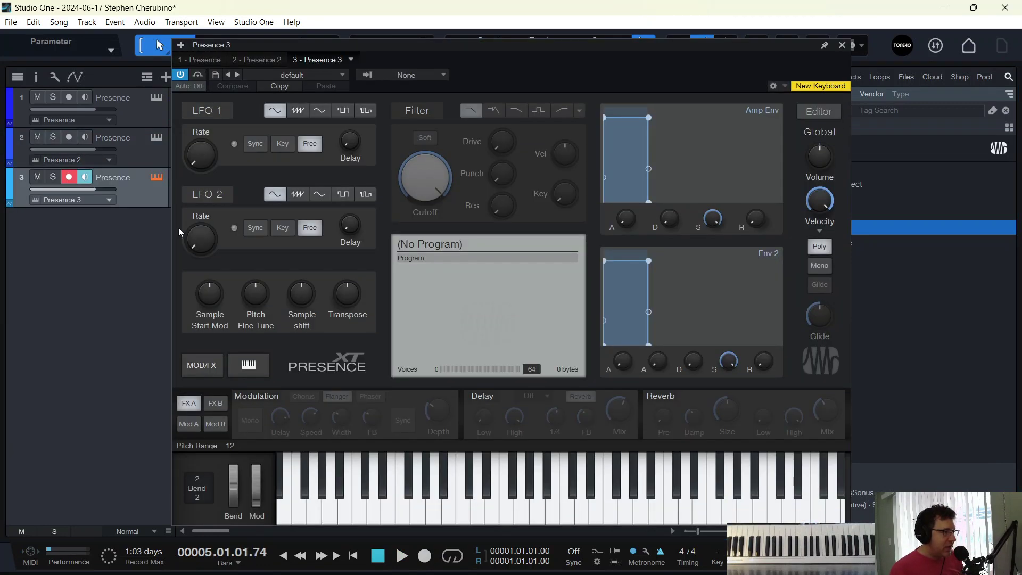
click(310, 75)
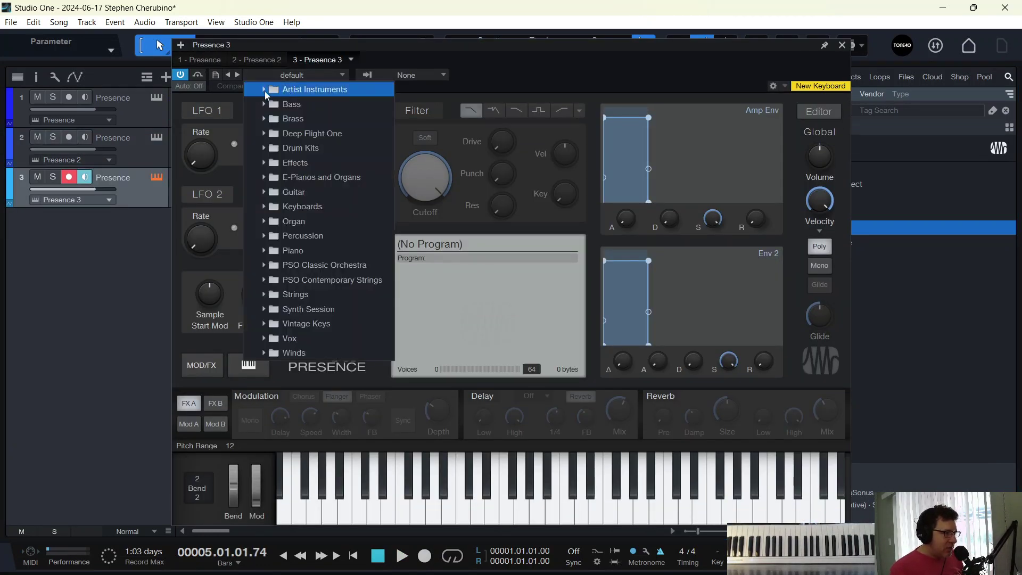
click(264, 89)
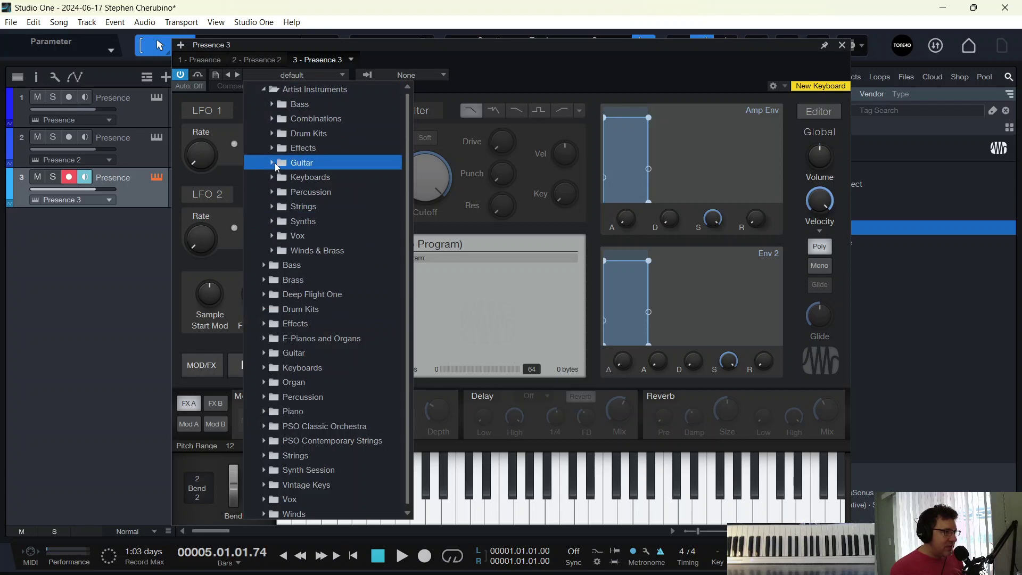
click(274, 164)
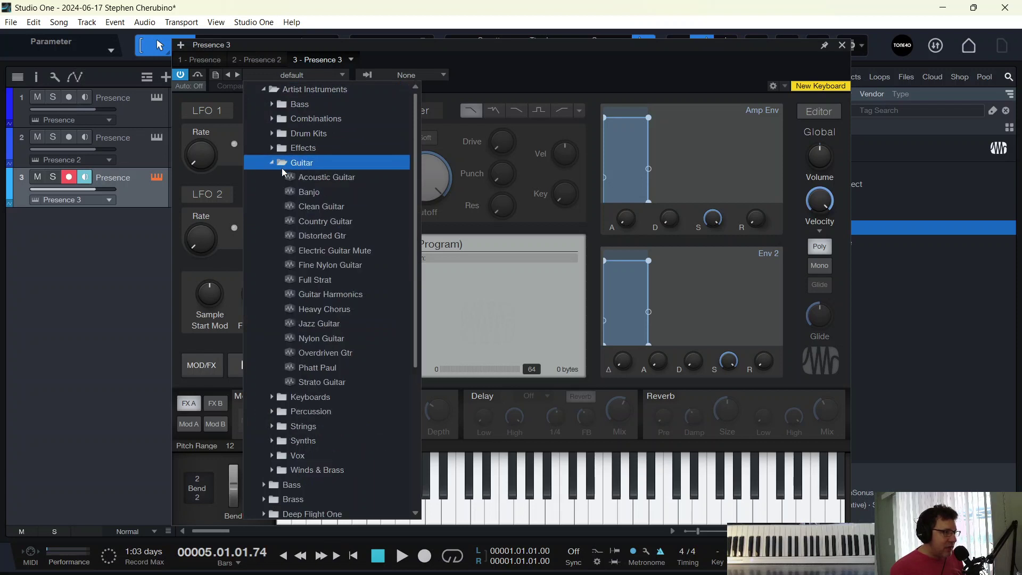
click(324, 339)
key(Down)
key(Down)
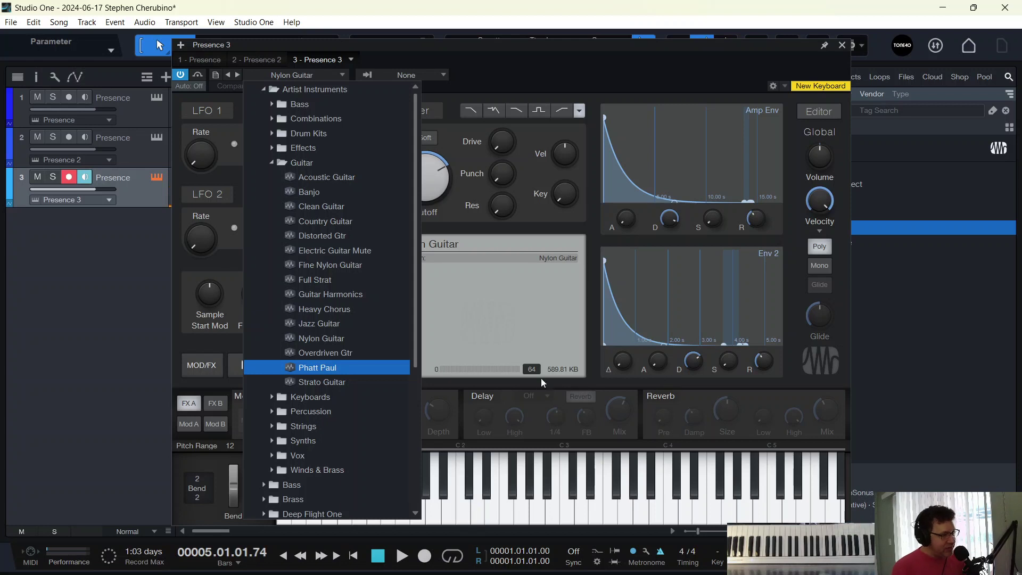
key(Escape)
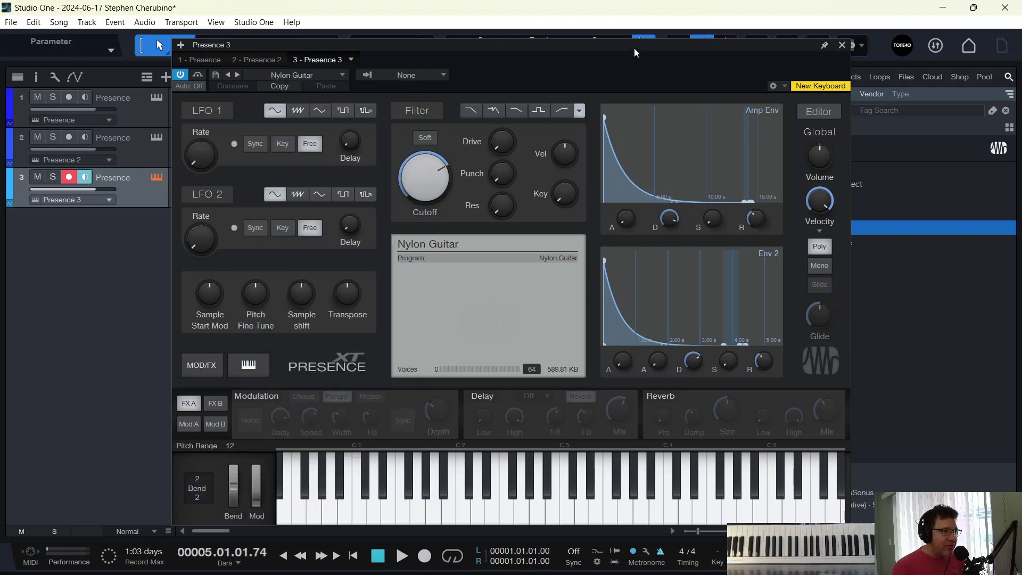
Turn on the Reverb, Delay and EQ effects for the nylon guitar, with the EQ type set to Lead
click(646, 403)
click(490, 399)
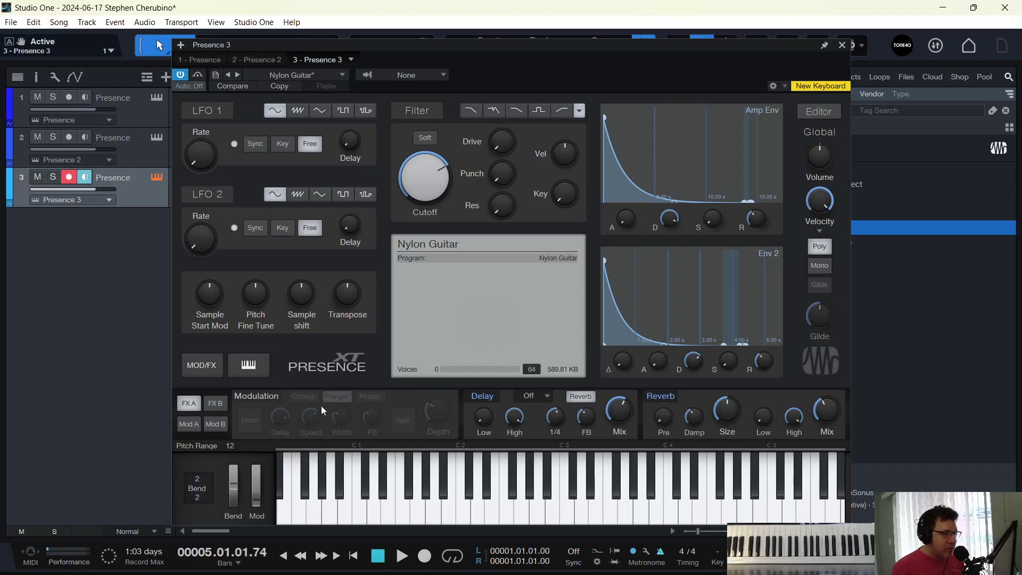
click(190, 425)
click(216, 403)
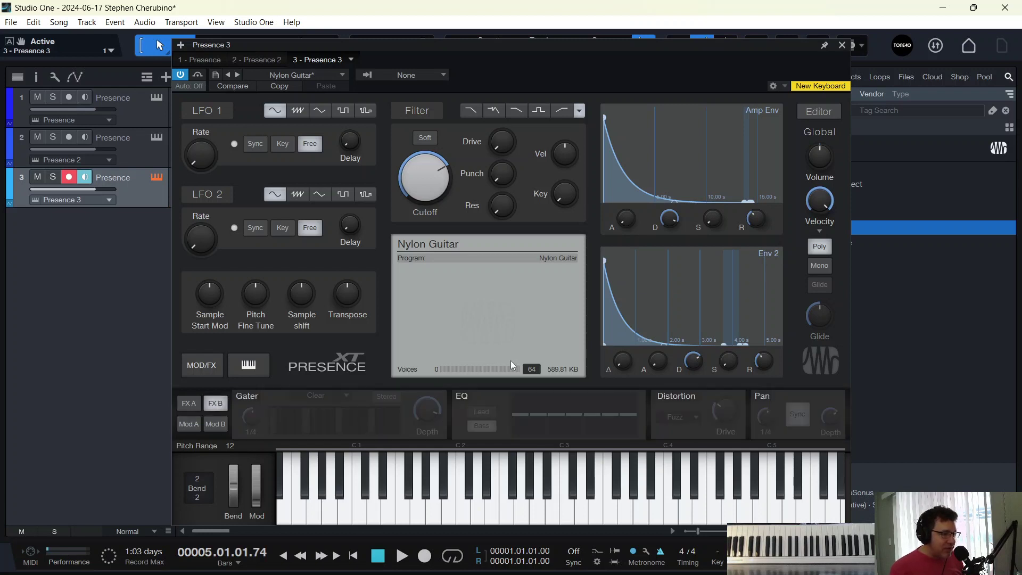
click(466, 395)
click(476, 414)
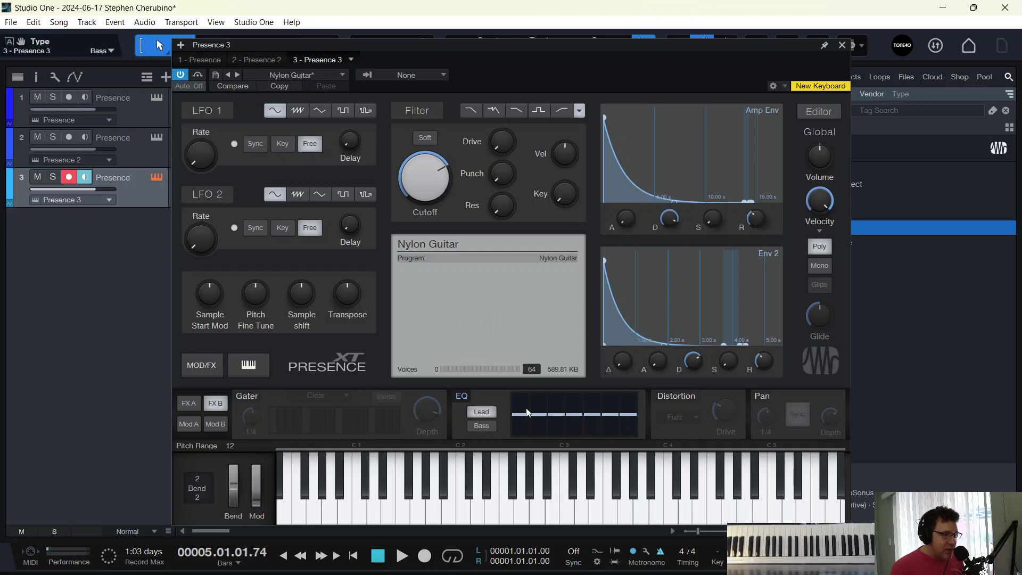
Raise the three highest EQ bands in ascending steps, with Level 6 at +8.5 dB, and close the guitar's editor
drag(602, 417, 626, 383)
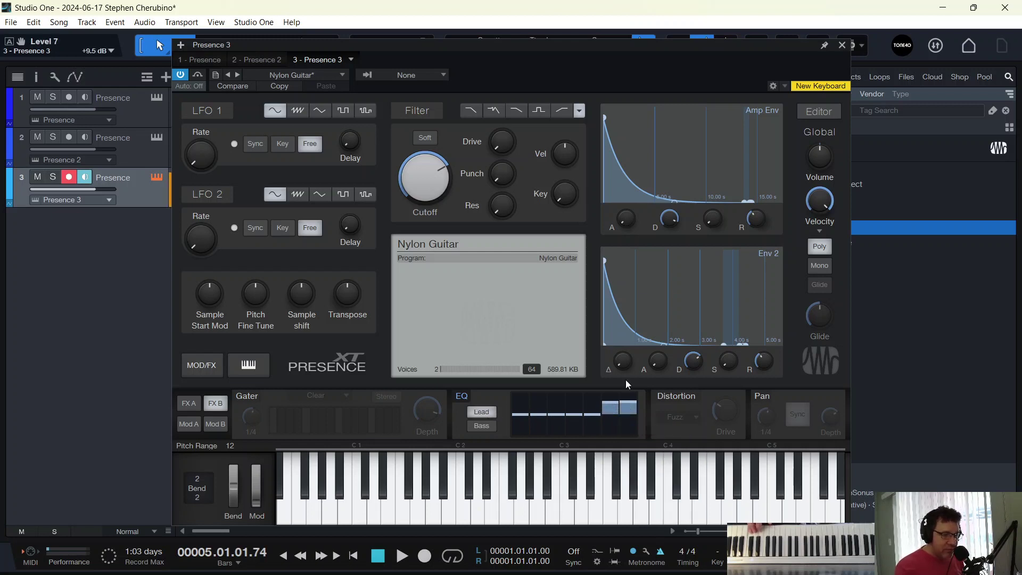
drag(632, 418, 597, 412)
click(605, 404)
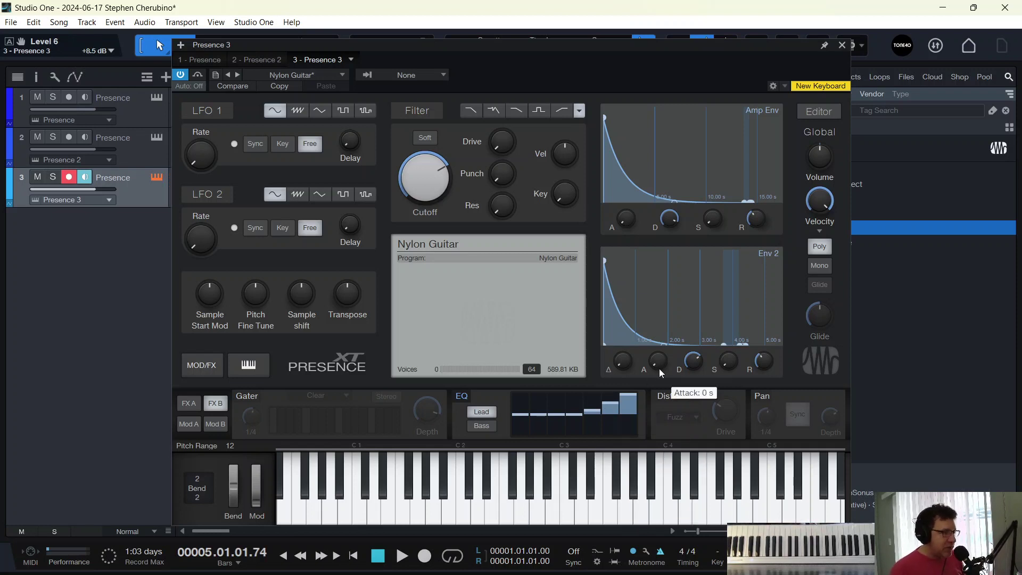
click(842, 44)
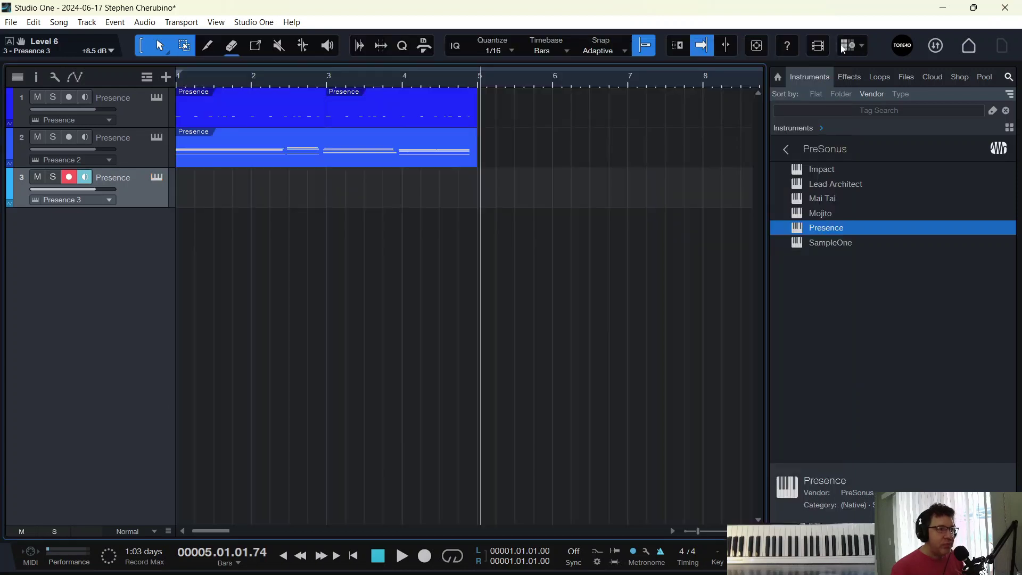
key(Home)
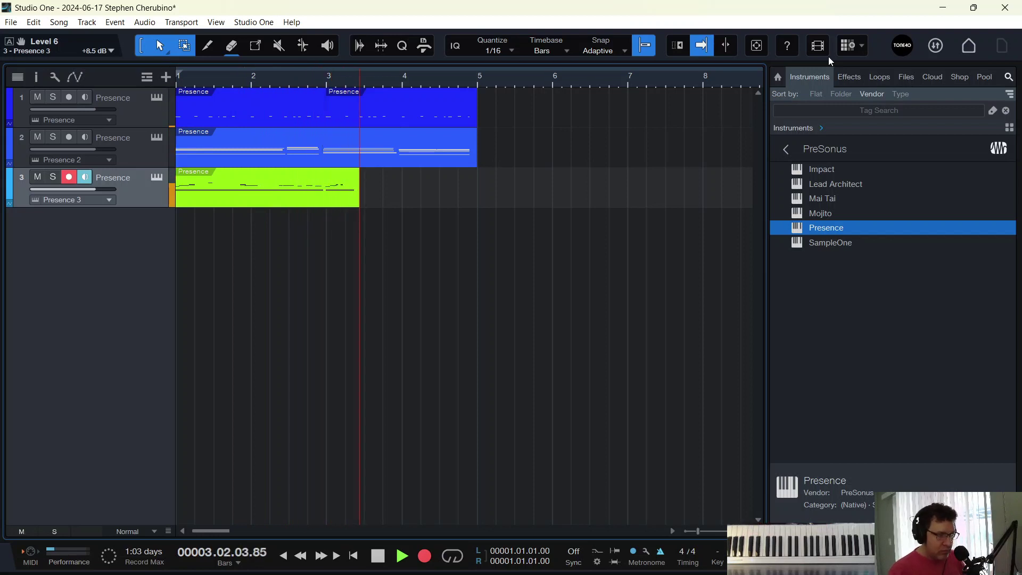
key(space)
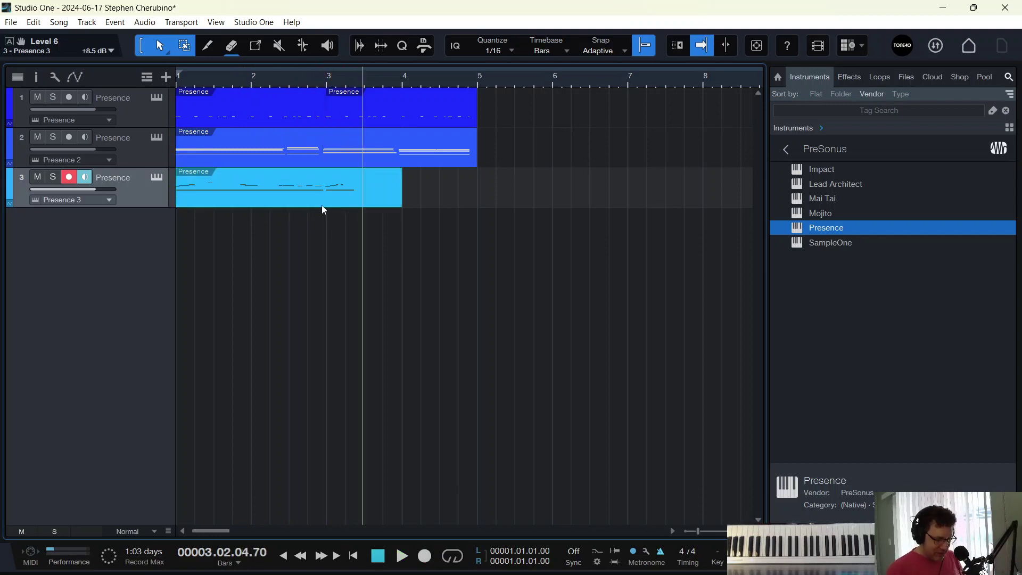
key(ctrl+z)
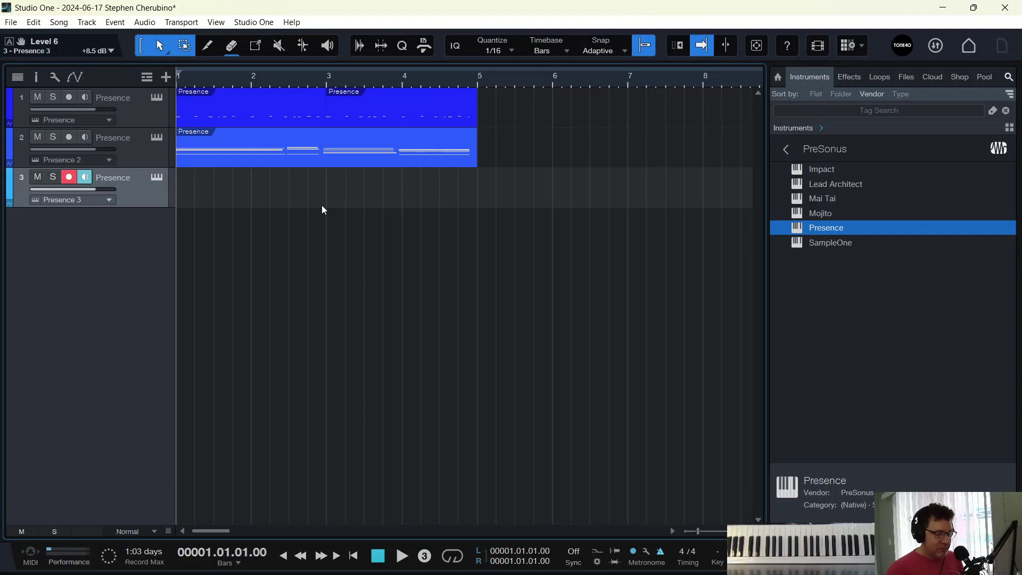
Record a four-bar nylon guitar part on the third track from the song start and play it back from the beginning
key(KP_Multiply)
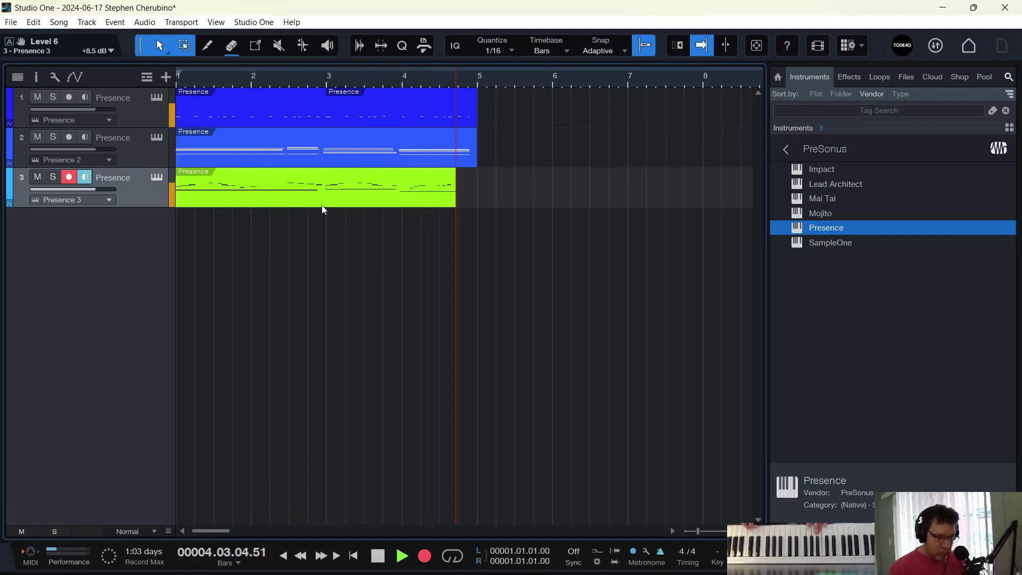
key(space)
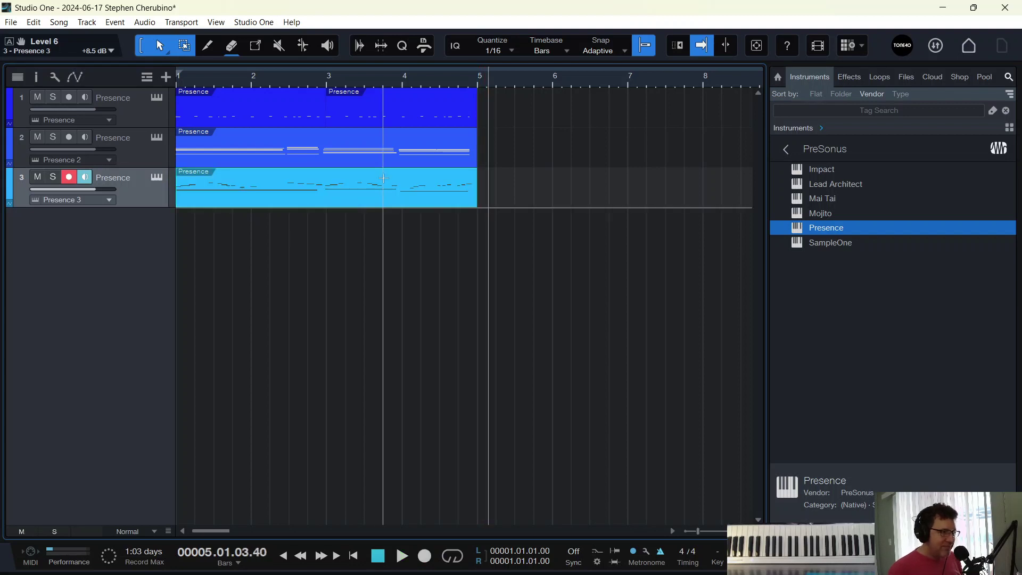
key(comma)
key(space)
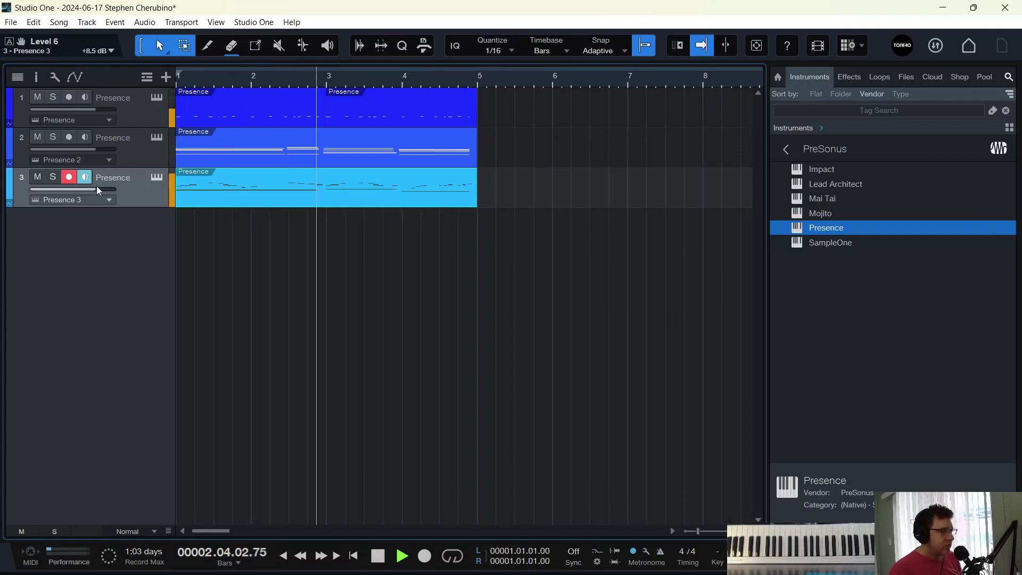
During playback, lower the strings track's volume slightly and set the nylon guitar track's volume to +1.2 dB
drag(97, 189, 100, 187)
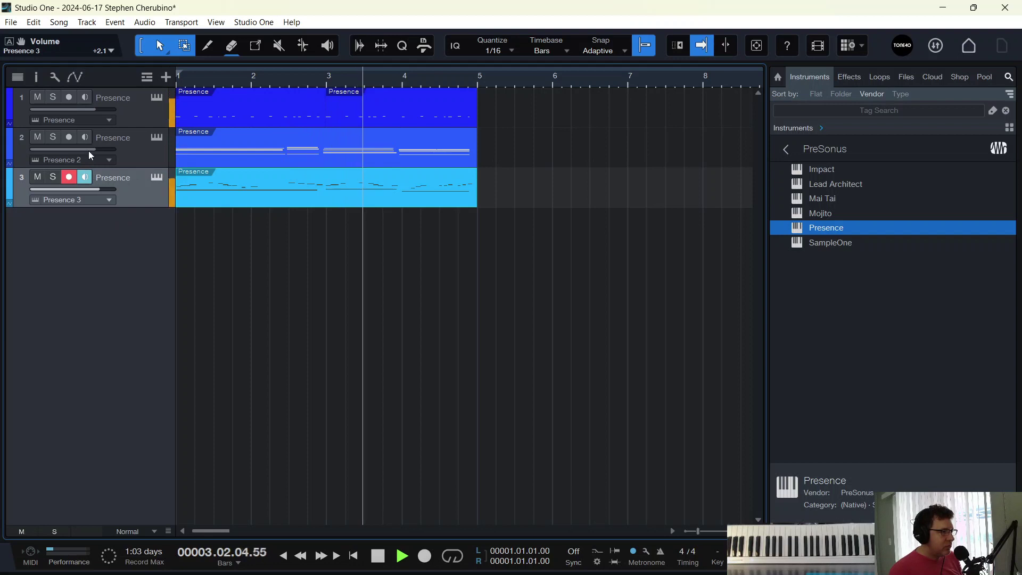
mouse_move(88, 152)
drag(88, 151, 101, 186)
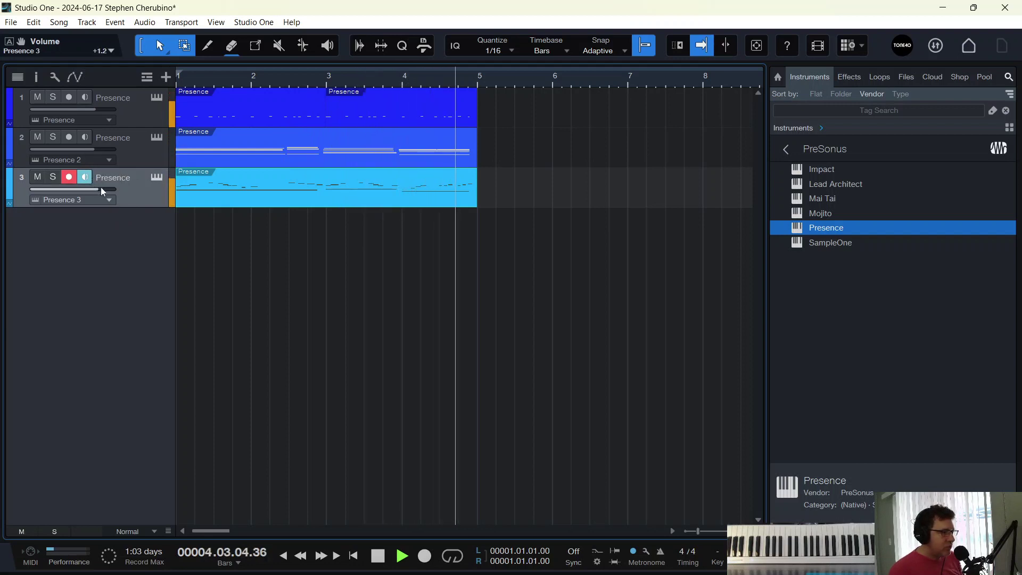
key(space)
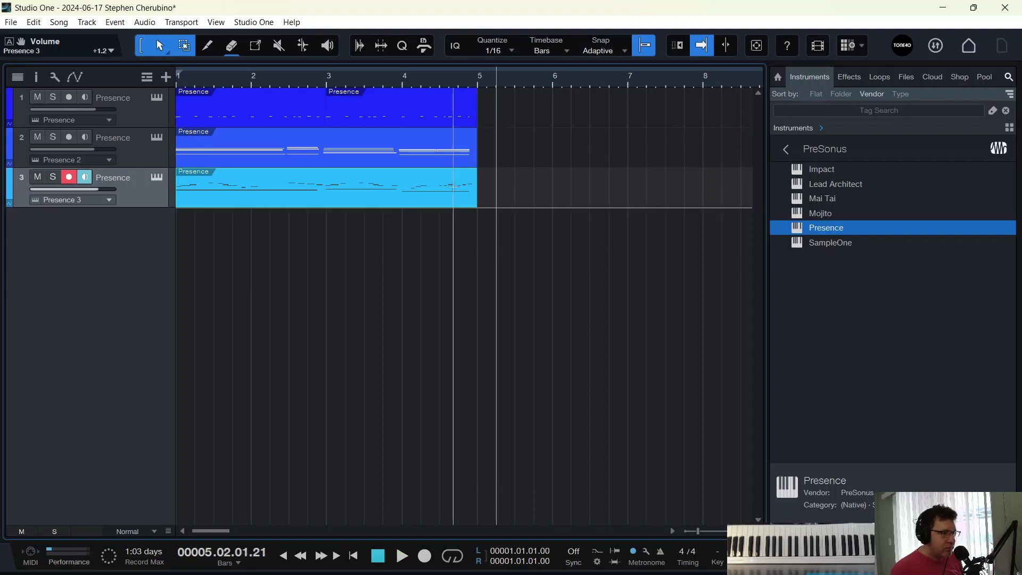
Set the loop range across both drum events, from bar 1 to bar 5, with looping on and the playhead at the song start
click(436, 120)
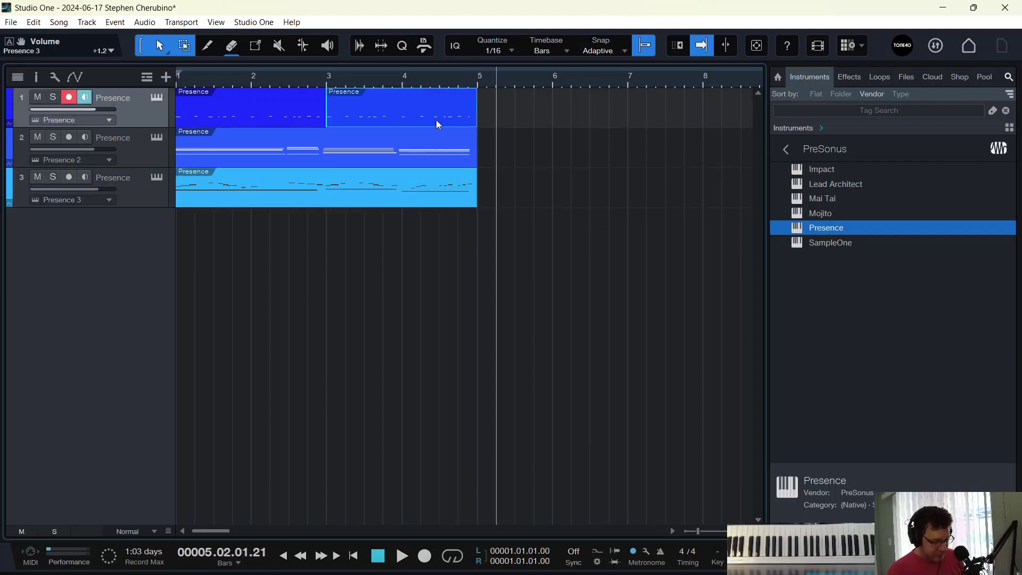
key(p)
key(comma)
click(321, 114)
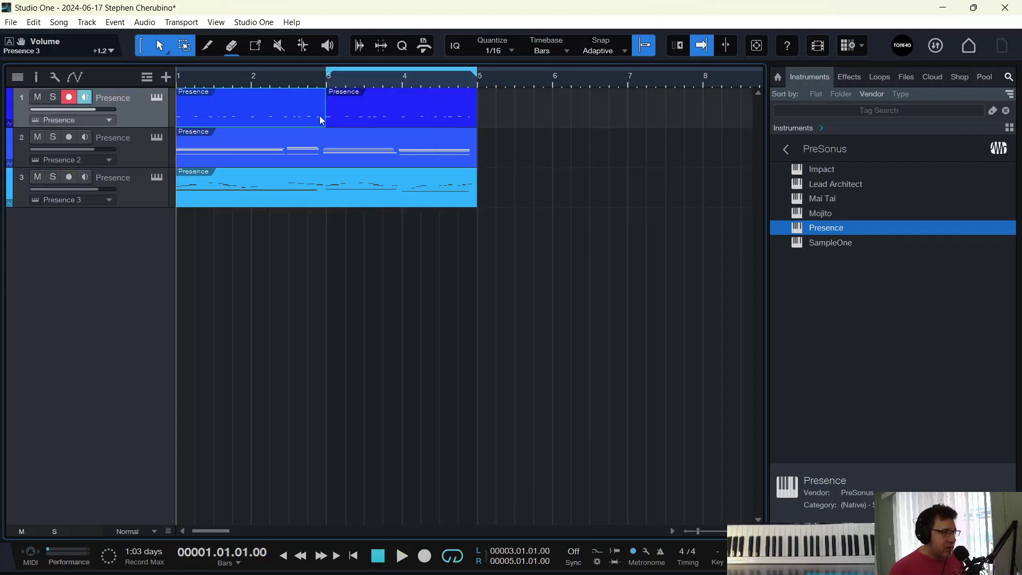
click(334, 117)
click(312, 116)
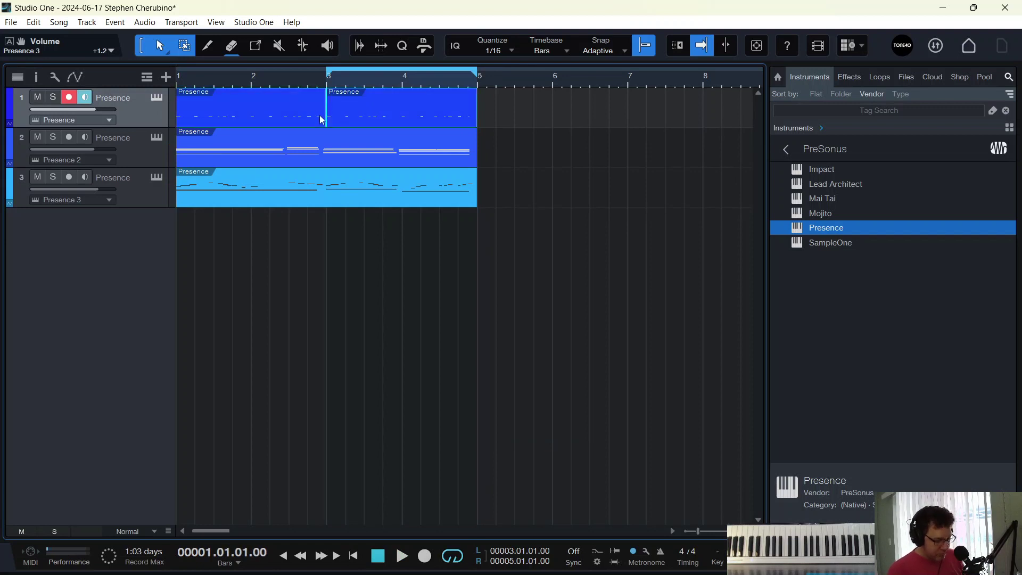
key(p)
Add a fourth Presence instrument track, load Moog Bass from the Artist Instruments bass presets and close its editor
drag(800, 228, 414, 366)
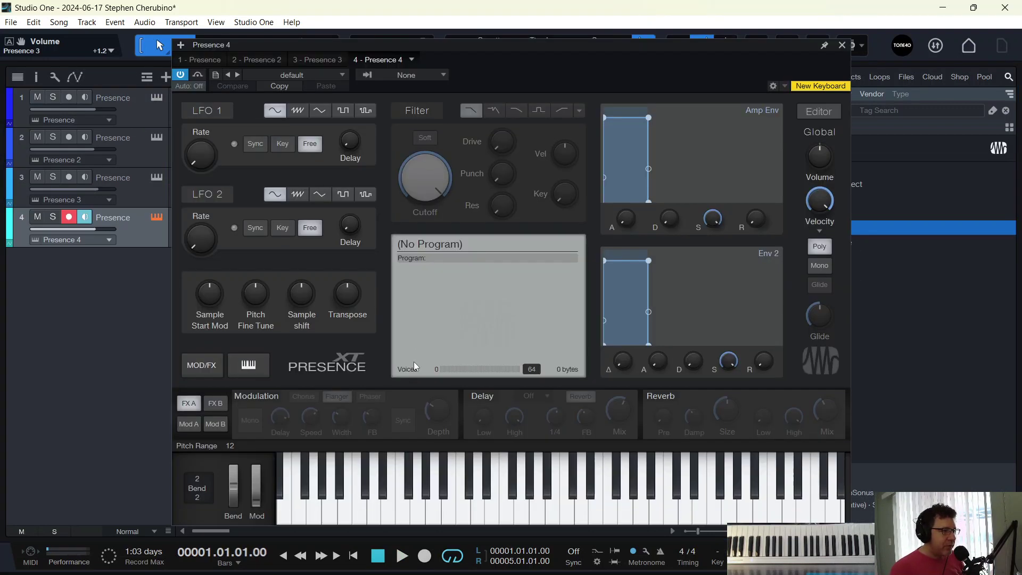
click(305, 74)
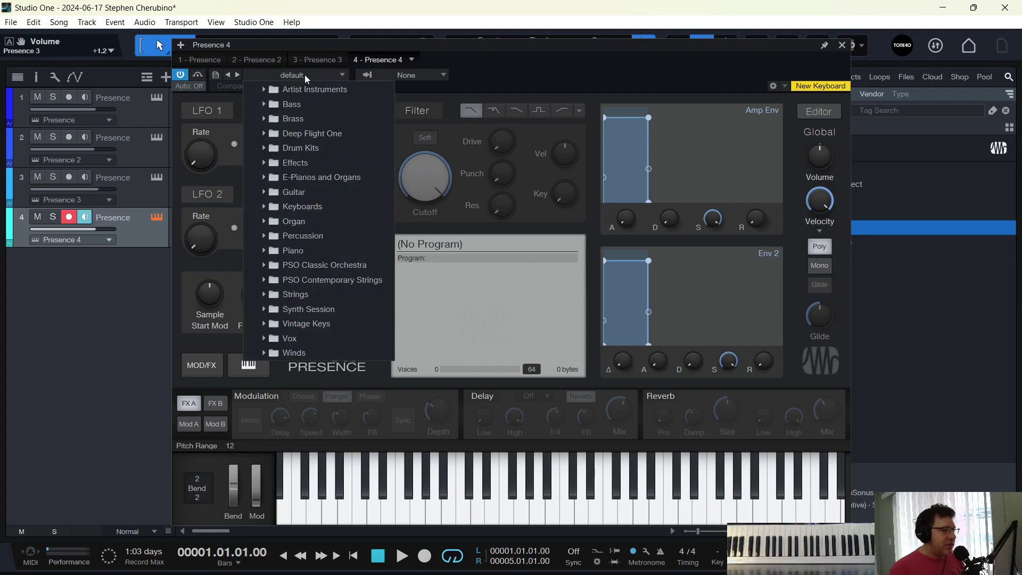
click(264, 91)
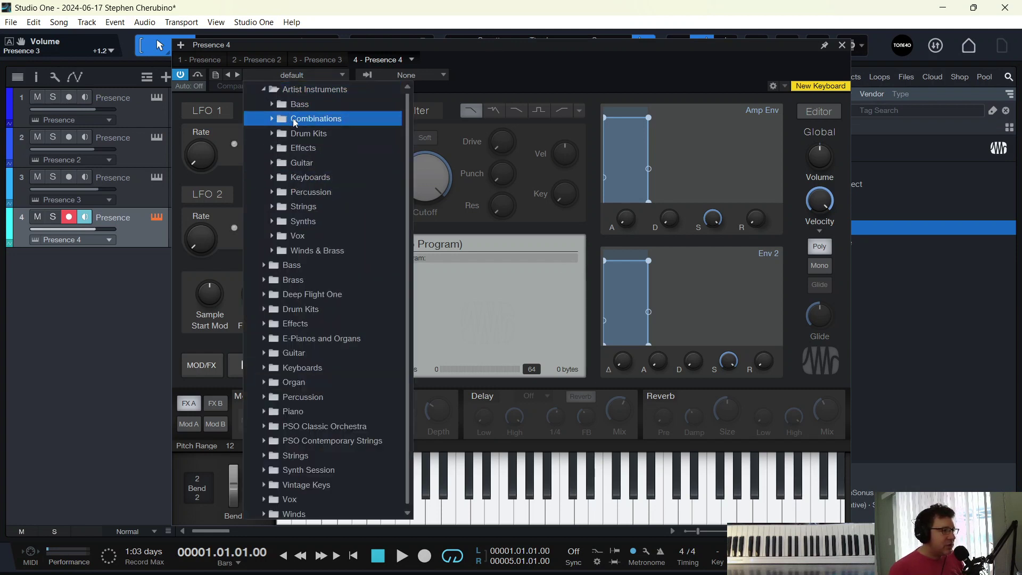
click(273, 103)
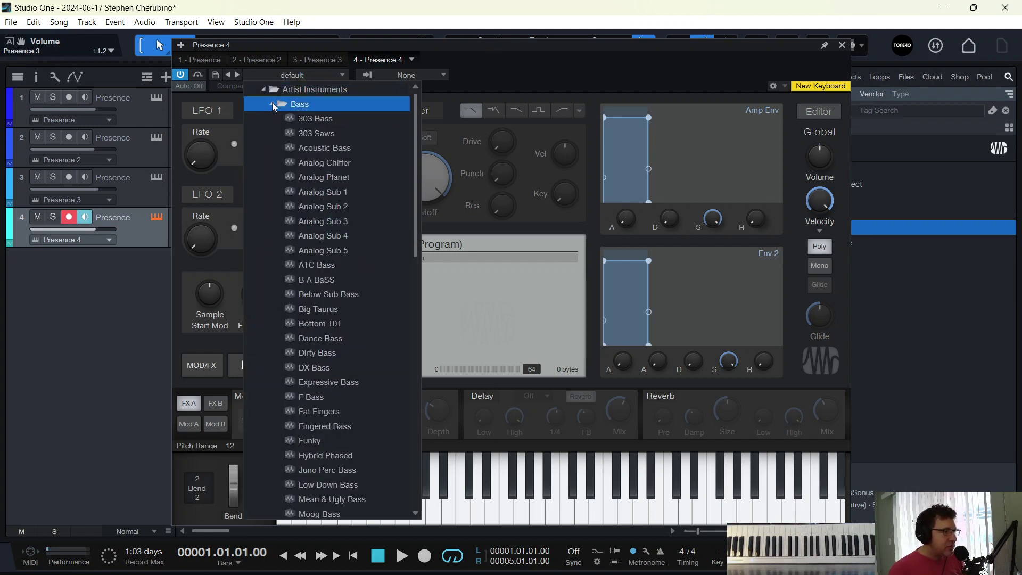
scroll(298, 396, down, 2)
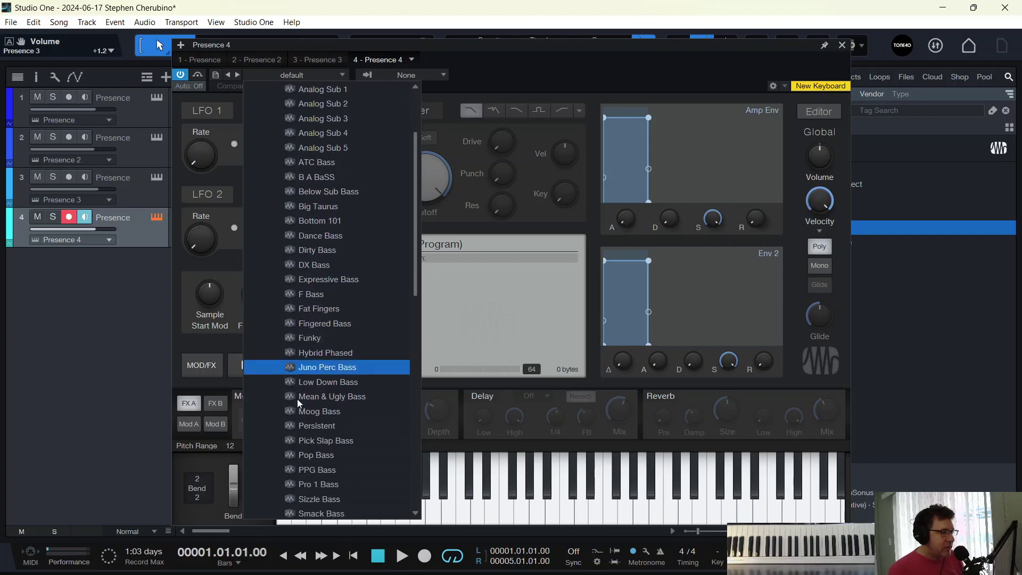
scroll(320, 383, down, 2)
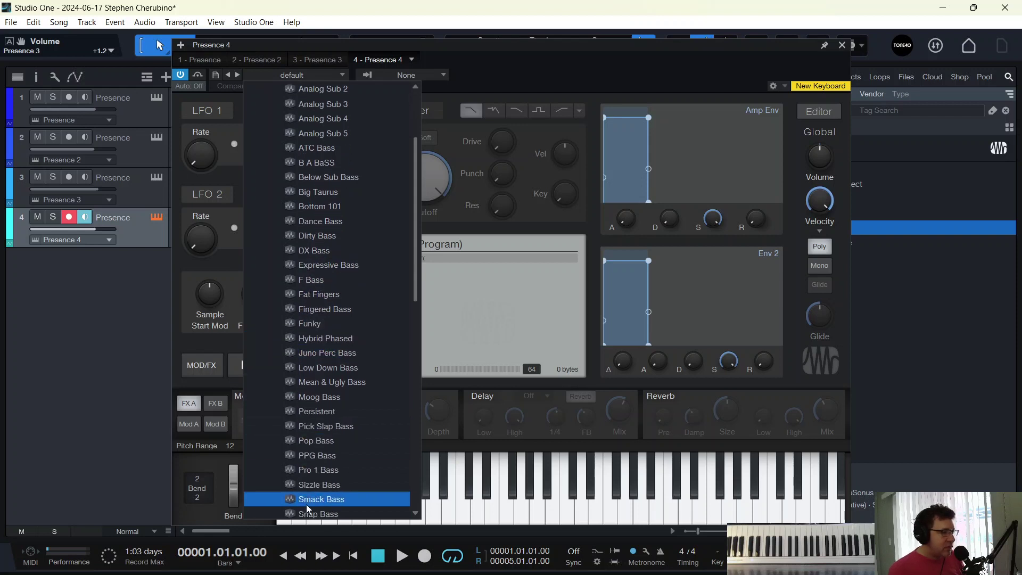
click(321, 394)
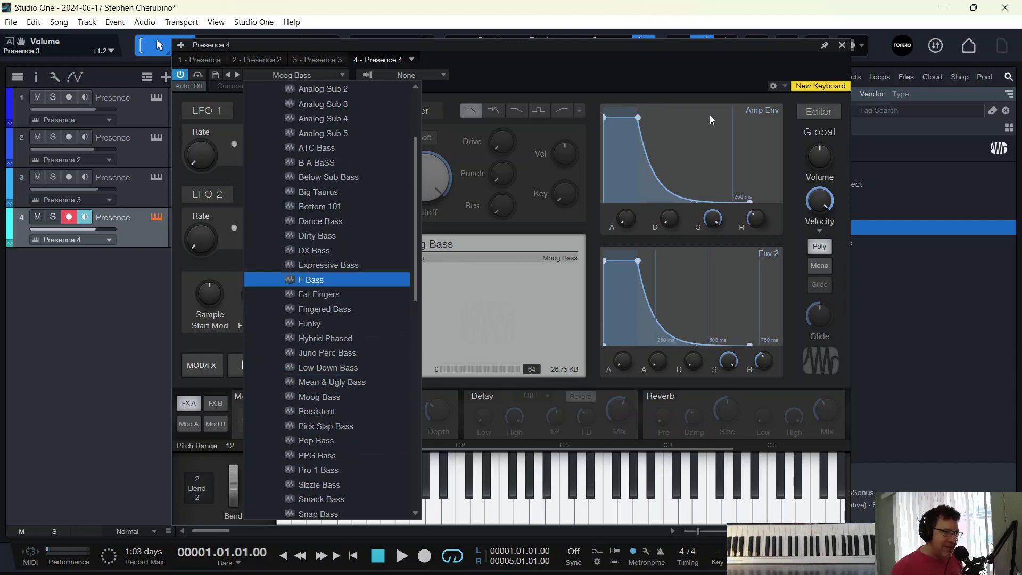
click(846, 43)
click(843, 46)
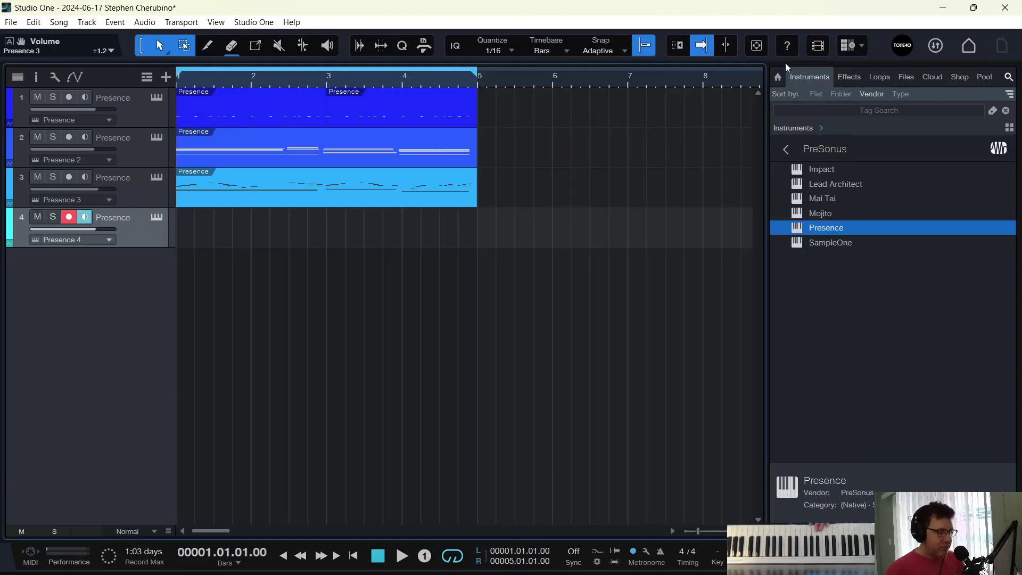
key(KP_Multiply)
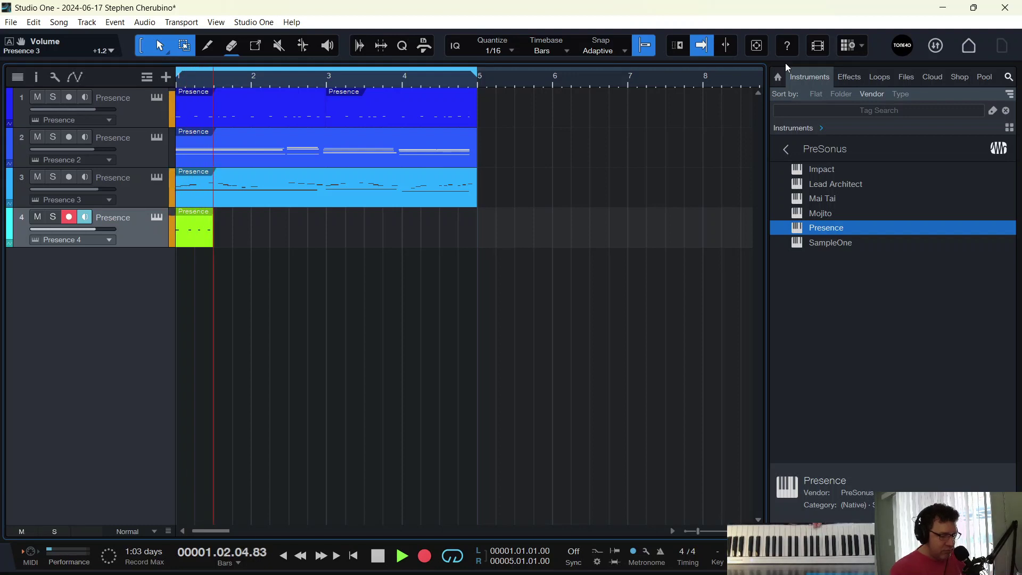
key(space)
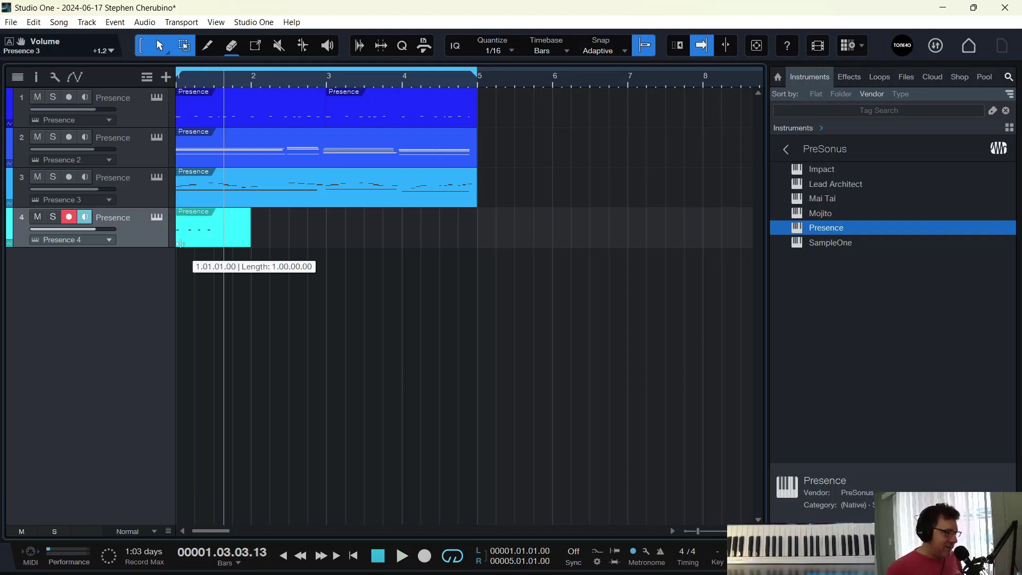
key(Delete)
Record a four-bar bass part on the fourth track from the song start to bar 5
key(KP_Multiply)
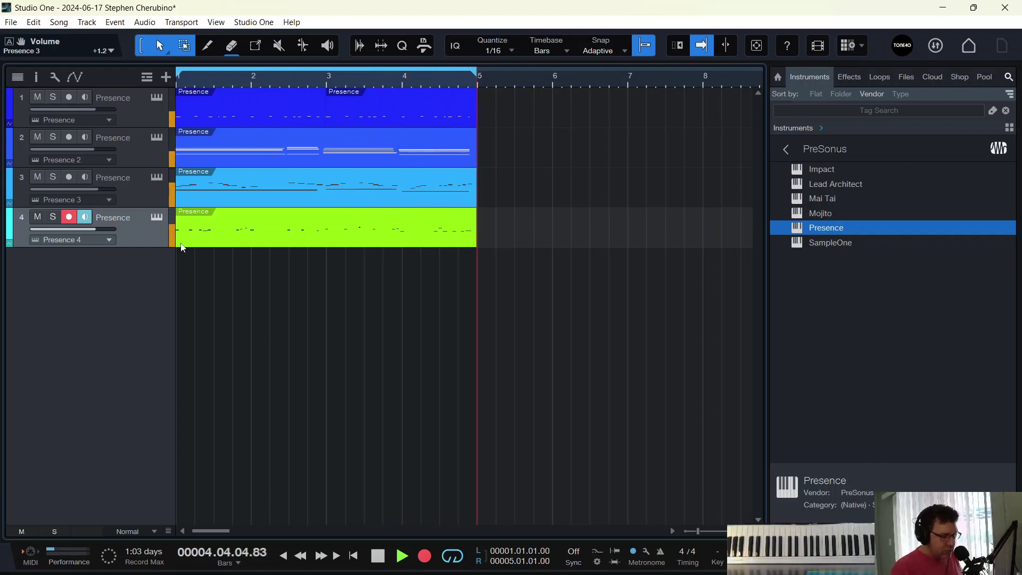
key(space)
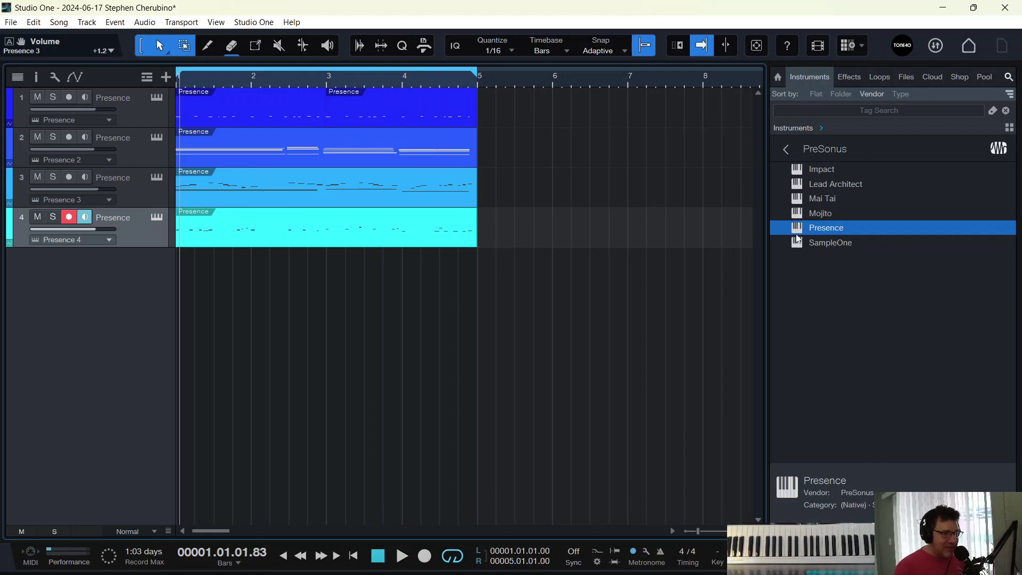
Add a fifth Presence instrument track and load Grand Piano from the Artist Instruments keyboard presets
drag(798, 230, 349, 326)
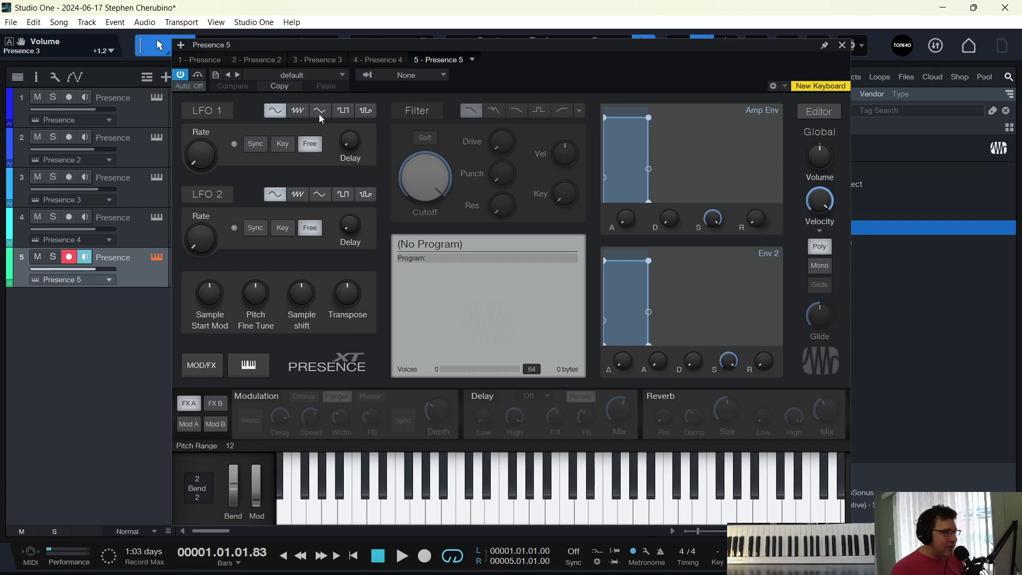
click(278, 75)
click(298, 89)
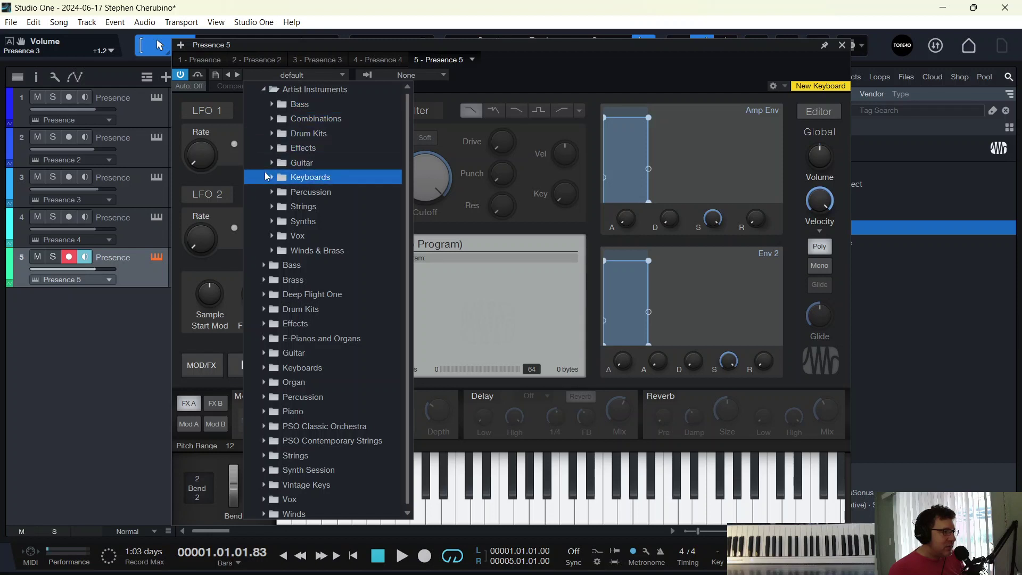
click(301, 176)
scroll(298, 311, down, 1)
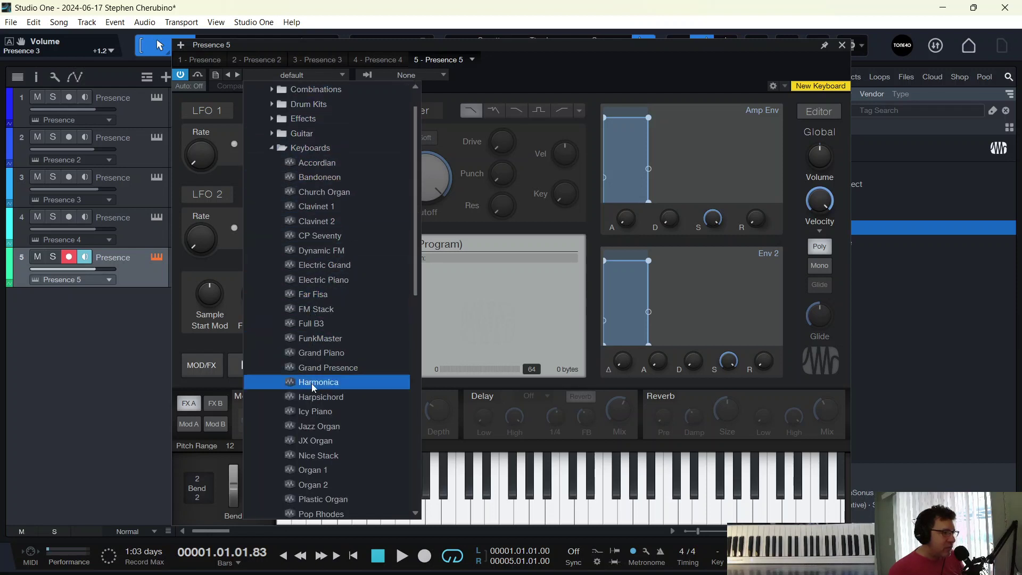
click(316, 353)
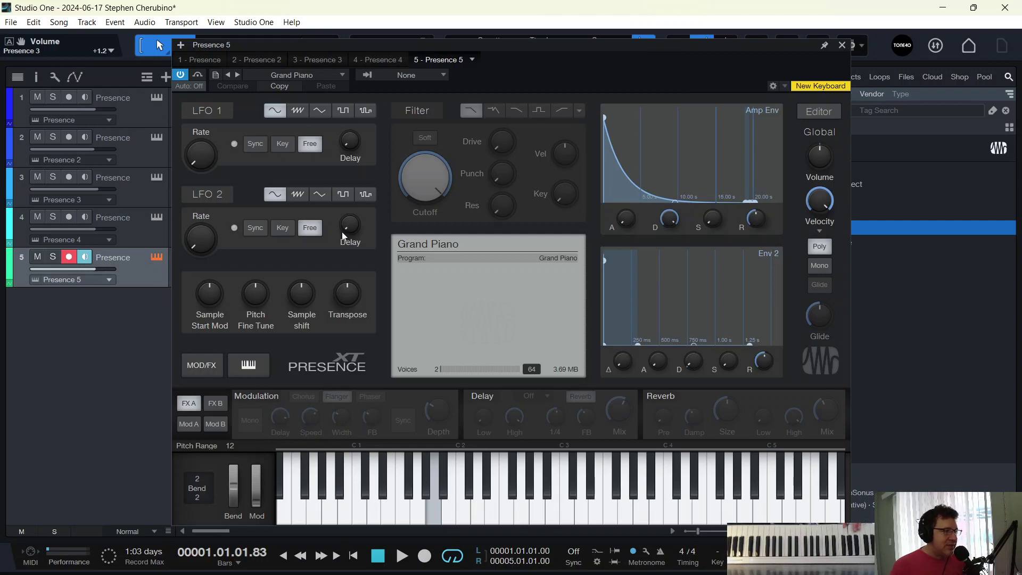
Lower the piano instrument's global volume to -13.5 dB and turn on its Reverb and Delay effects
drag(818, 165, 811, 187)
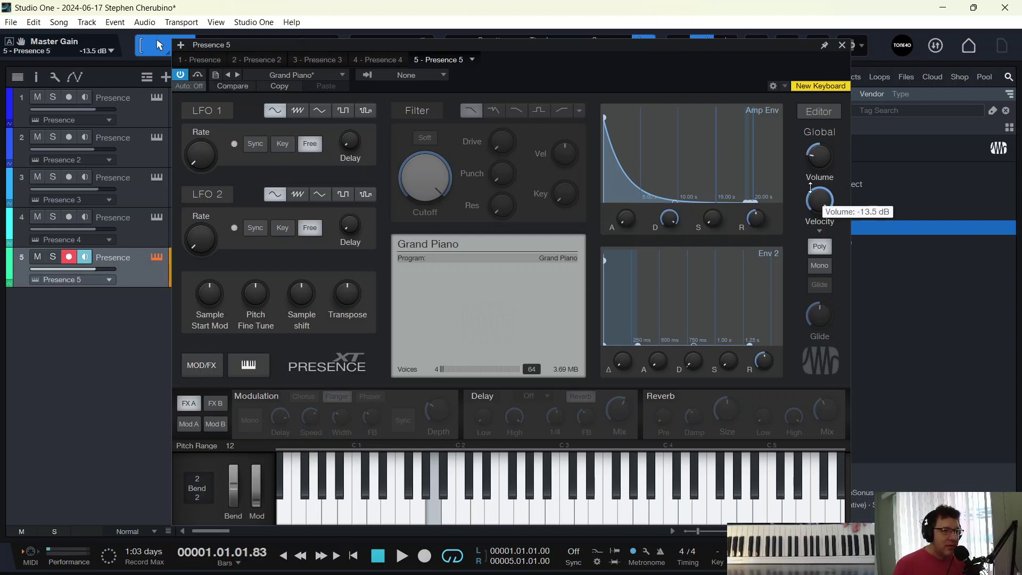
click(667, 399)
click(491, 398)
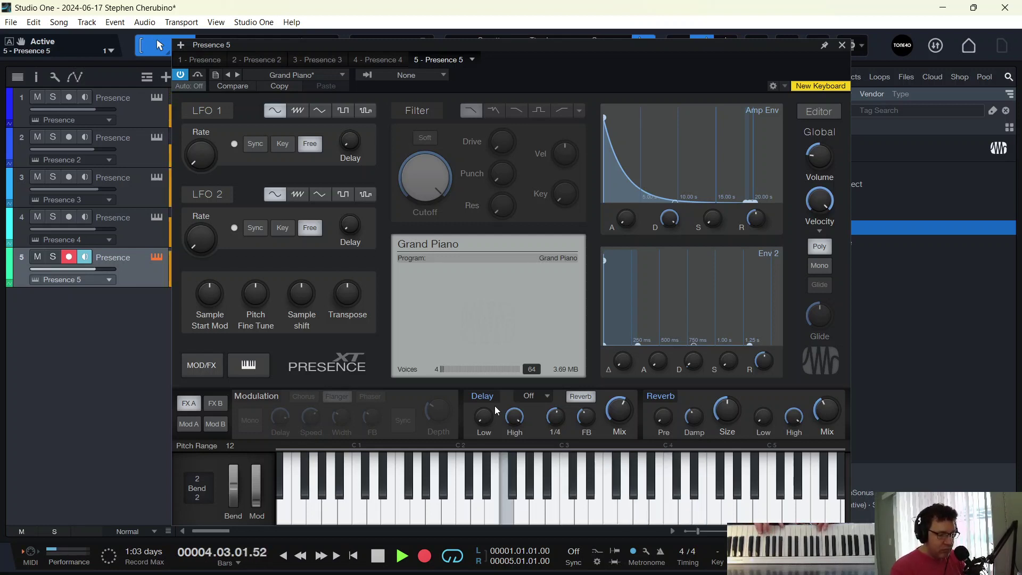
Record a four-bar piano part on the fifth track up to bar 5 and close the instrument editor
key(space)
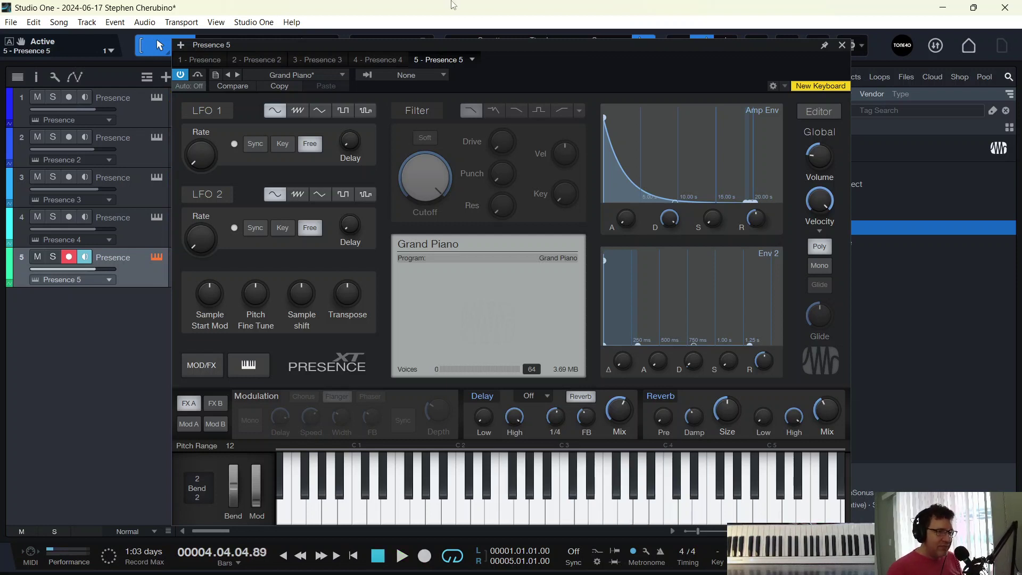
click(841, 45)
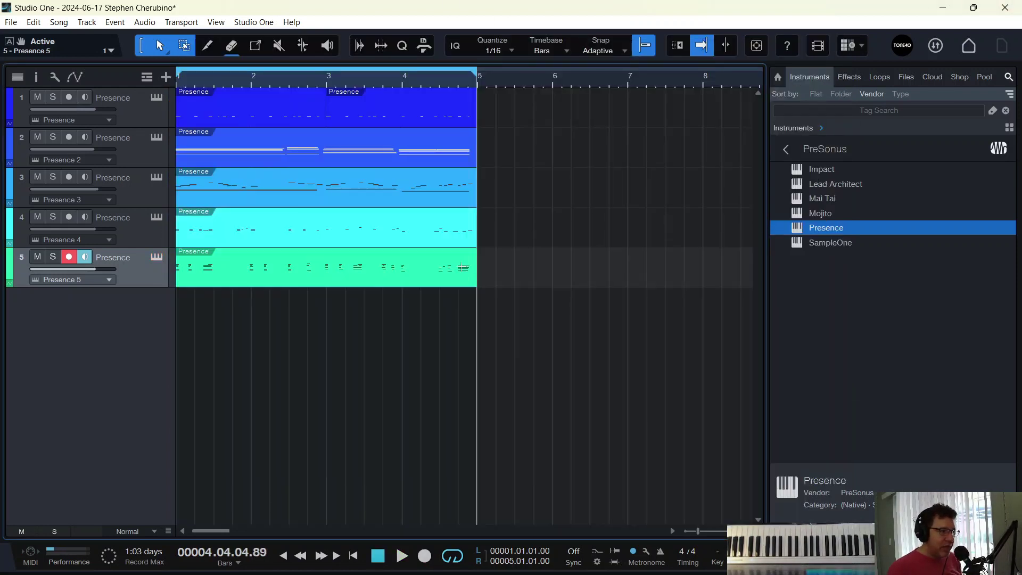
Solo the piano track and play its recorded part within the loop
key(space)
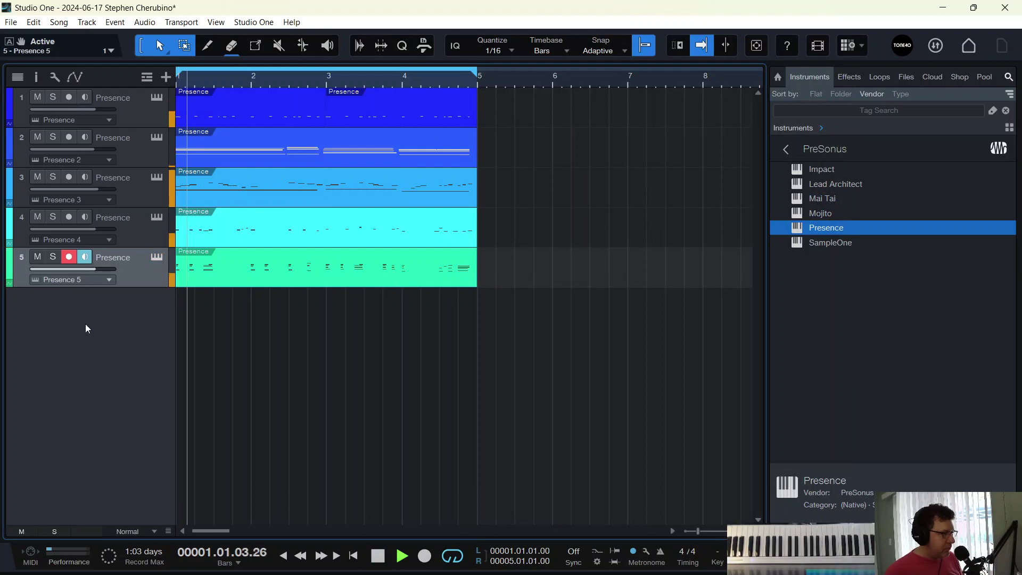
click(52, 257)
key(space)
key(space)
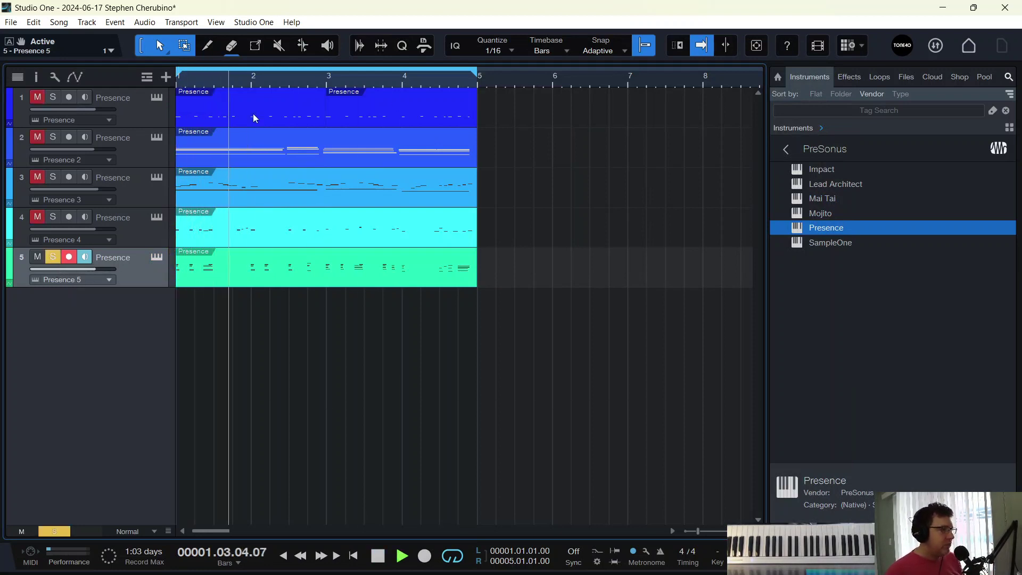
drag(271, 78, 282, 85)
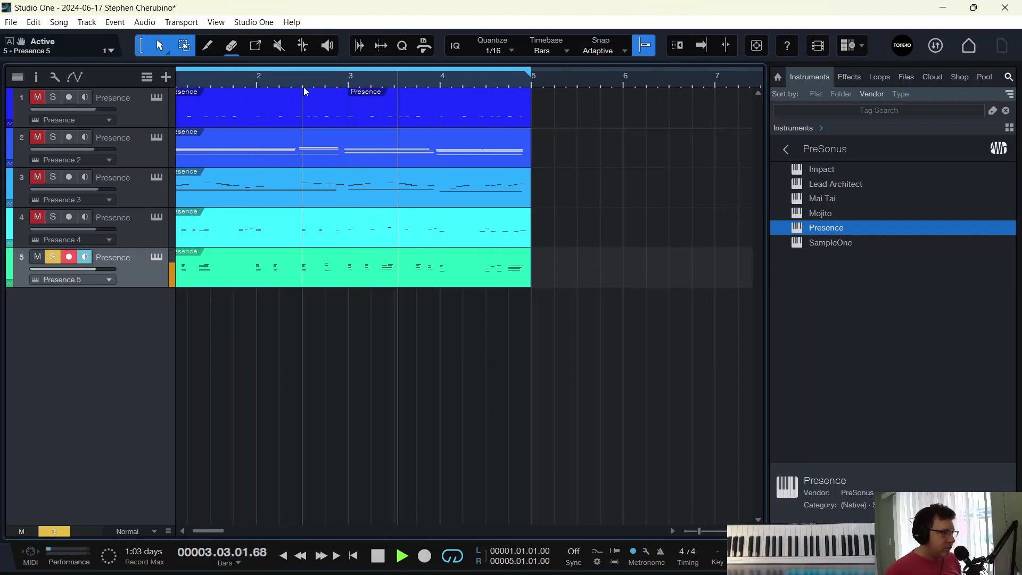
Stop playback and duplicate the piano and bass parts three times each so both tracks extend to bar 17
drag(303, 91, 320, 74)
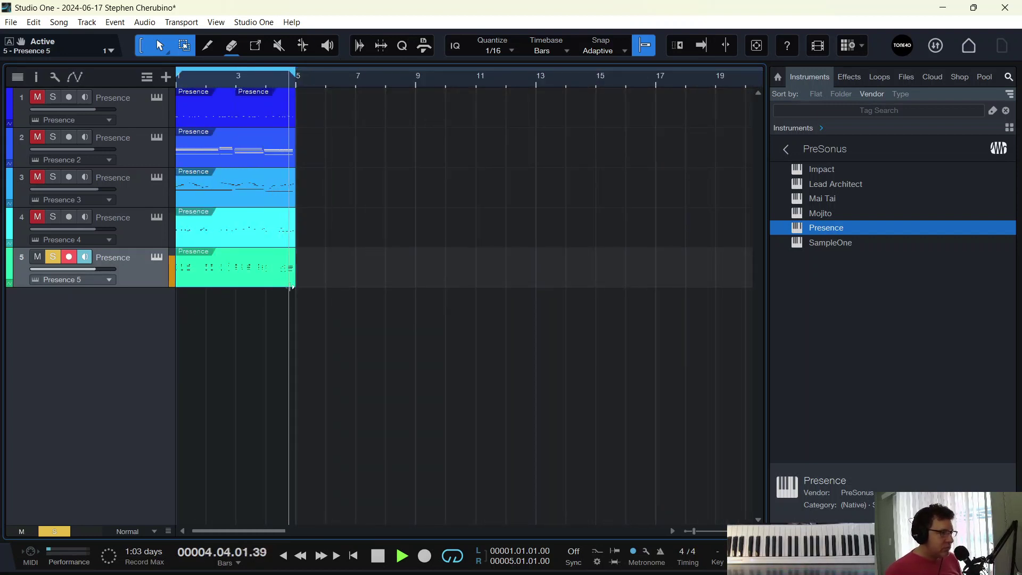
key(space)
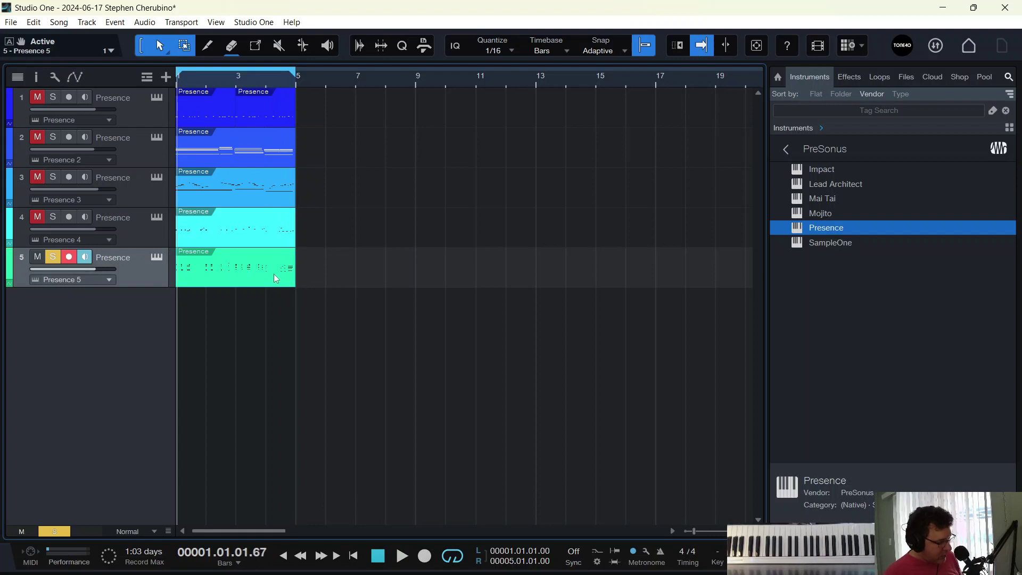
key(d)
key(d)
key(d)
click(265, 241)
key(d)
key(d)
key(d)
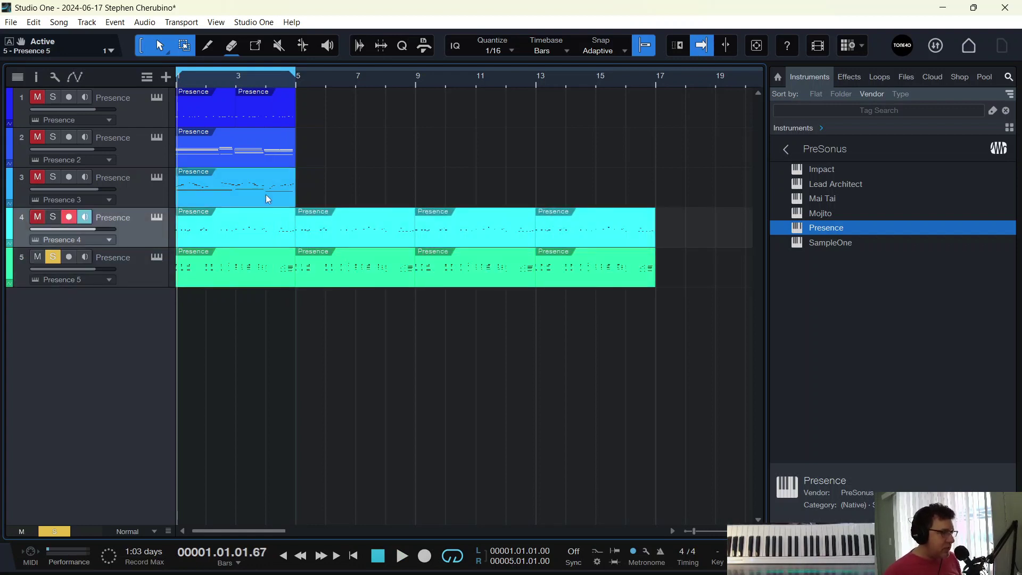
Duplicate the nylon guitar and strings parts three times each so both tracks extend to bar 17
click(266, 194)
key(d)
key(d)
key(d)
click(250, 157)
key(d)
key(d)
key(d)
Duplicate the second drum part six times to fill the drum track up to bar 17
click(245, 112)
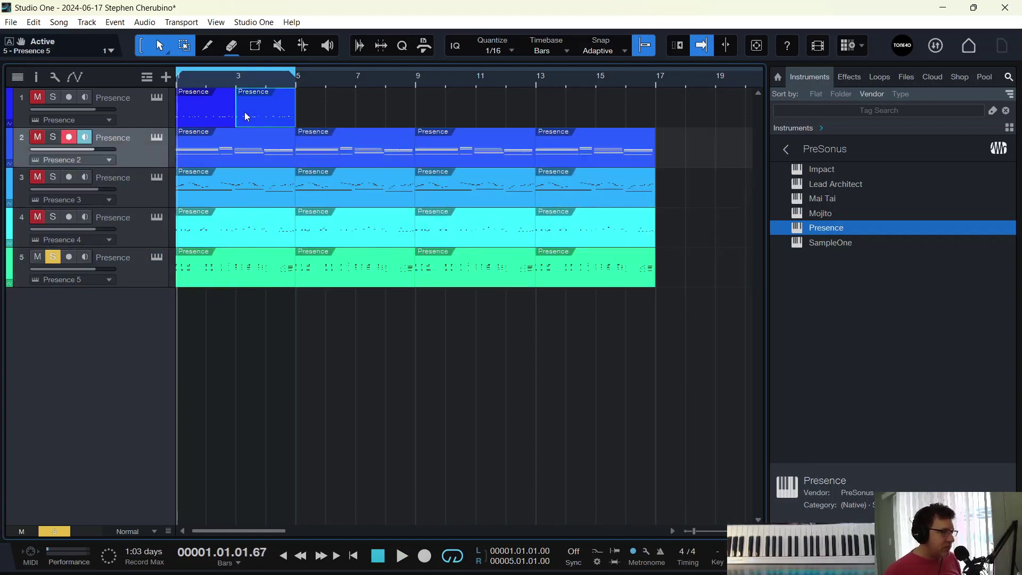
key(d)
key(d)
key(d)
key(d)
key(d)
key(d)
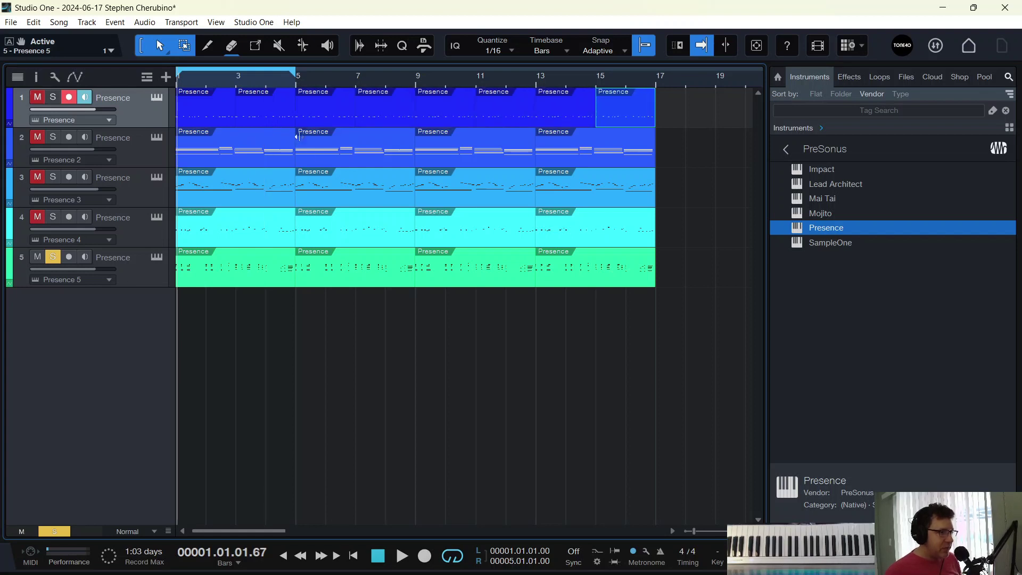
Delete the parts in the first four bars of the drum, strings, guitar and bass tracks, keeping only the piano there
click(202, 120)
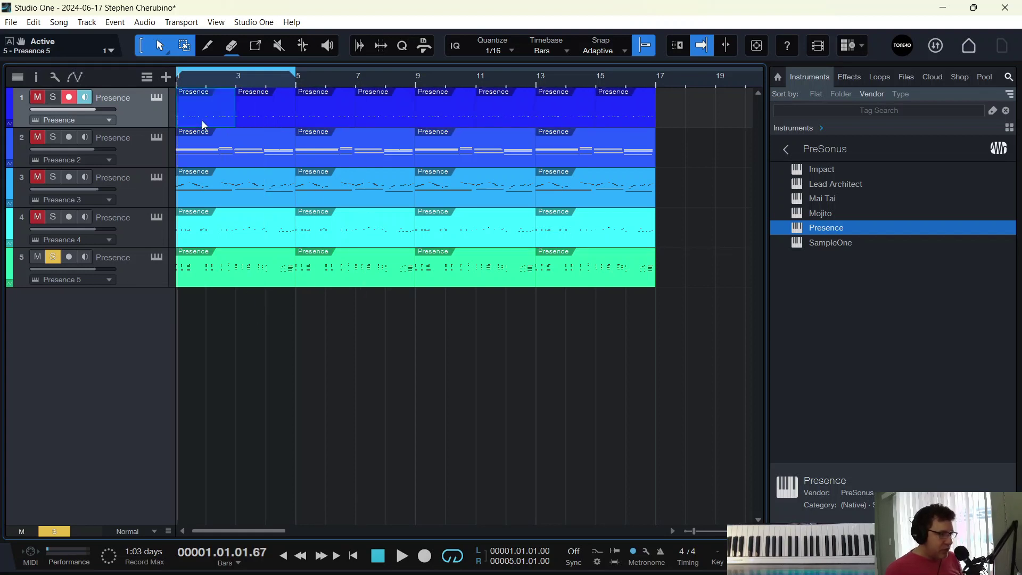
key(Delete)
key(Delete)
click(237, 159)
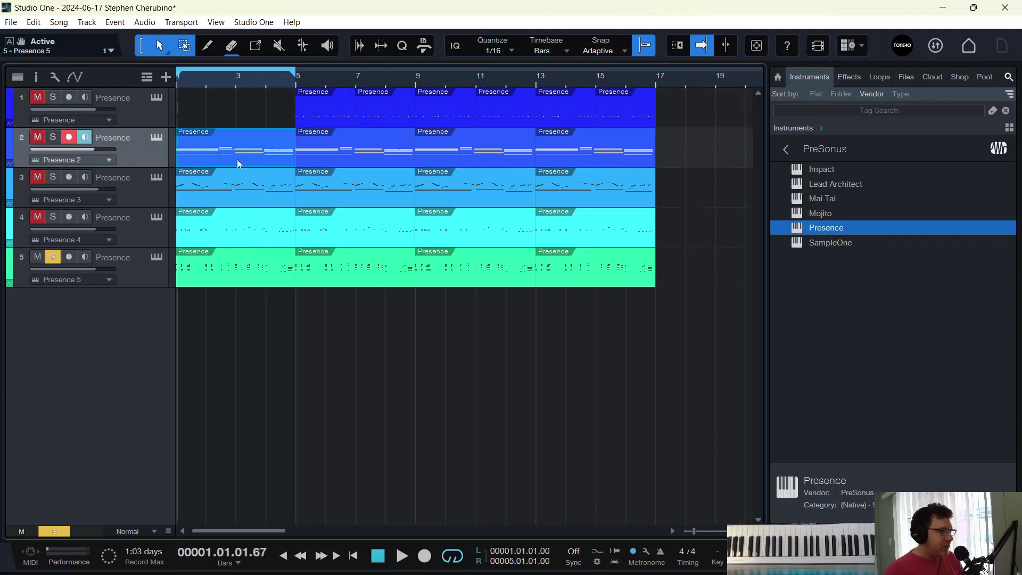
key(Delete)
click(236, 199)
key(Delete)
click(233, 233)
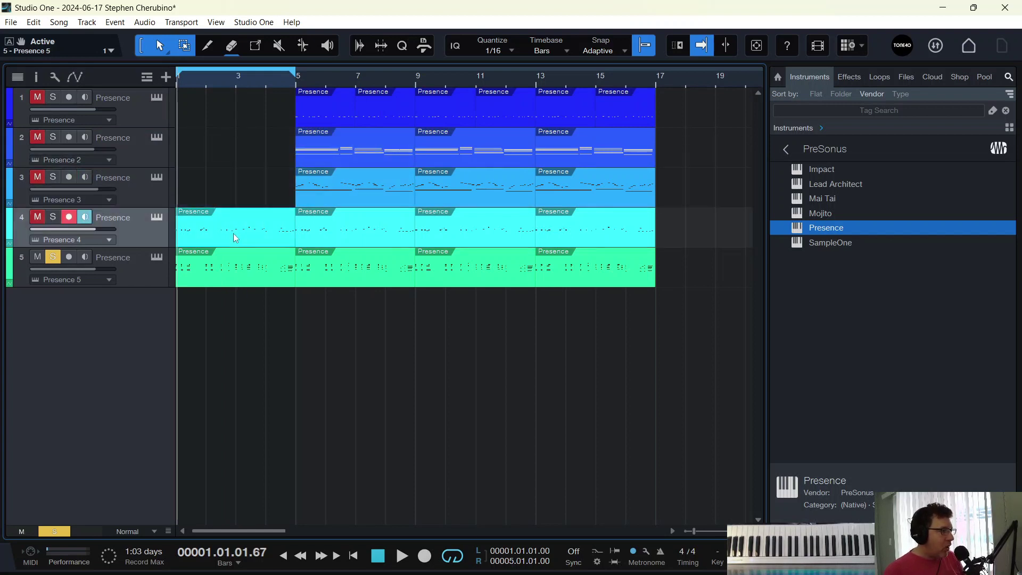
key(Delete)
Solo the strings track alongside the piano, record a new four-bar strings part from bar 1, and open it for note editing
click(139, 152)
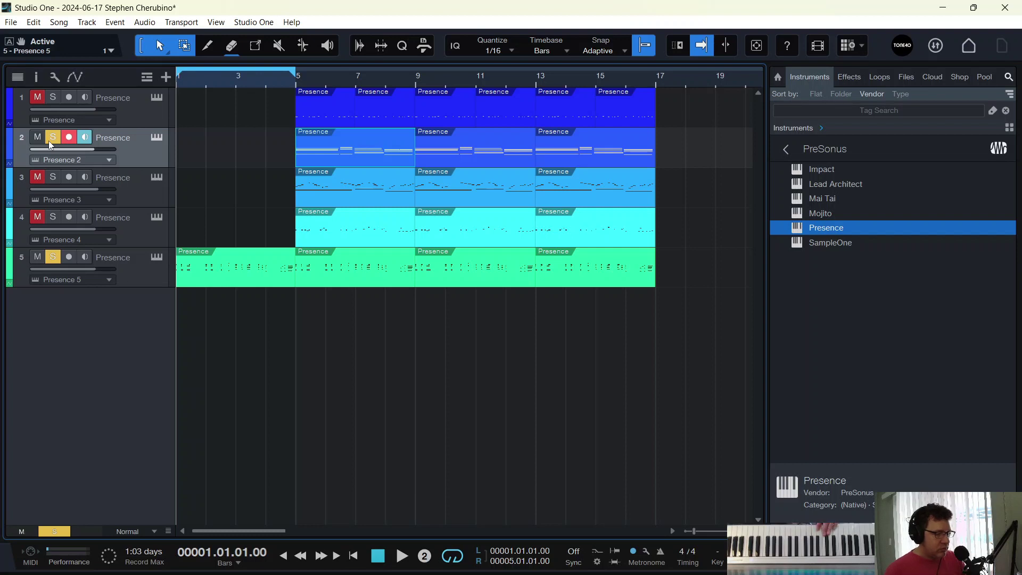
key(KP_Multiply)
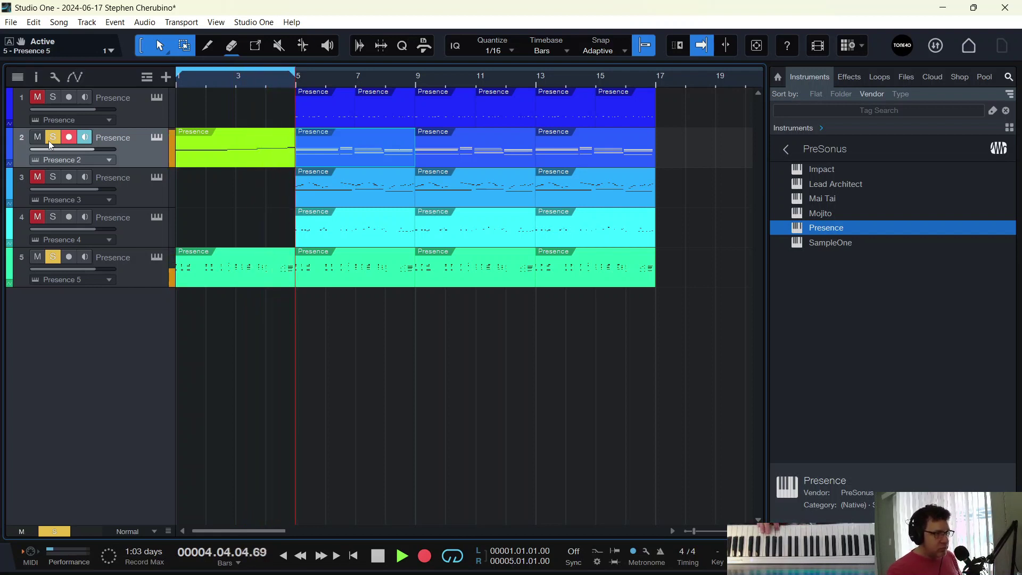
double_click(253, 158)
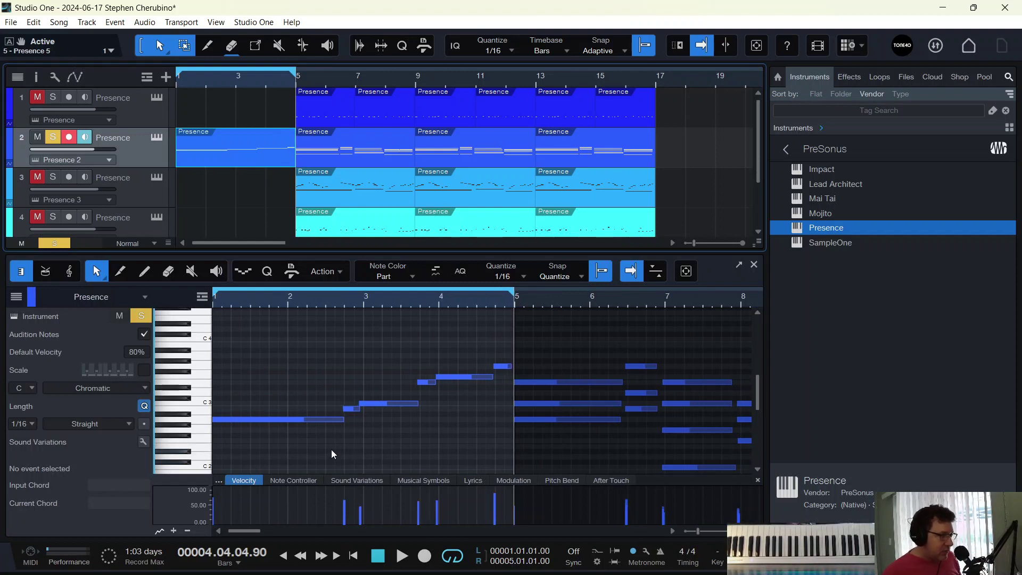
Raise the first three notes of the new strings part by one octave and play the part back from the start
drag(297, 452, 379, 390)
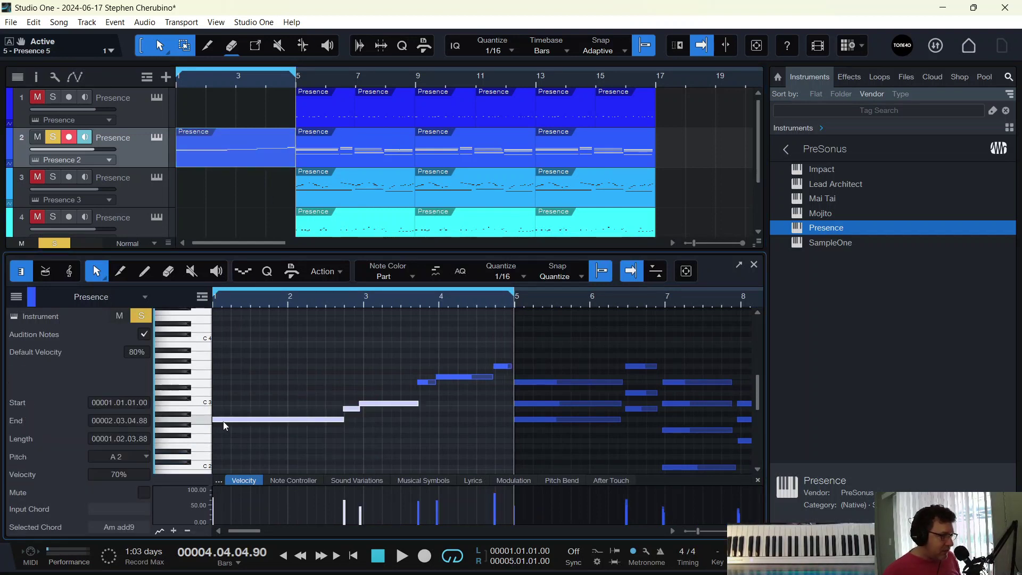
drag(224, 421, 225, 364)
drag(223, 359, 224, 358)
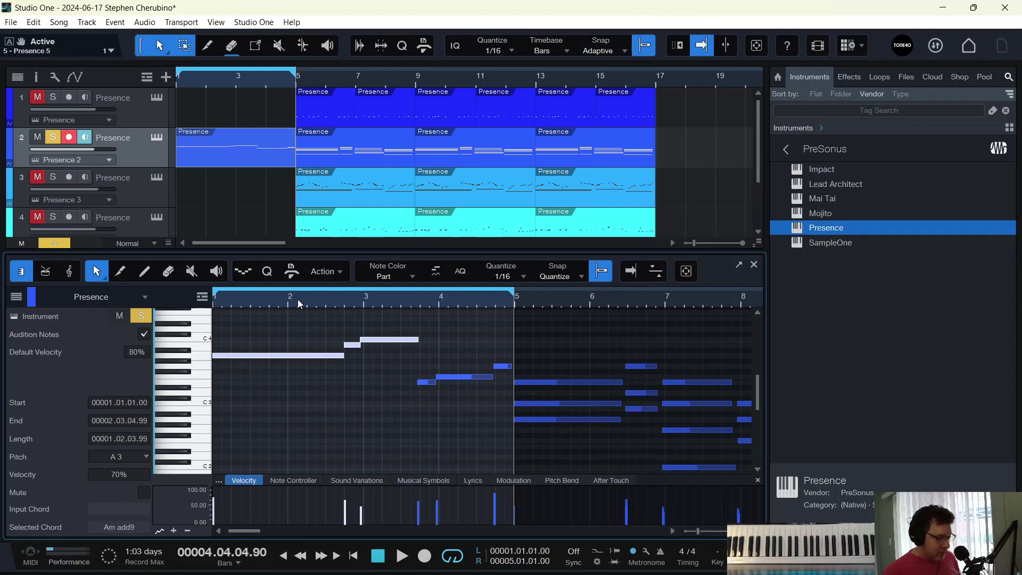
key(comma)
key(space)
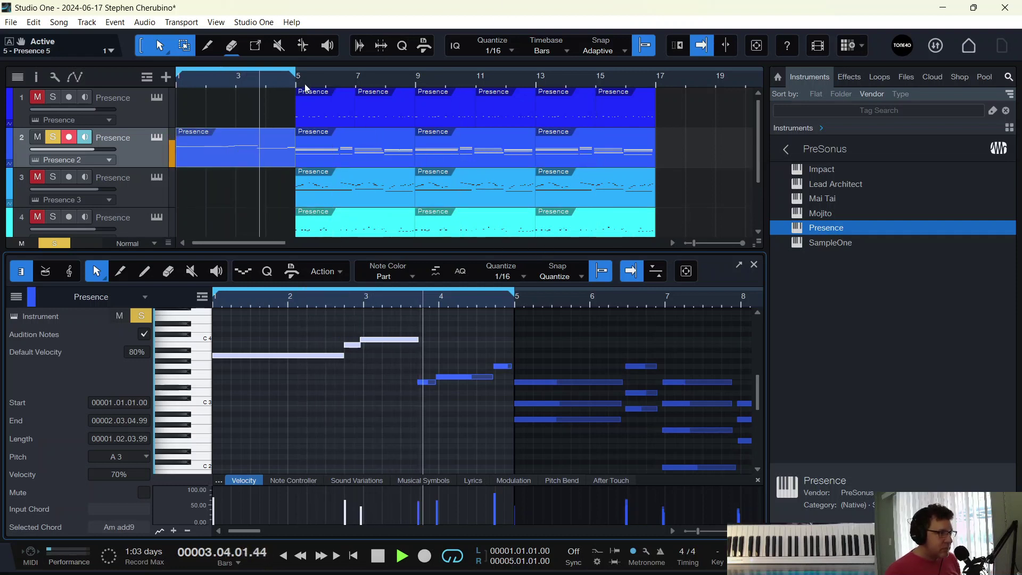
drag(414, 71, 345, 92)
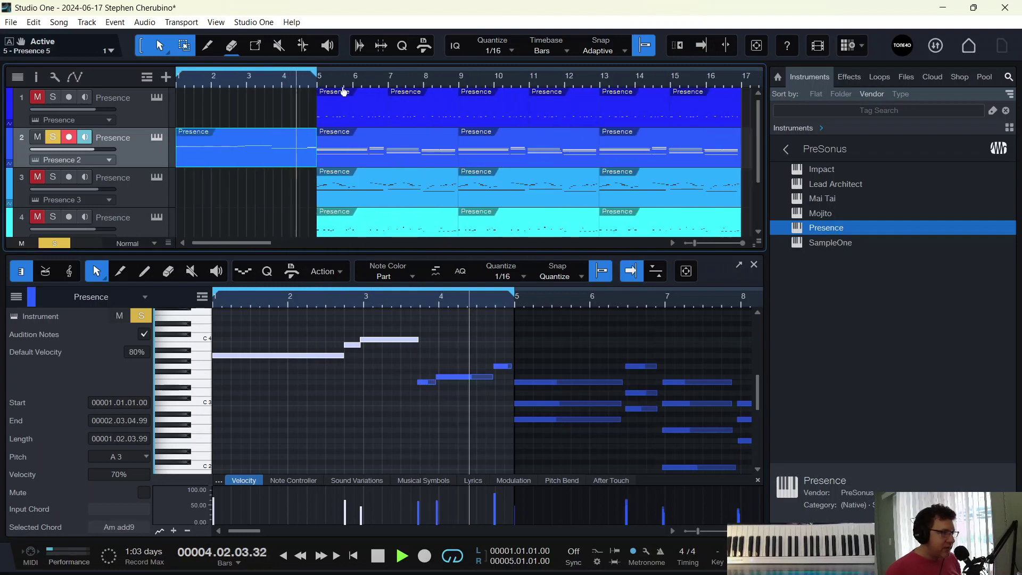
key(space)
Bounce the new strings part in bars 1 to 4 to an audio track
key(f)
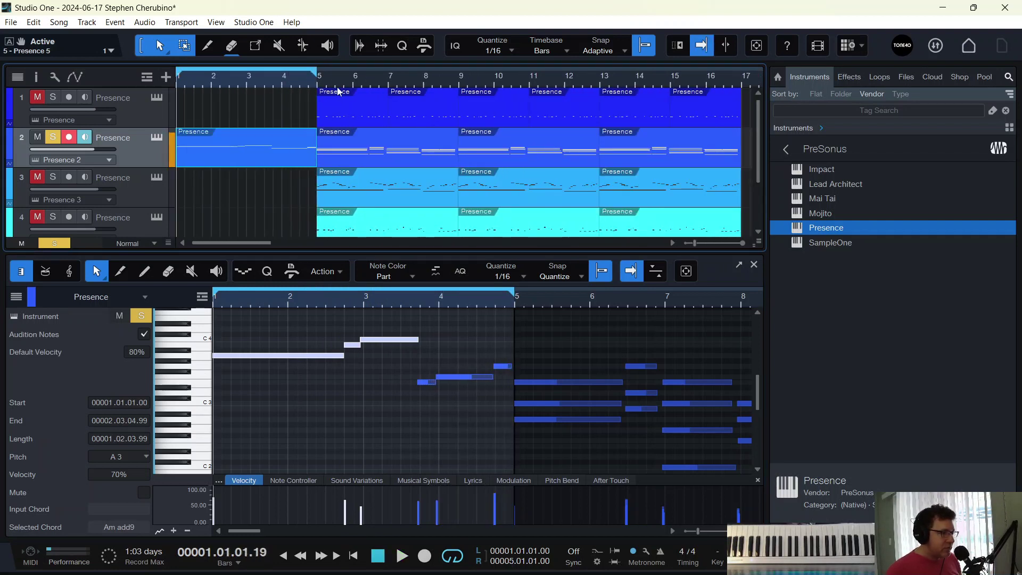
right_click(254, 163)
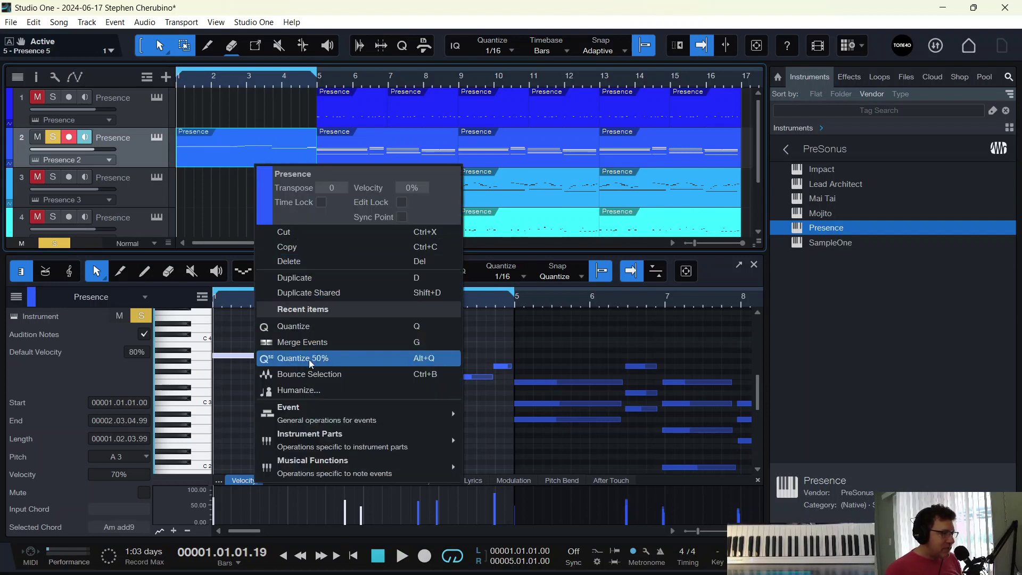
click(307, 375)
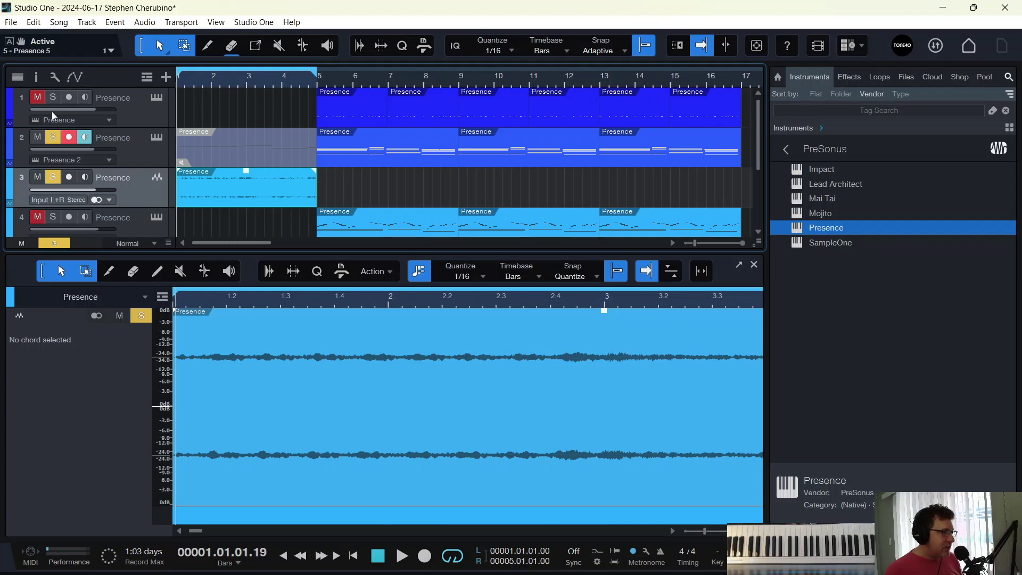
Insert a Pro EQ on the bounced strings track and set its low cut to 638 Hz while listening
click(36, 77)
click(133, 229)
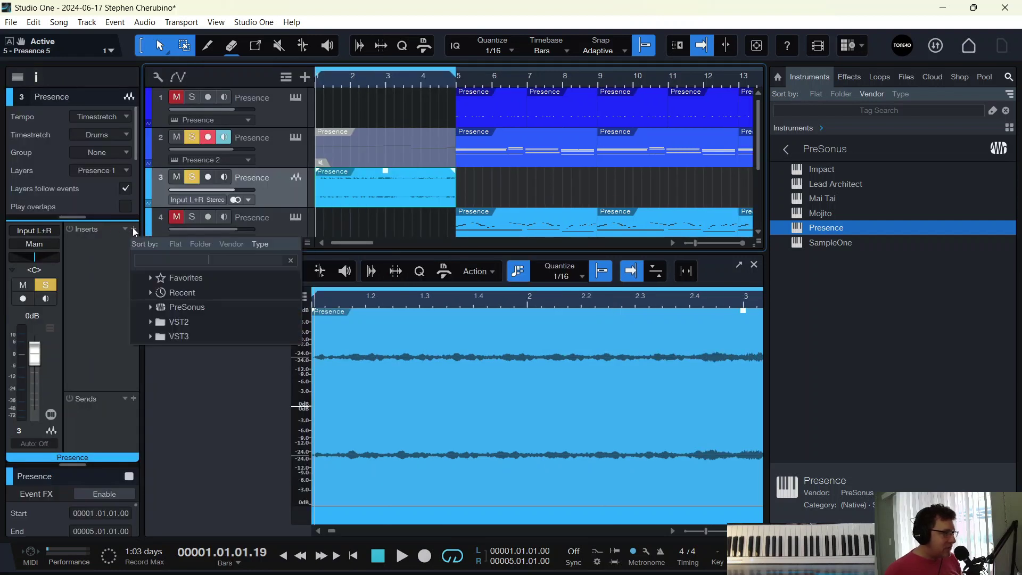
text(eq)
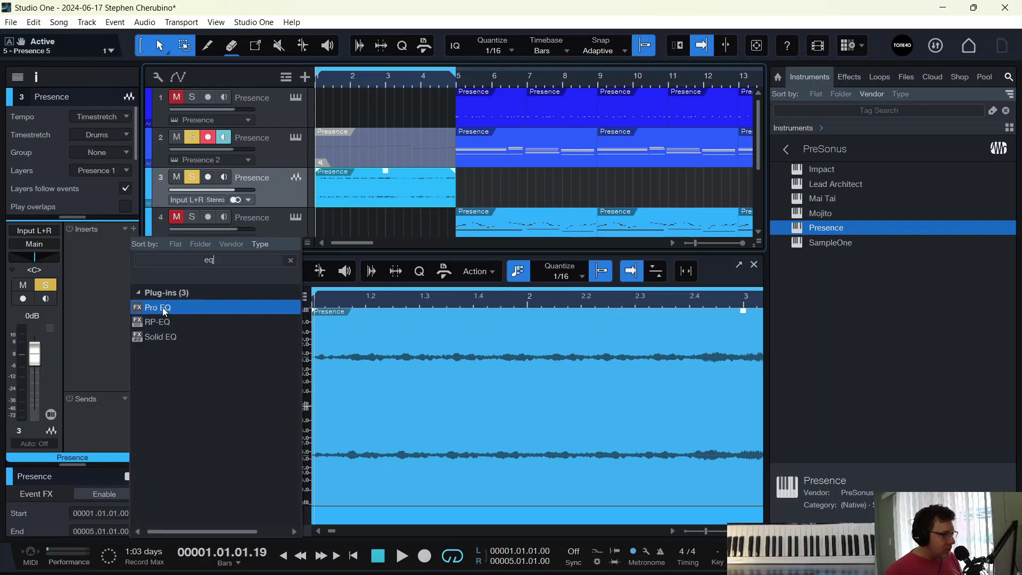
click(164, 309)
drag(365, 218, 513, 229)
key(space)
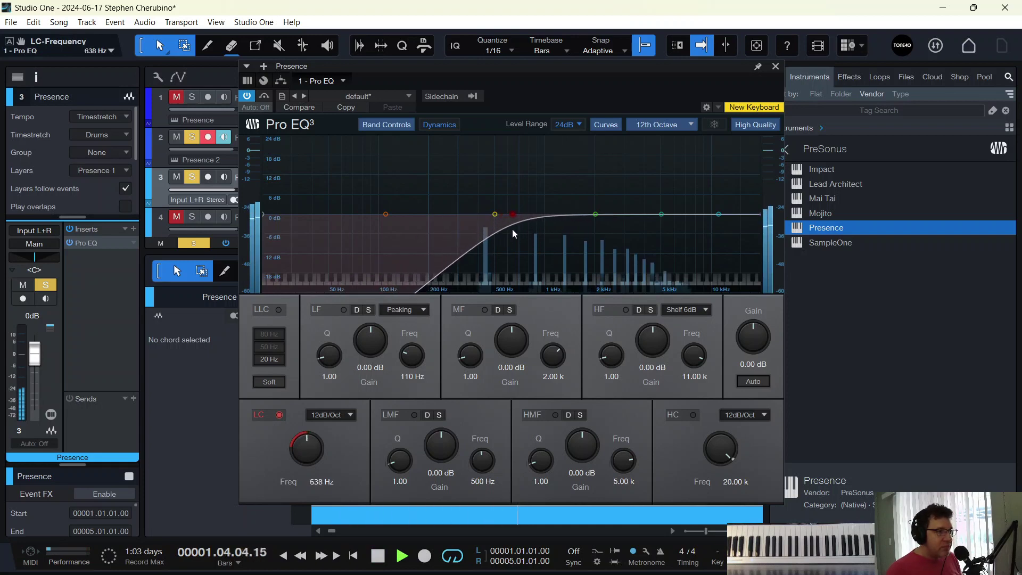
click(776, 67)
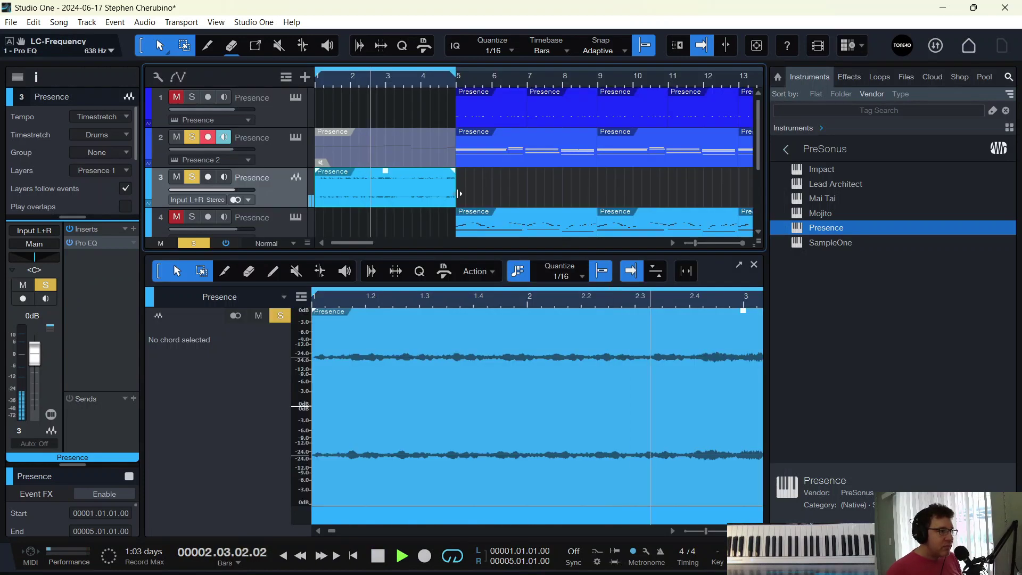
Lower the bounced strings track's volume to -1.7 dB and turn off looping, letting playback run past bar 5 before stopping
scroll(228, 193, down, 2)
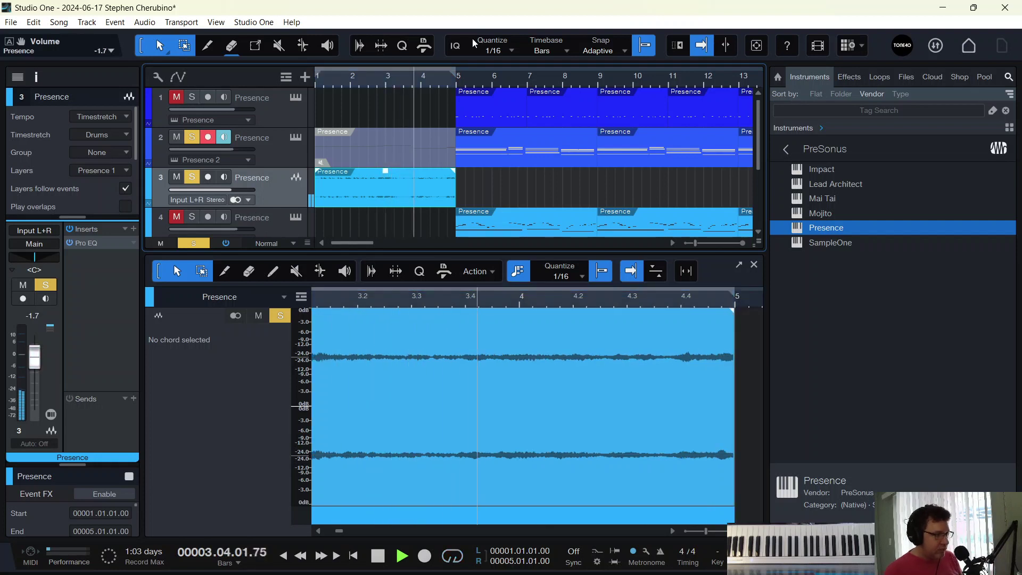
key(w)
scroll(435, 119, down, 2)
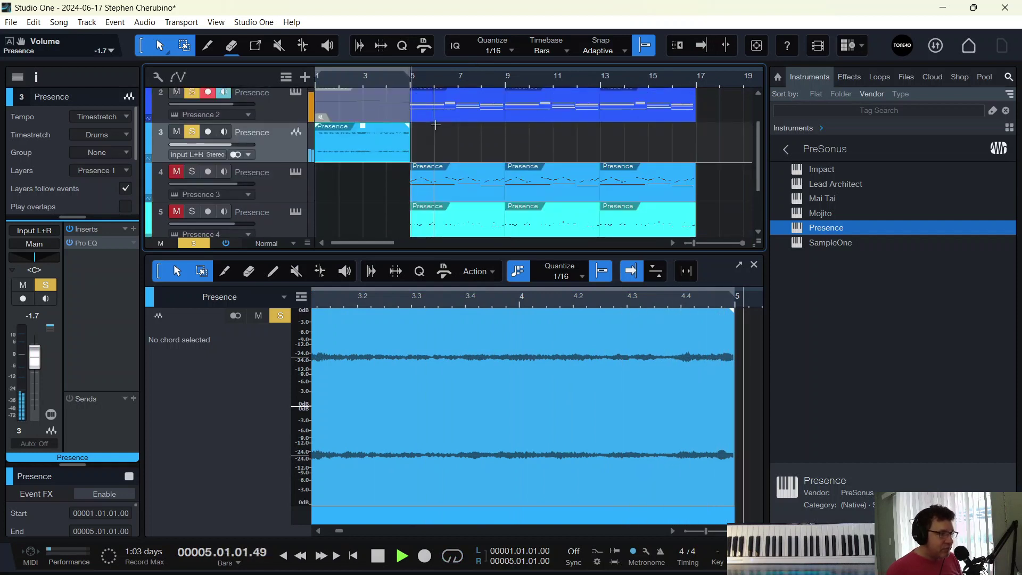
key(space)
key(f)
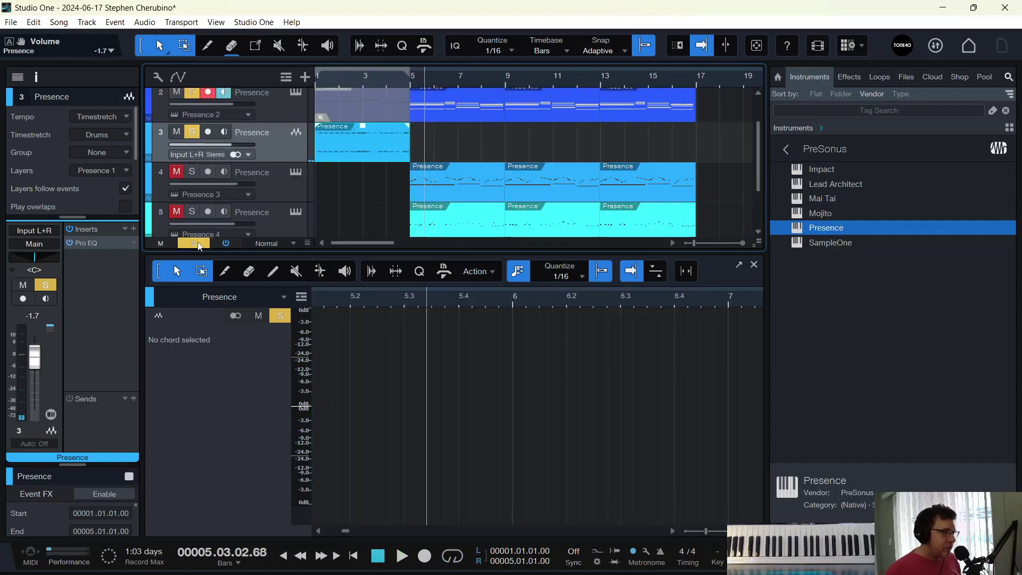
Clear the solo on all tracks
click(197, 244)
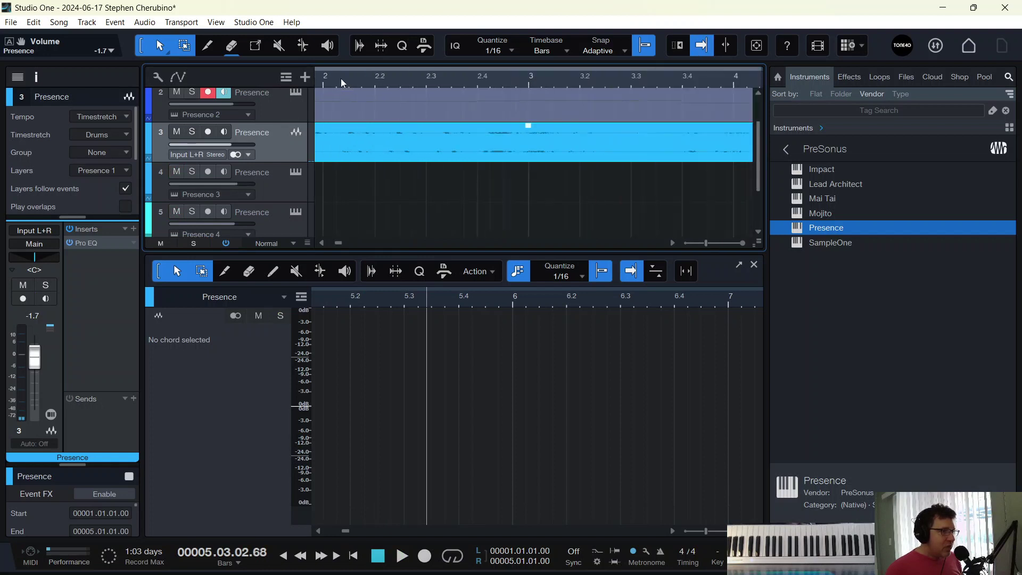
scroll(400, 78, down, 2)
scroll(401, 80, down, 2)
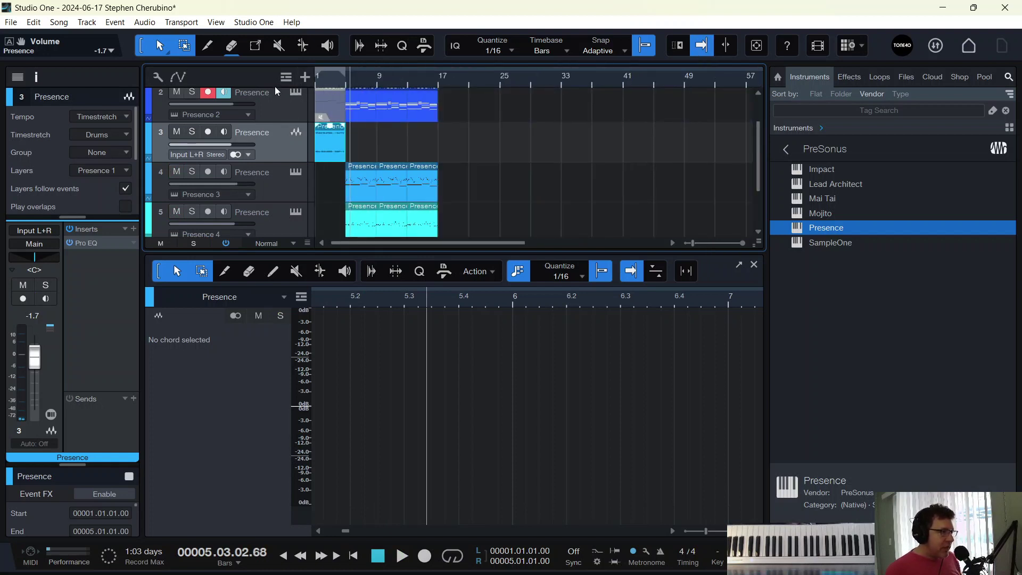
Show the Arranger track and add an Intro section over bars 1 to 4 and a Verse section from bar 5 to bar 9
click(286, 76)
click(300, 155)
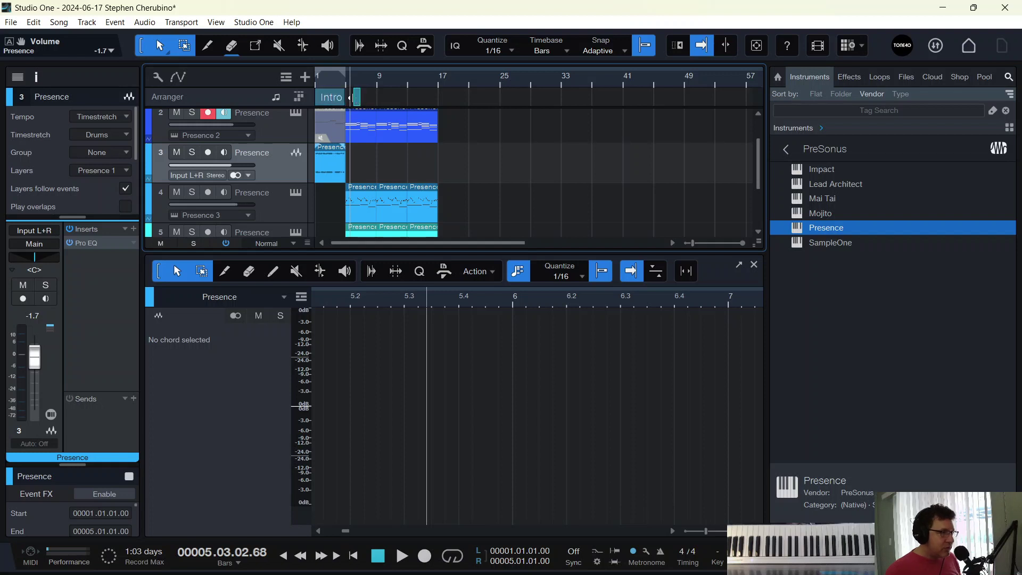
scroll(407, 90, up, 1)
double_click(365, 101)
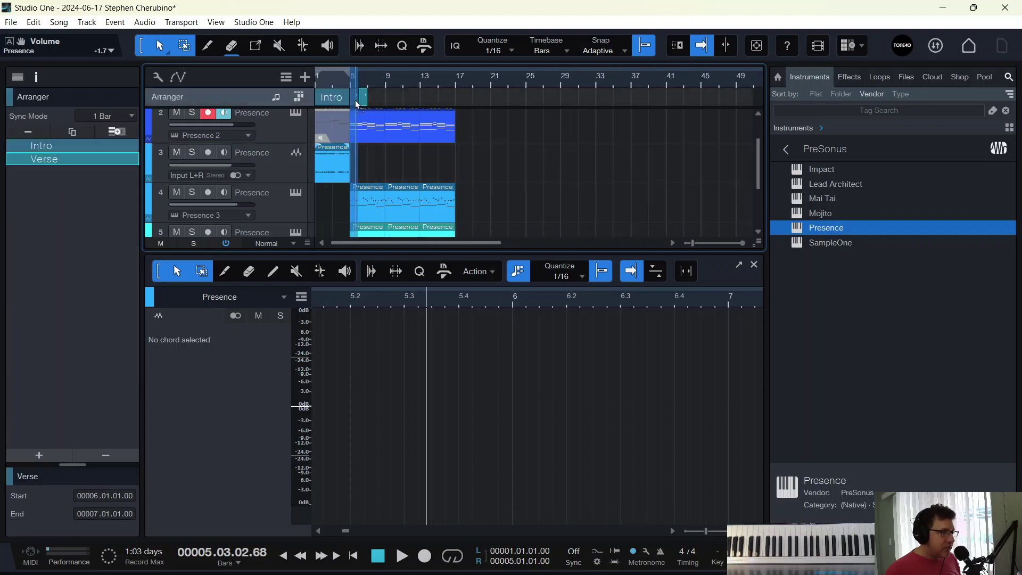
drag(365, 99, 388, 99)
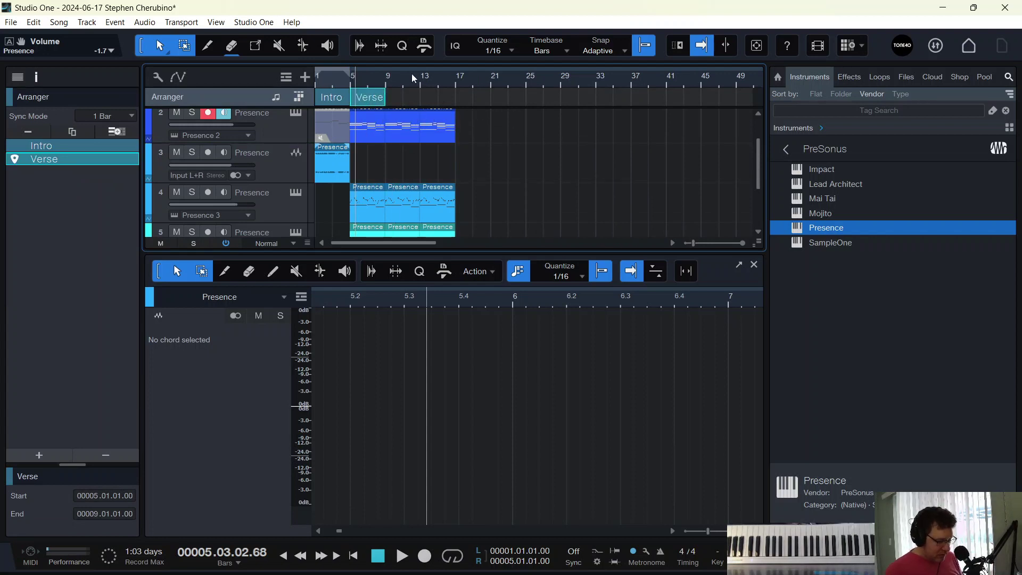
Close the editor and play all tracks through the Verse section from bar 5 to bar 9
scroll(440, 91, up, 2)
scroll(441, 91, down, 1)
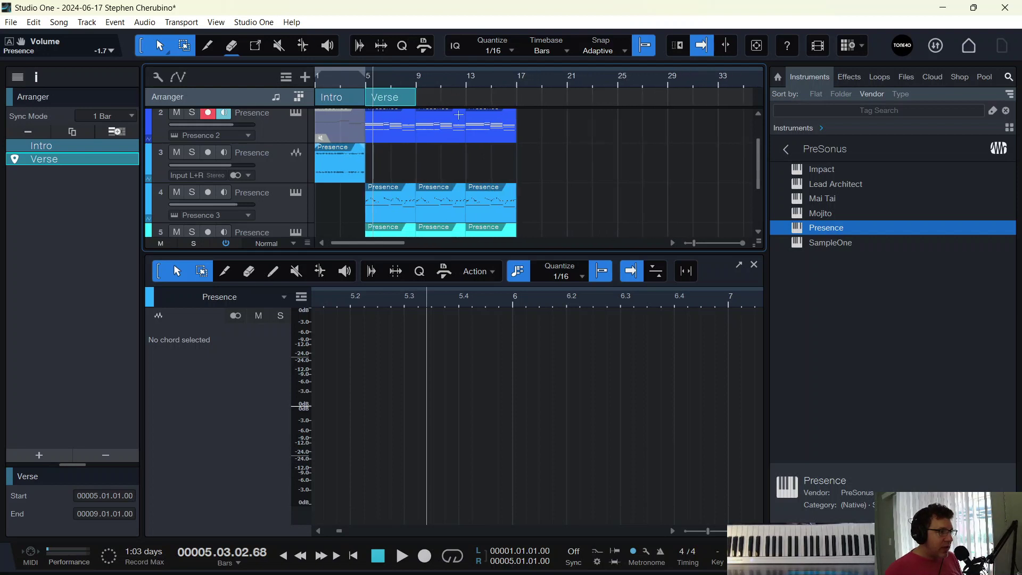
scroll(453, 153, down, 2)
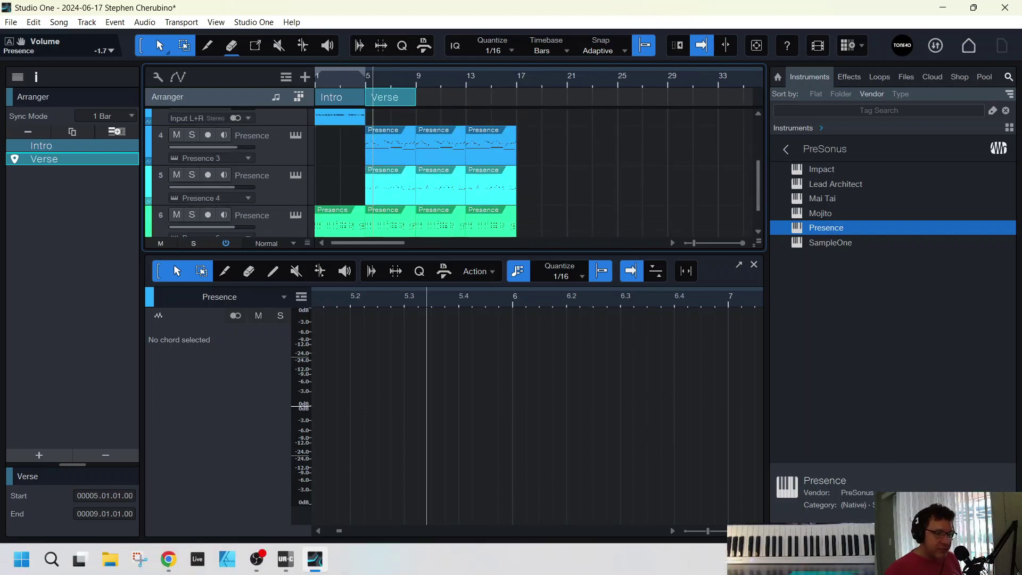
key(F2)
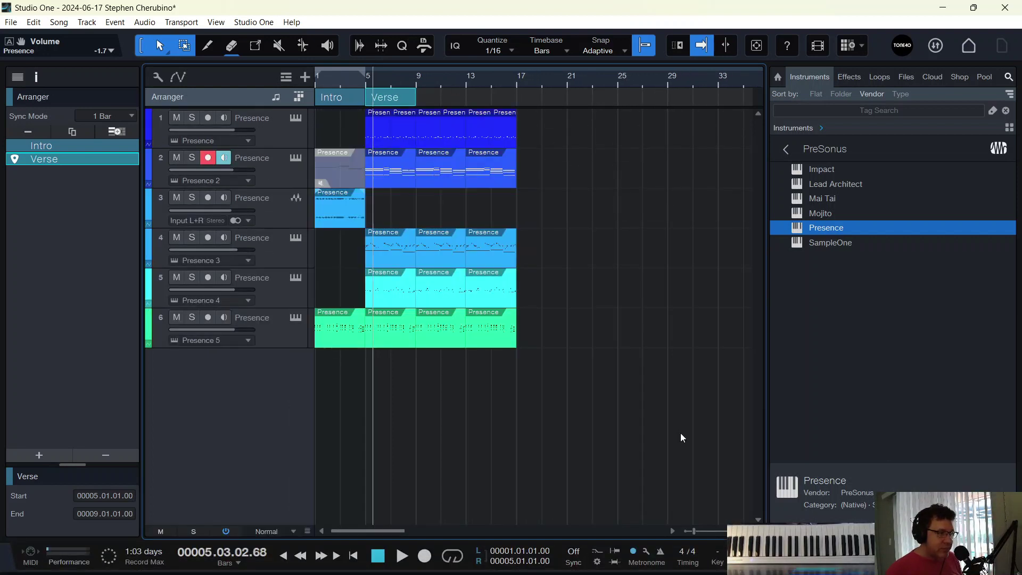
click(366, 88)
key(space)
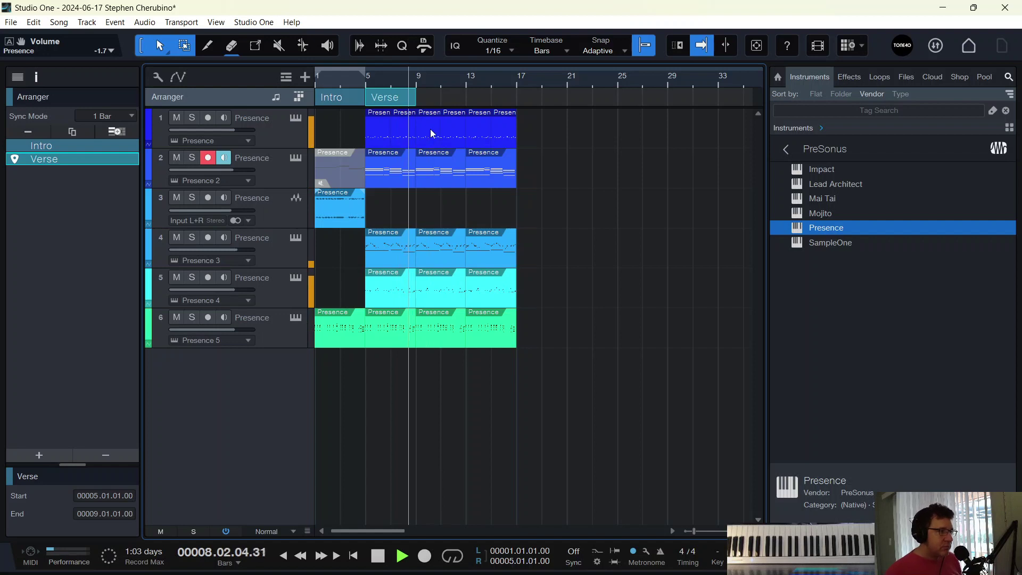
key(space)
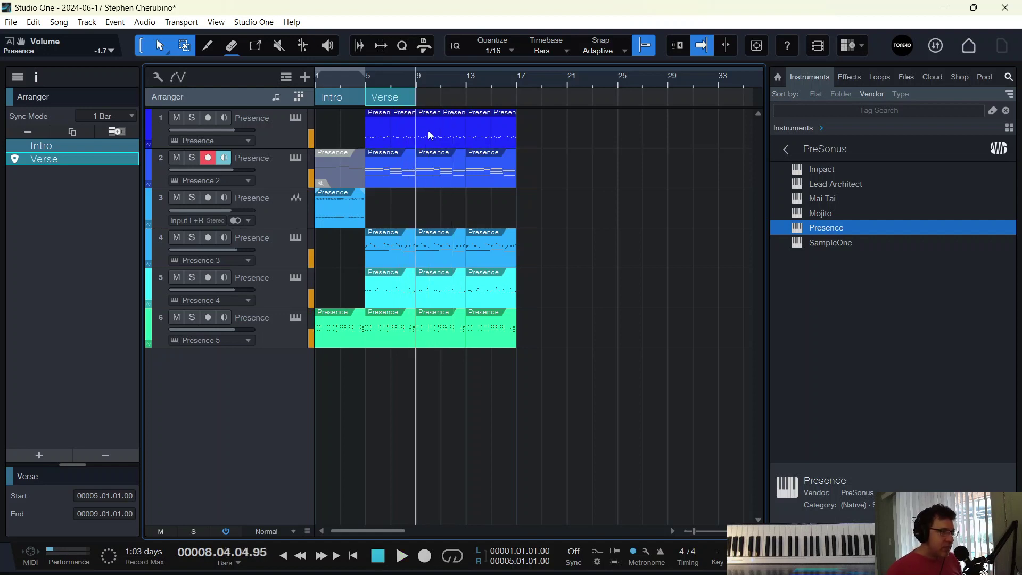
Delete the drum track's clips from bar 9 onward and duplicate the verse's two-bar drum clip onto bar 9
click(428, 130)
key(Delete)
key(Delete)
key(Delete)
key(Delete)
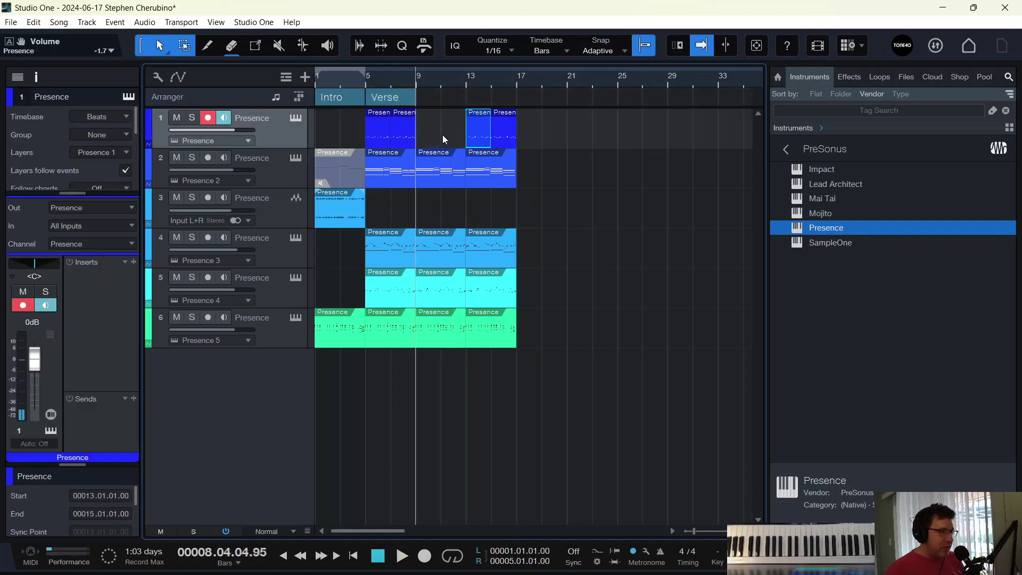
key(d)
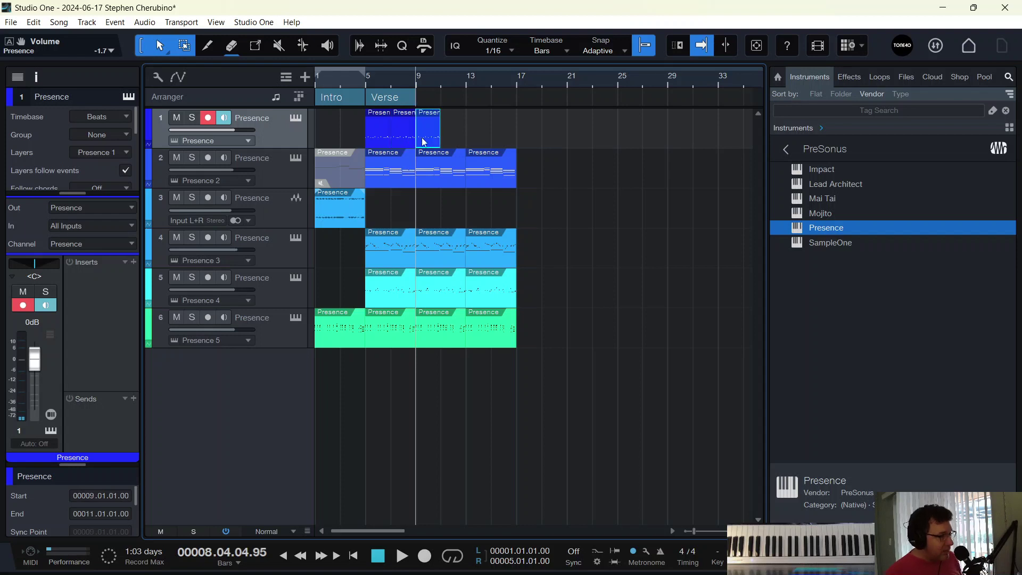
Open the bar 9 drum clip in the note editor and overdub a steady hi-hat pattern across bars 9 and 10
key(F2)
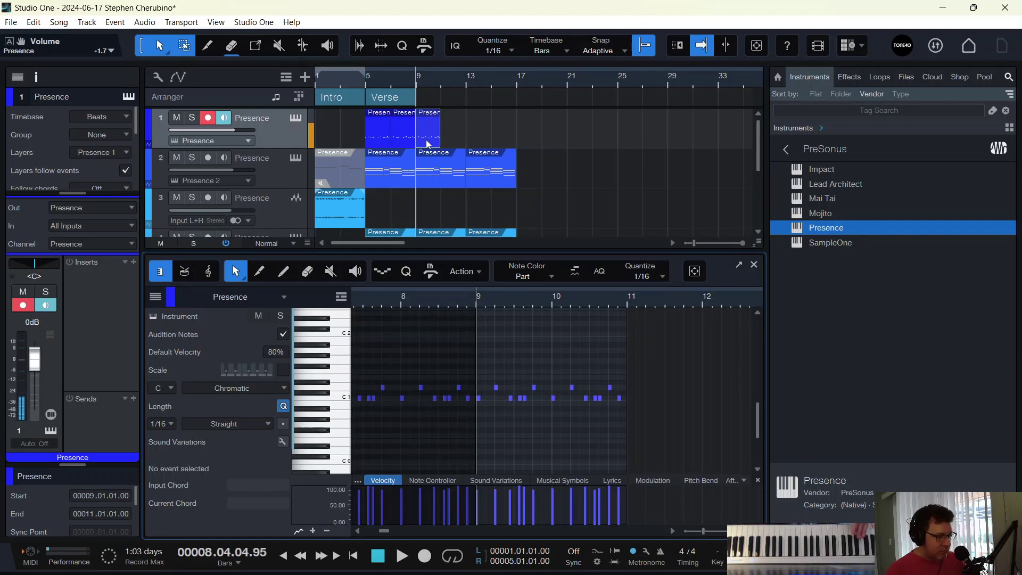
key(comma)
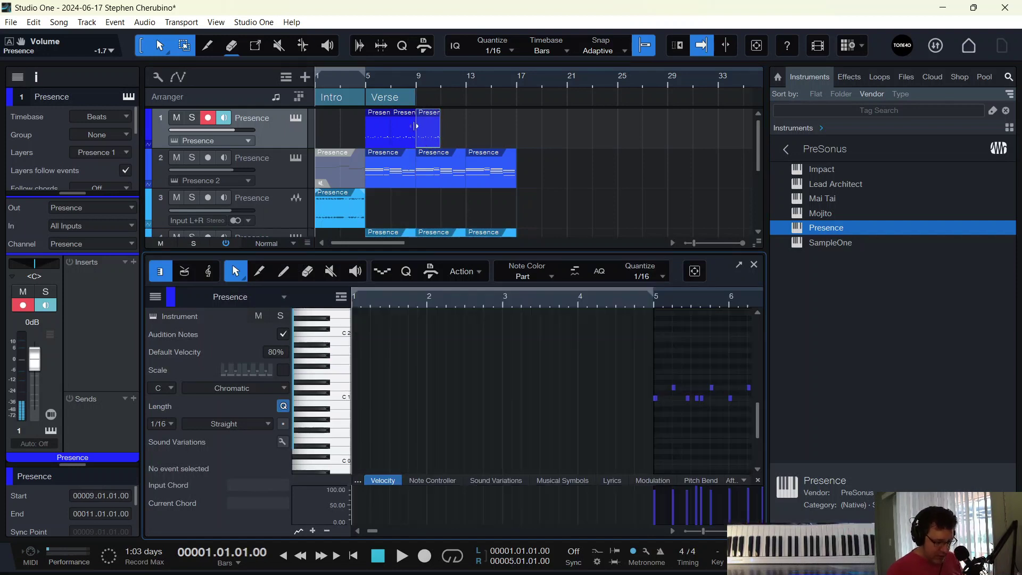
click(422, 88)
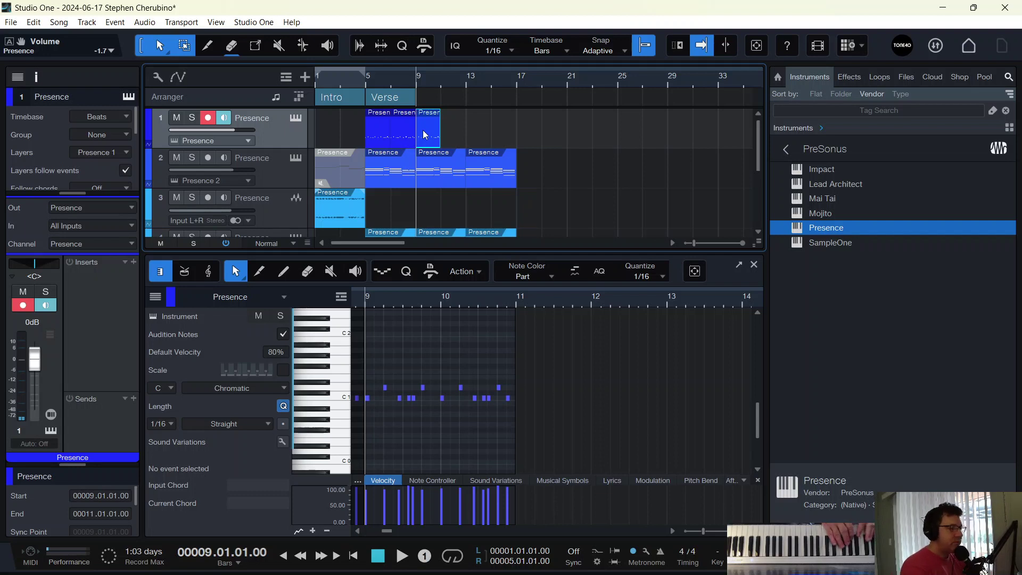
key(KP_Multiply)
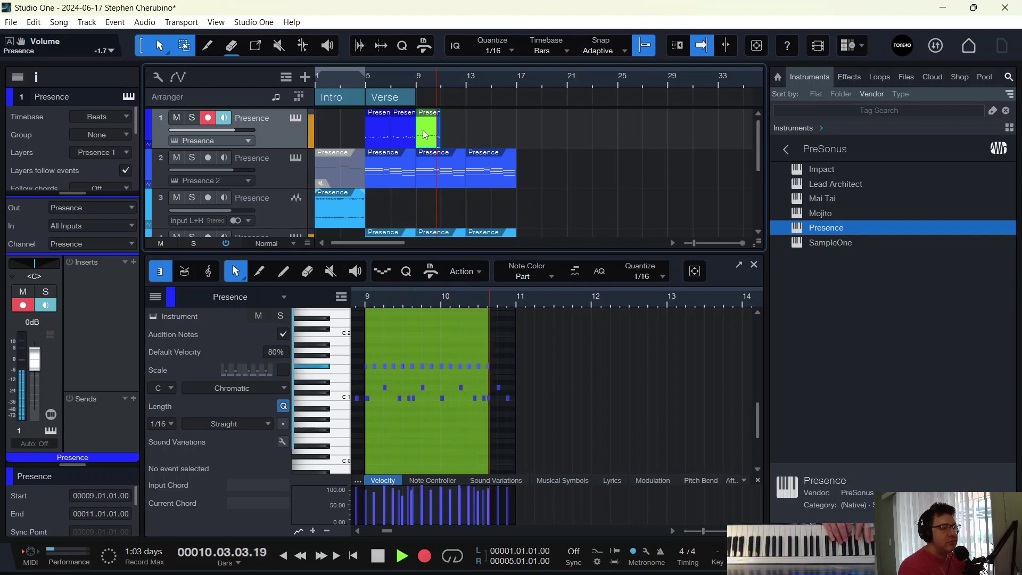
key(space)
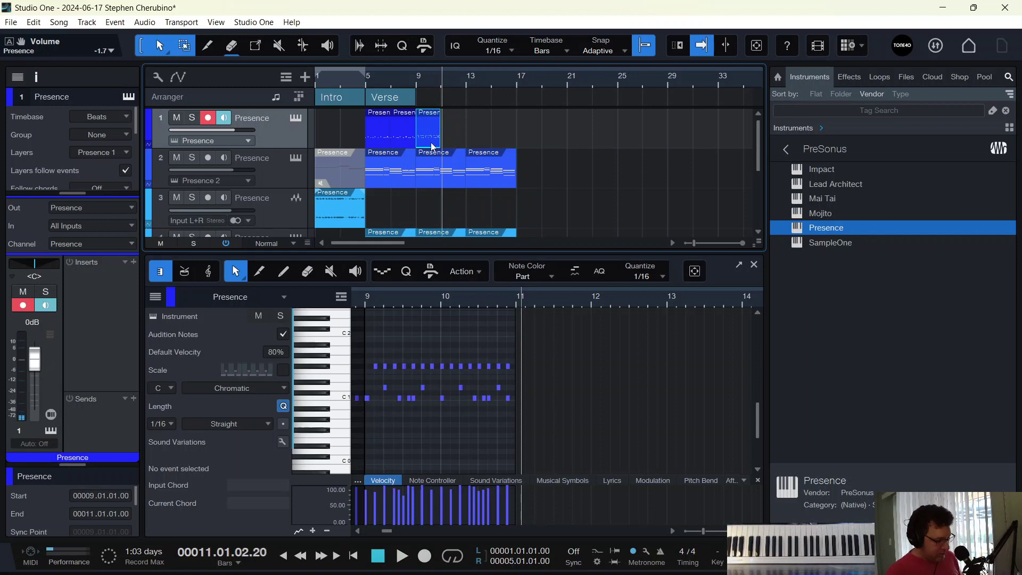
Duplicate the two-bar drum clip with the hi-hat three times to fill the drum track up to bar 17
key(d)
key(d)
key(d)
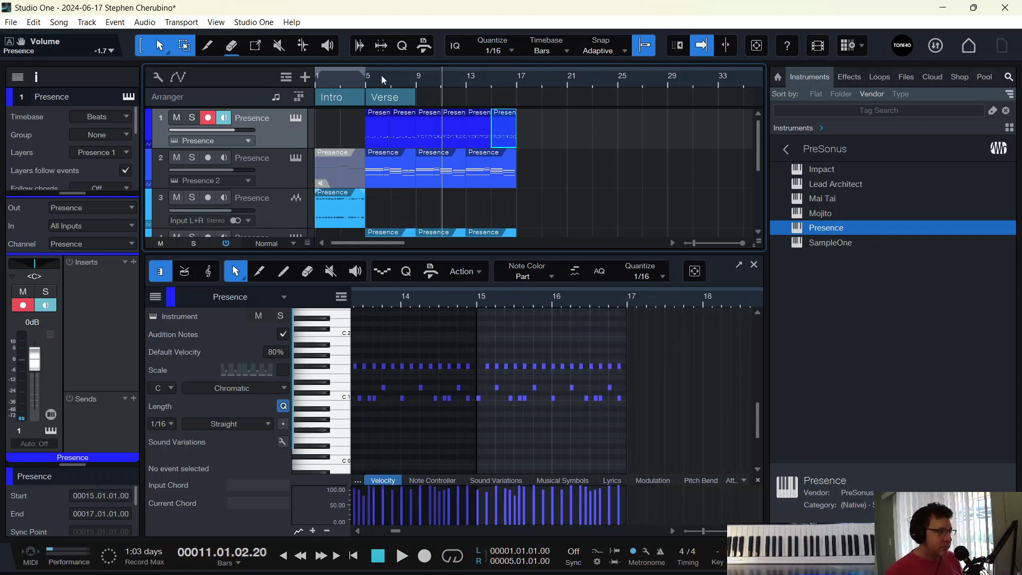
Play the opening of the song and add a fade-in across the full length of the intro's strings audio clip
key(e)
key(e)
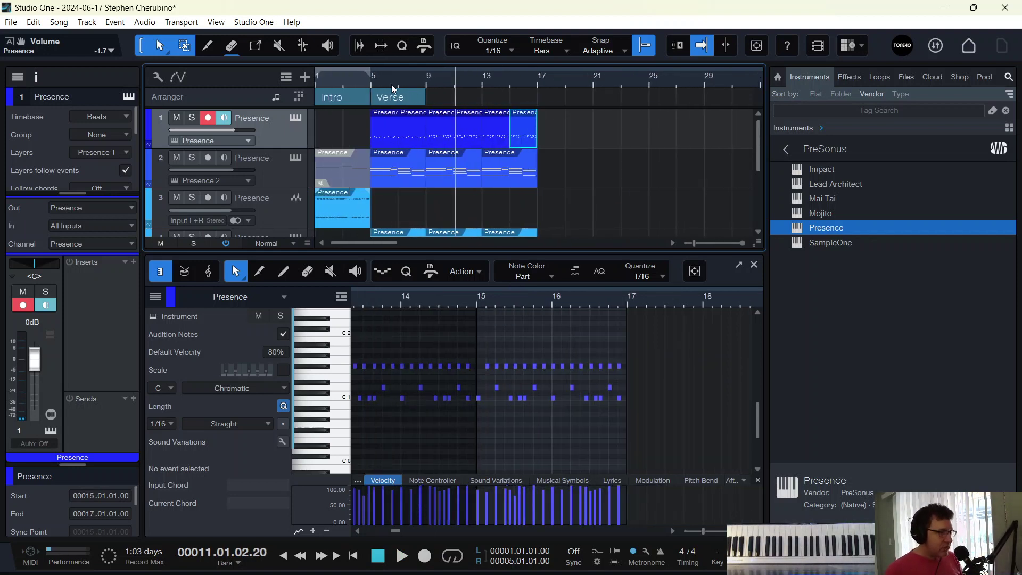
key(Home)
key(space)
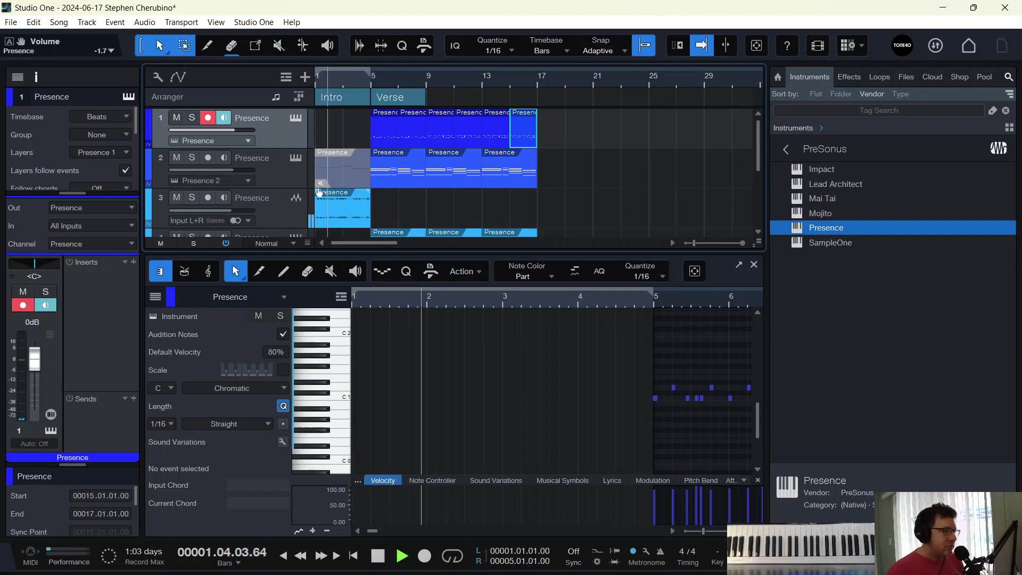
key(space)
drag(319, 193, 373, 206)
Play the intro from the start of the song to check the strings fade-in
key(Home)
key(space)
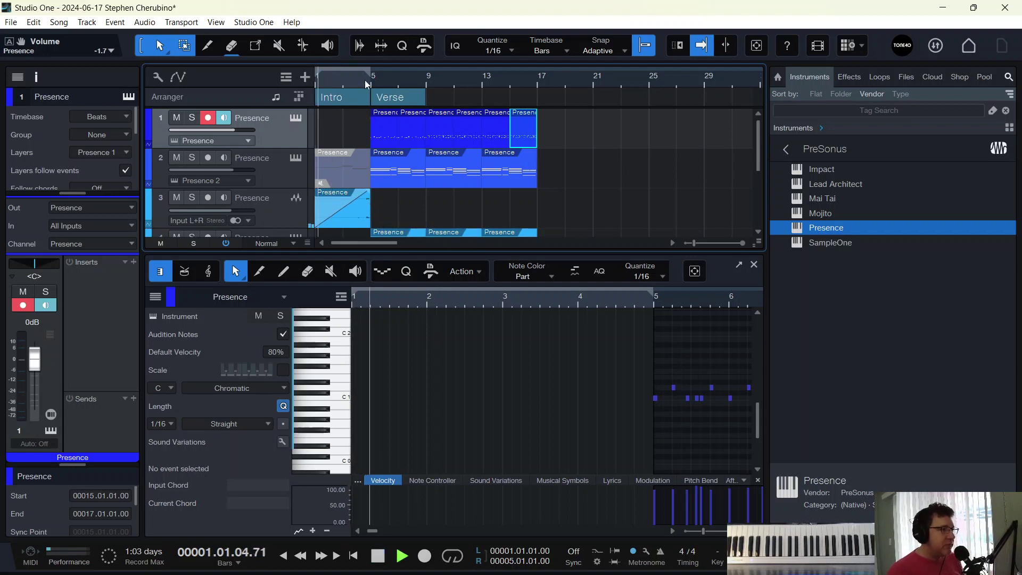
drag(368, 84, 479, 401)
drag(467, 86, 437, 75)
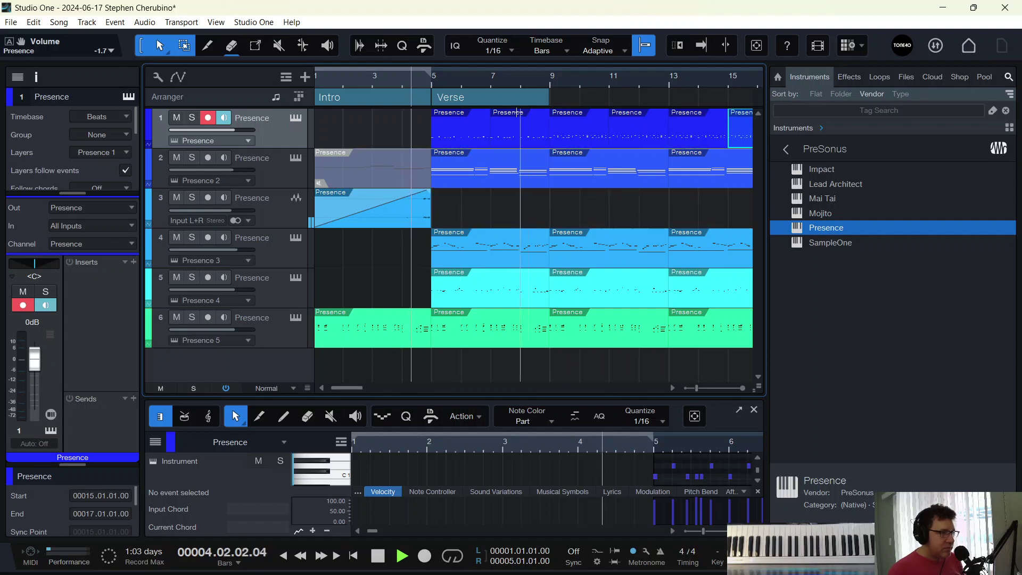
key(space)
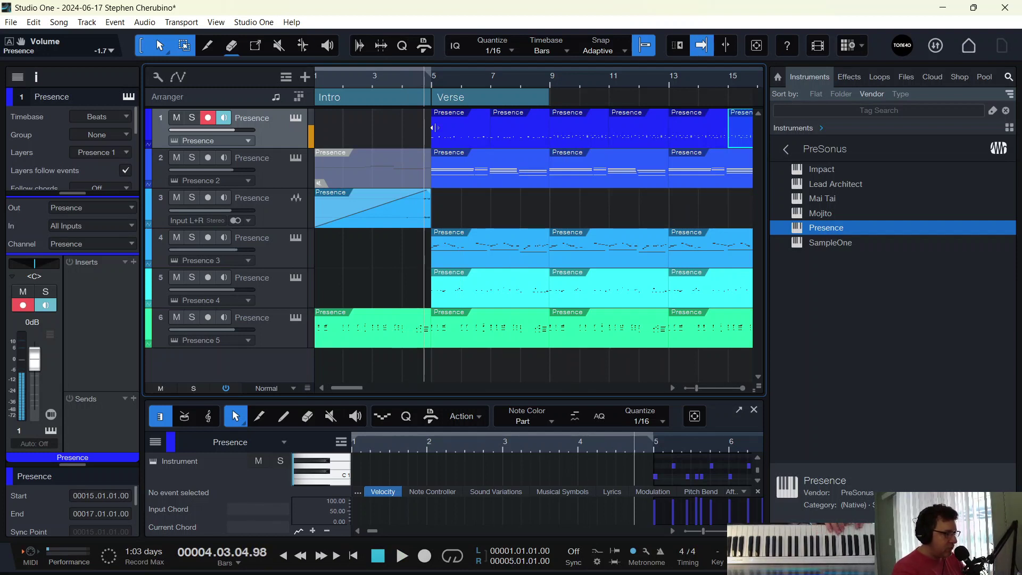
Start recording on the drum track at bar 3 and play a short drum fill at the end of bar 4
click(373, 82)
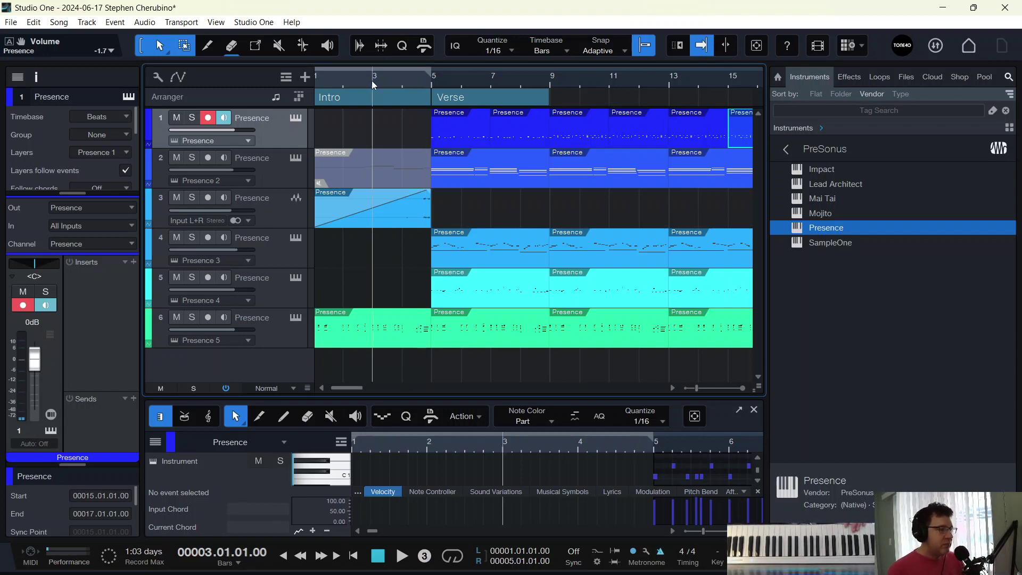
key(KP_Multiply)
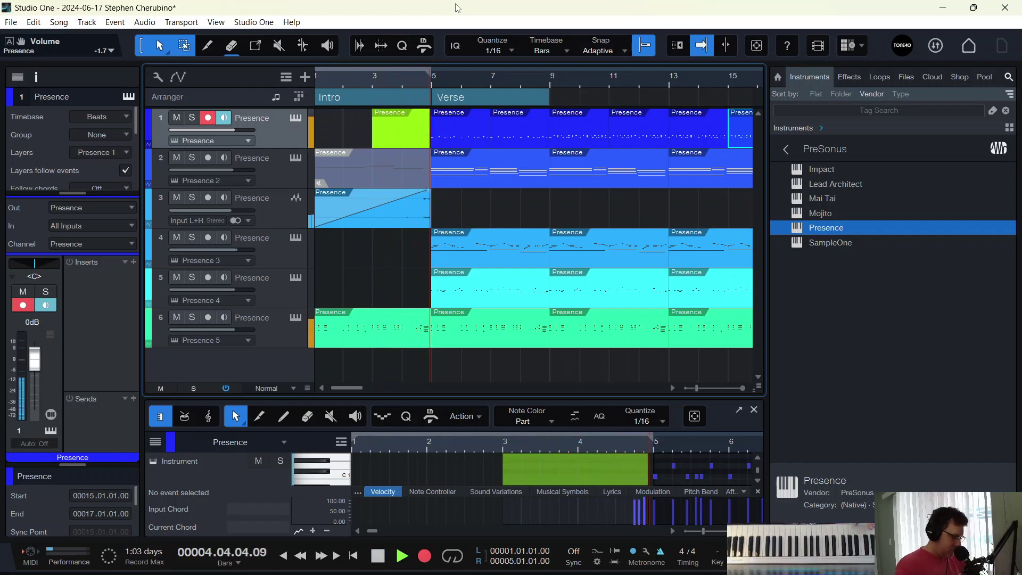
key(space)
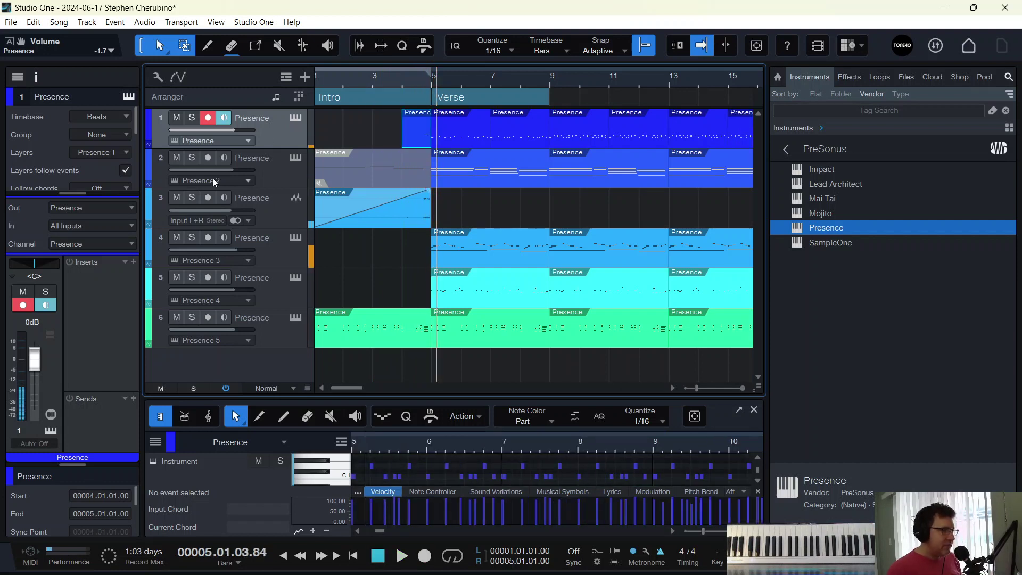
Play back the drum fill and the transition from the intro into the verse
click(410, 143)
click(417, 82)
key(space)
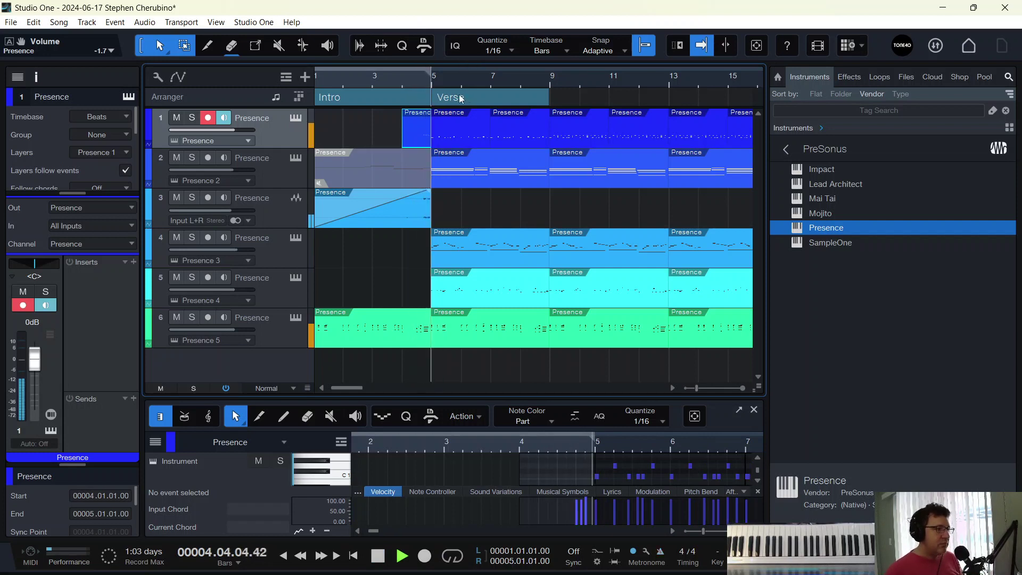
key(space)
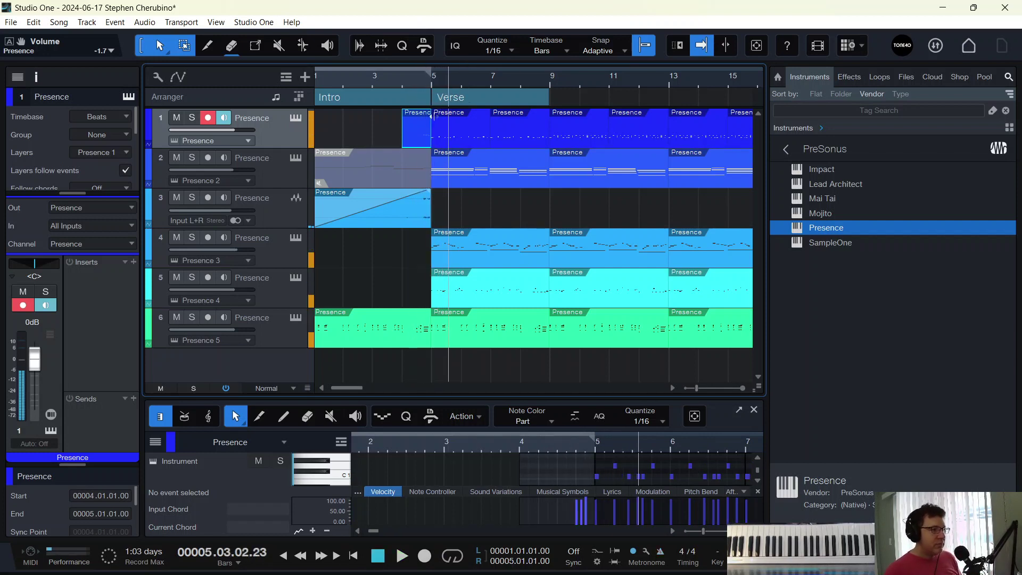
Overdub an accent hit at bar 5 on the drum track, starting the recording from beat 3 of bar 4
click(429, 78)
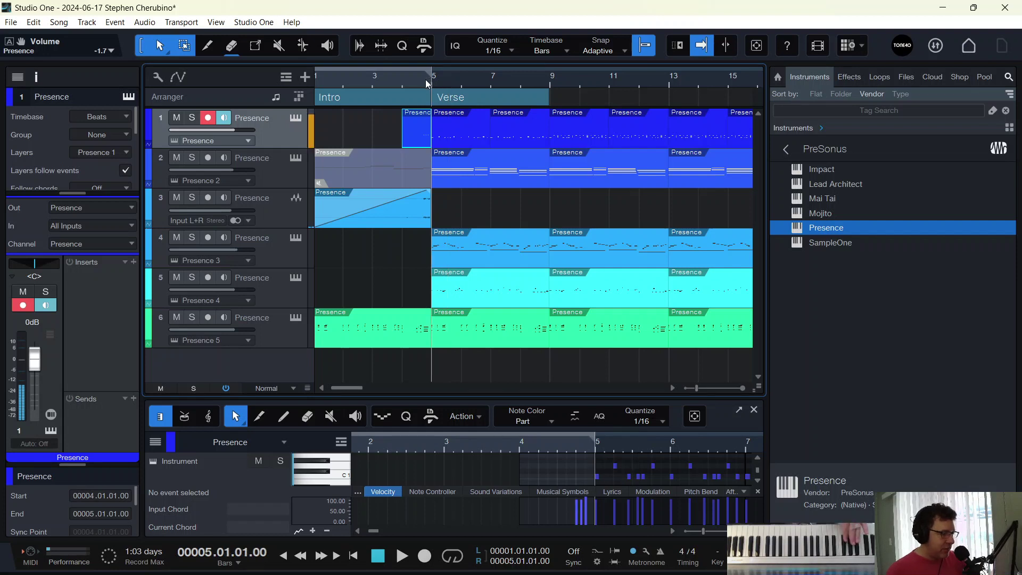
click(417, 77)
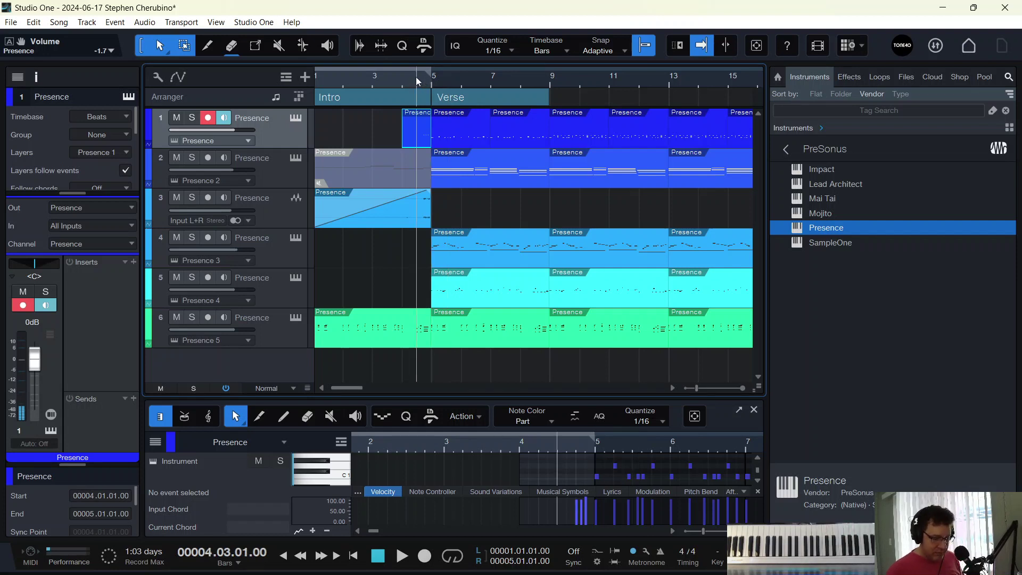
key(KP_Multiply)
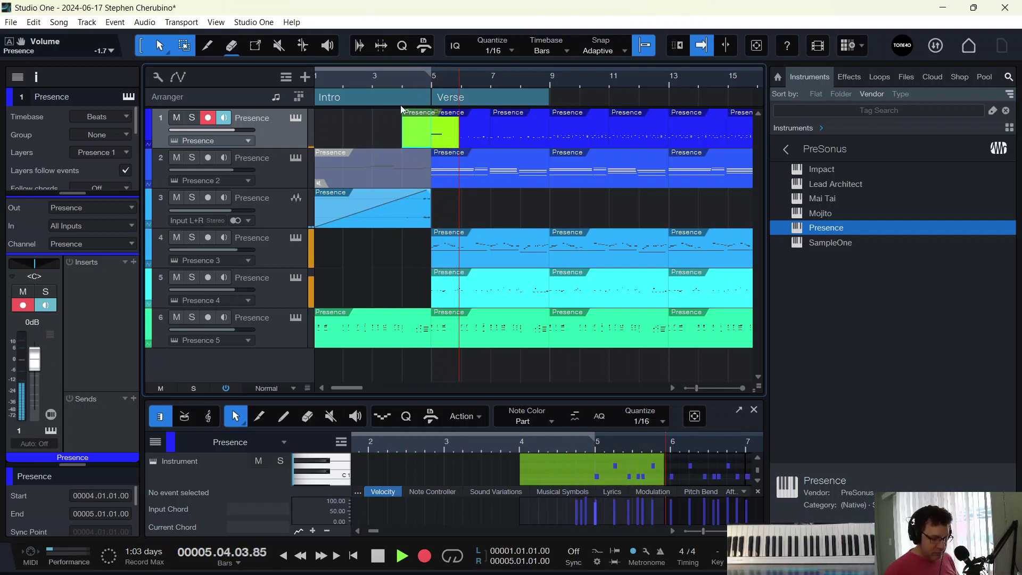
key(KP_Multiply)
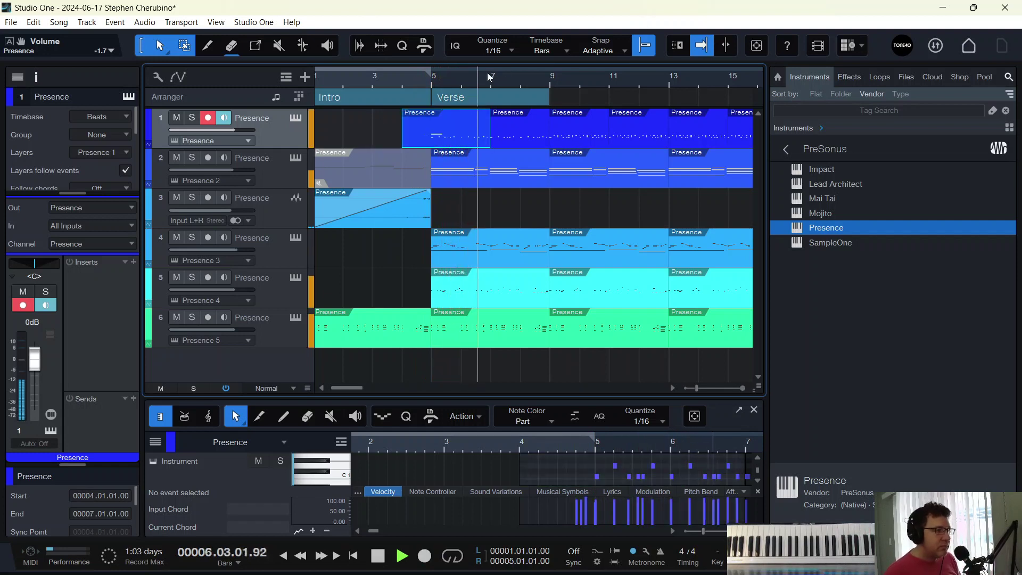
key(KP_Multiply)
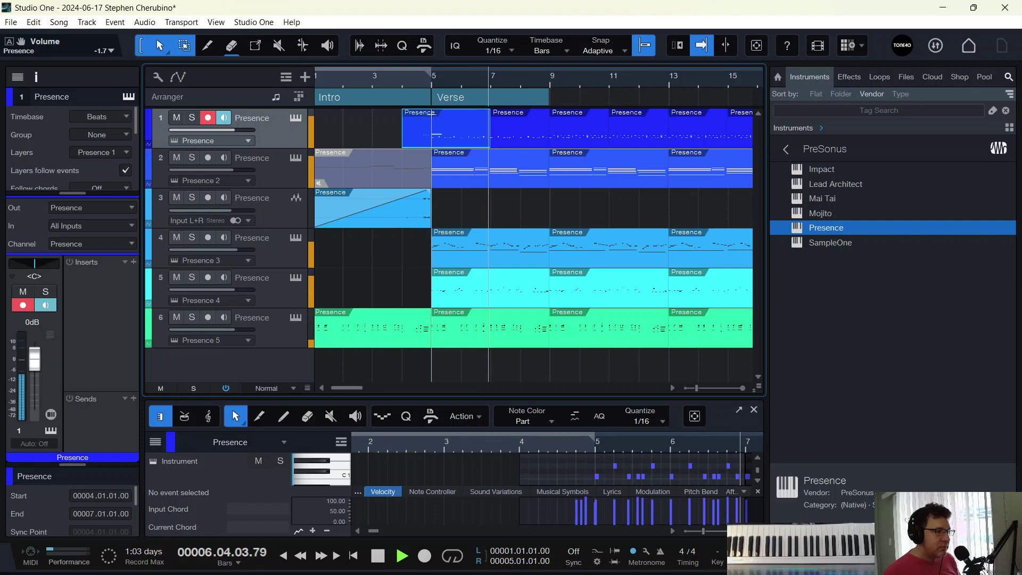
Split the merged drum clip at bar 5 and keep playing through the verse into bar 12
alt+click(432, 128)
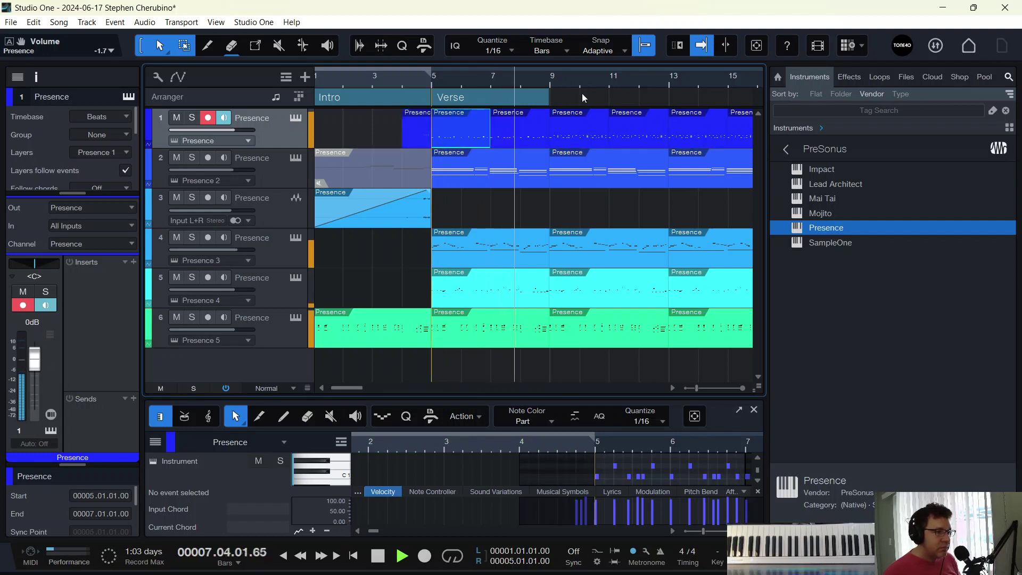
drag(557, 82, 493, 80)
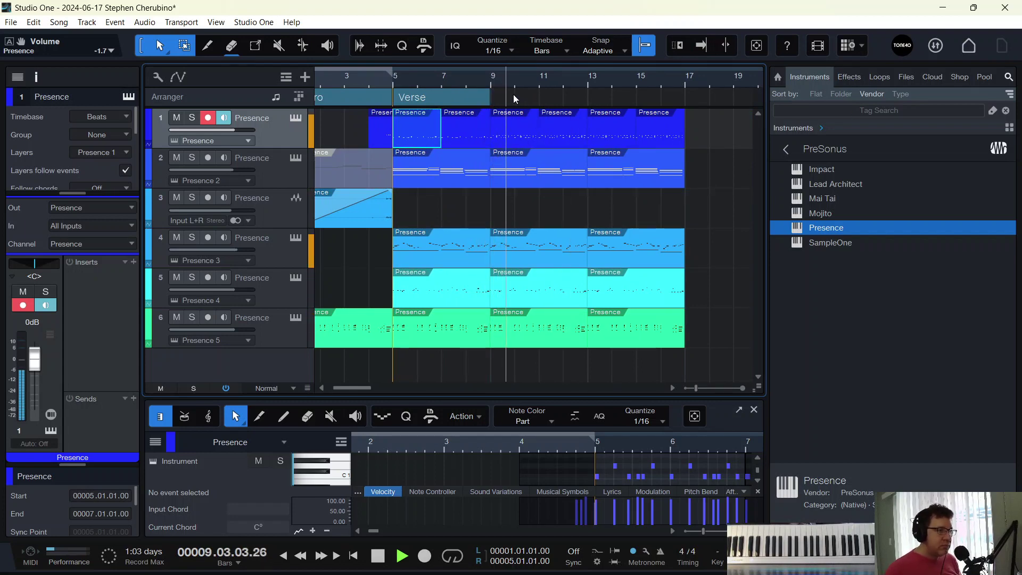
drag(545, 88, 502, 72)
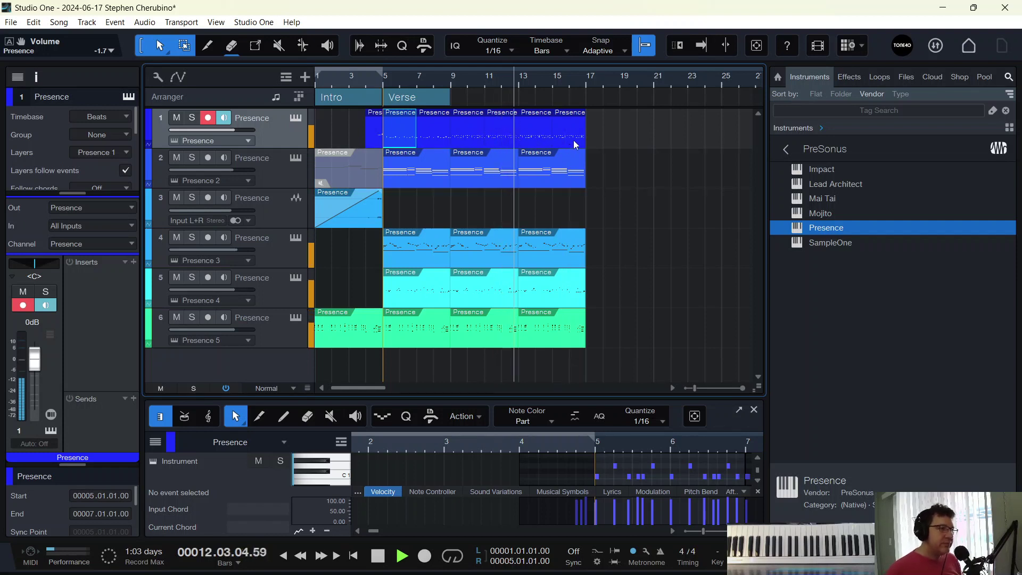
Delete the drum clips from bar 11 to bar 17 and add an F# 1 hi-hat note at the start of bar 9
key(f)
drag(573, 140, 477, 145)
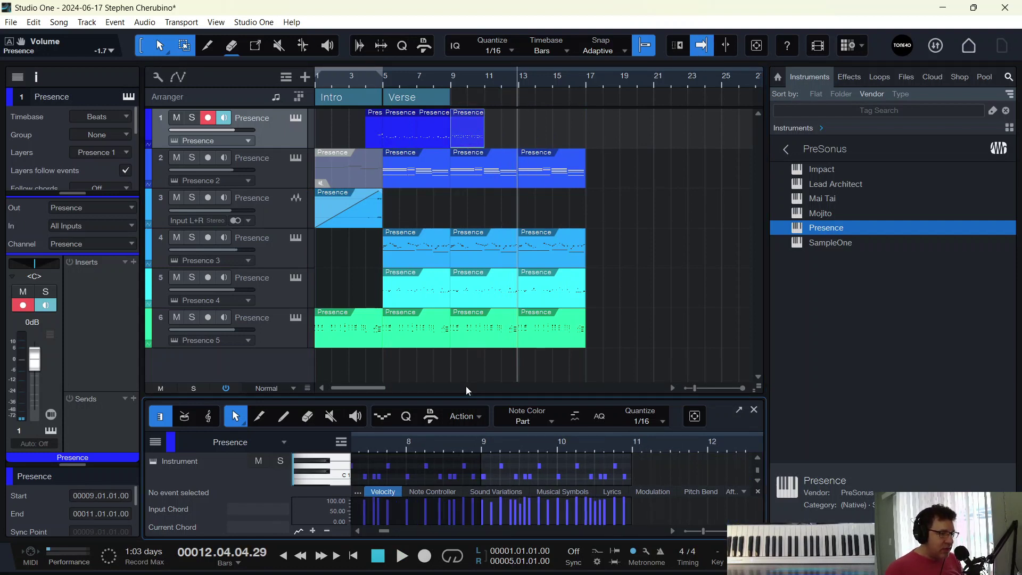
drag(465, 389, 469, 177)
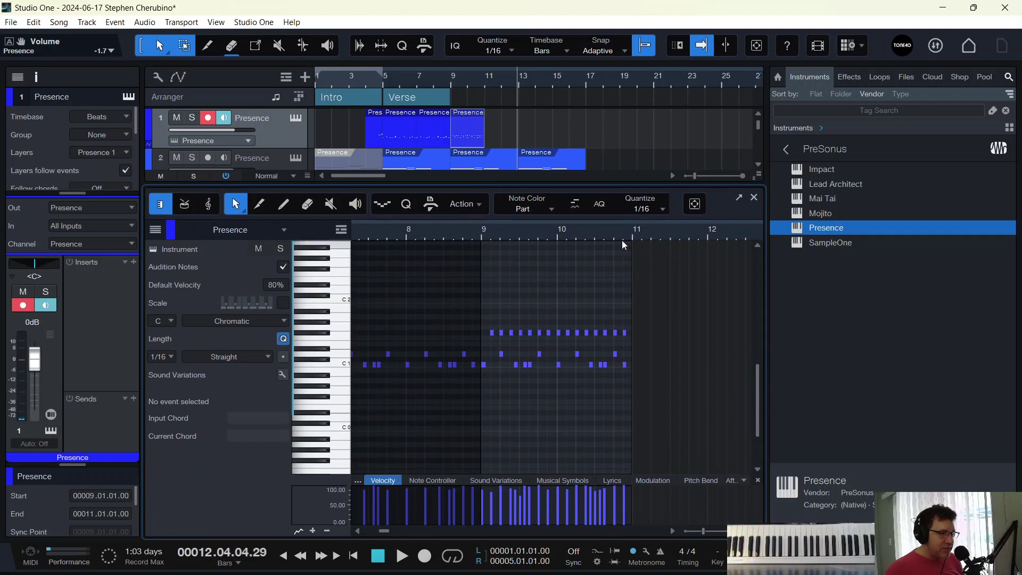
scroll(622, 241, up, 4)
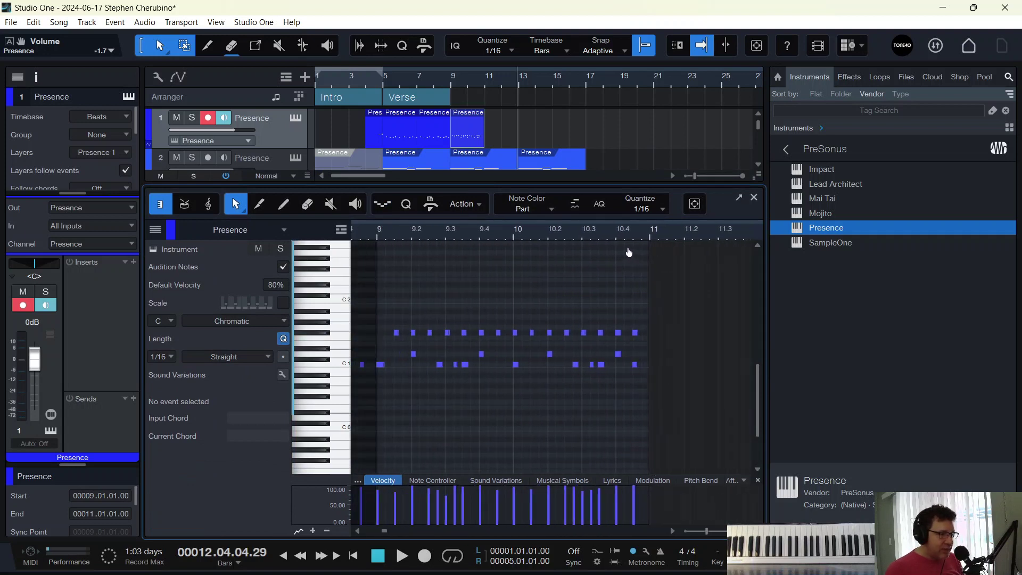
scroll(629, 252, down, 1)
click(393, 333)
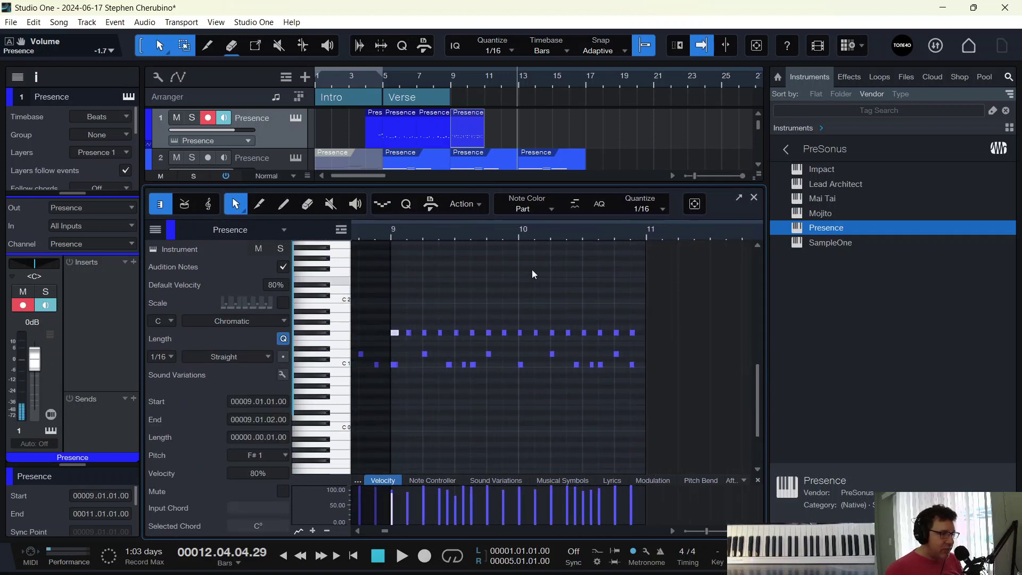
click(752, 199)
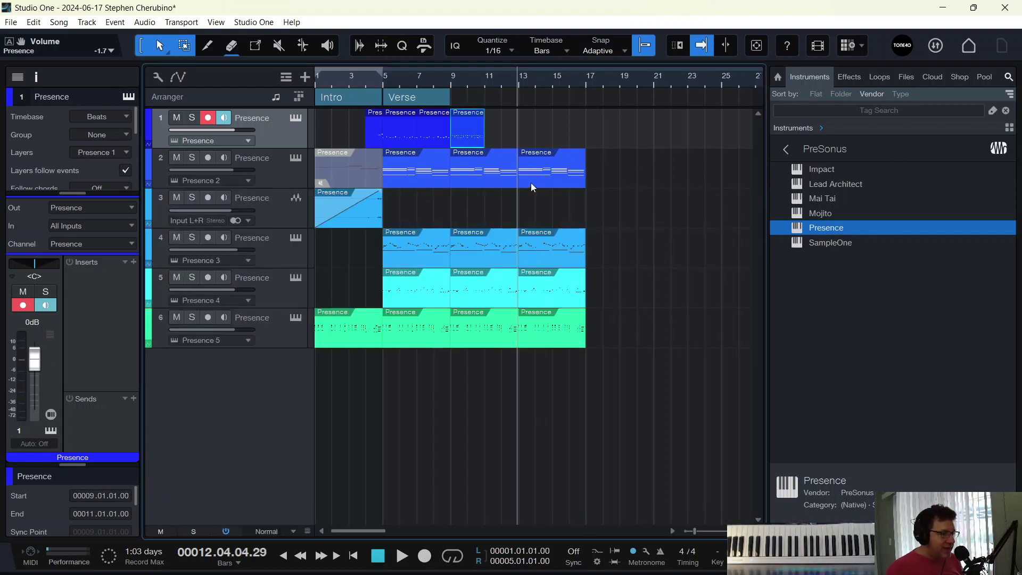
Make a complete duplicate of strings track 2, including its instrument and clips
right_click(290, 176)
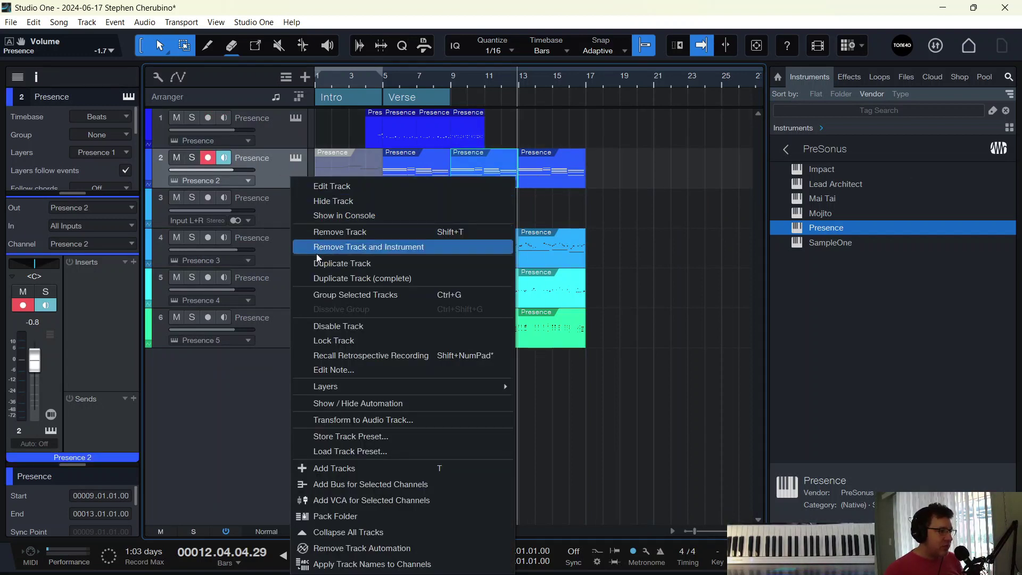
click(322, 278)
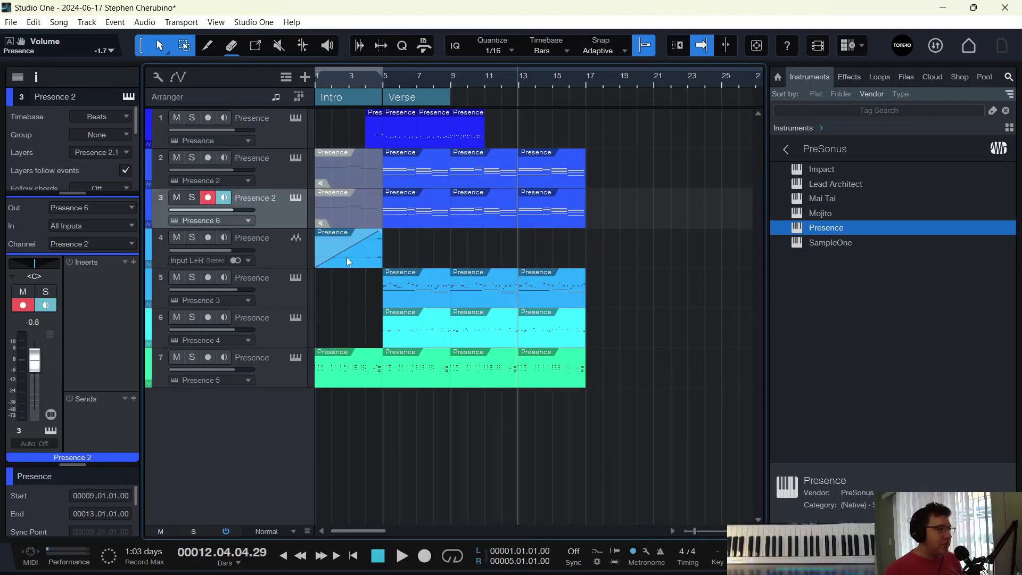
Change the duplicated strings track's Presence preset to JP Pad from the Artist Instruments Synths folder
click(295, 197)
click(293, 76)
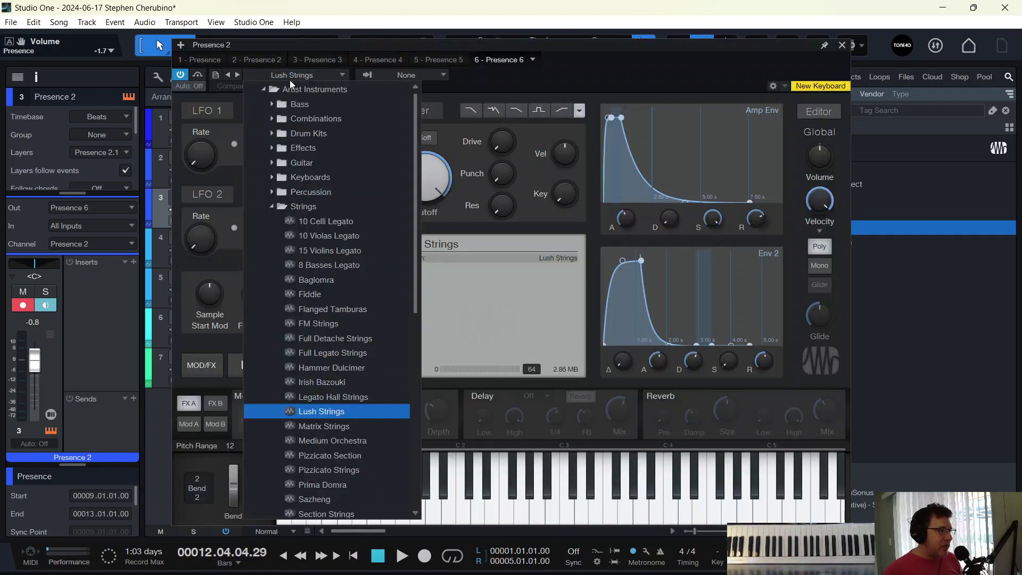
click(271, 207)
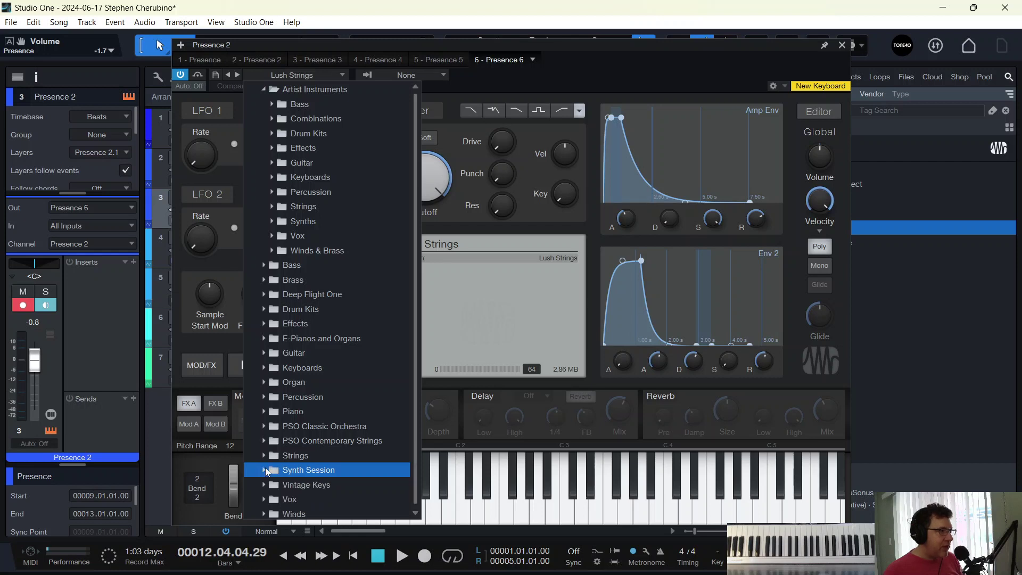
click(277, 223)
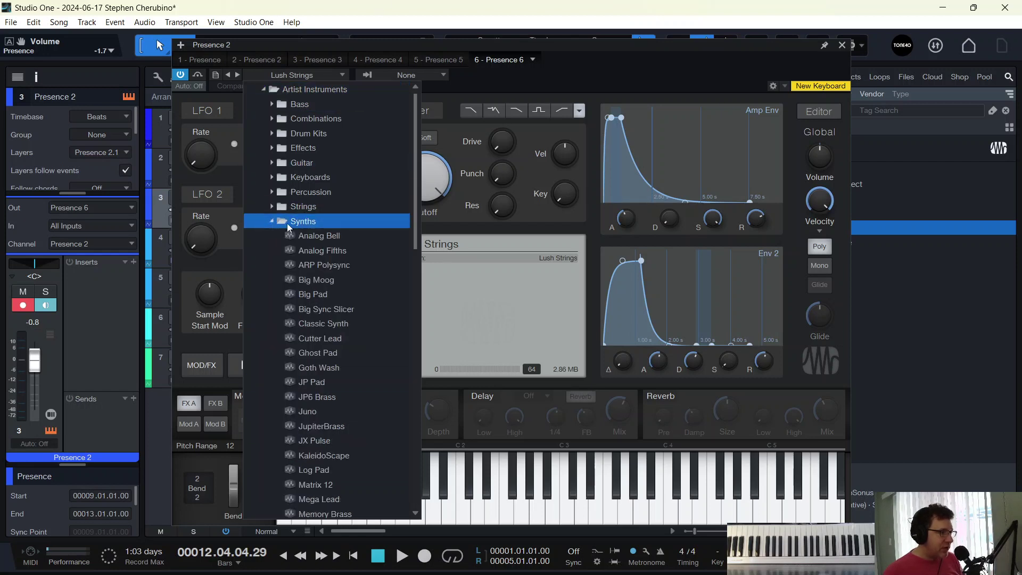
scroll(298, 235, down, 4)
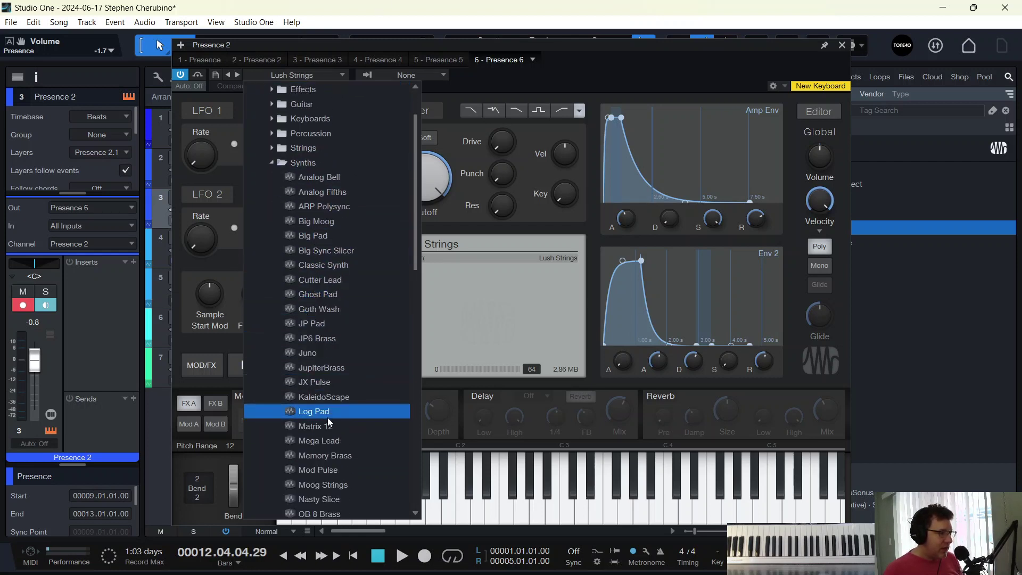
click(318, 325)
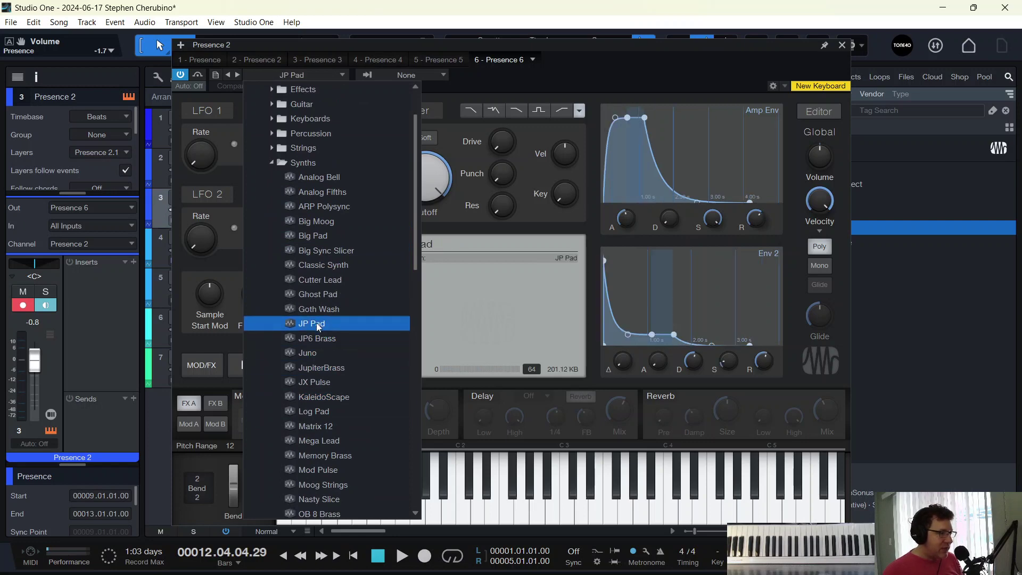
click(843, 46)
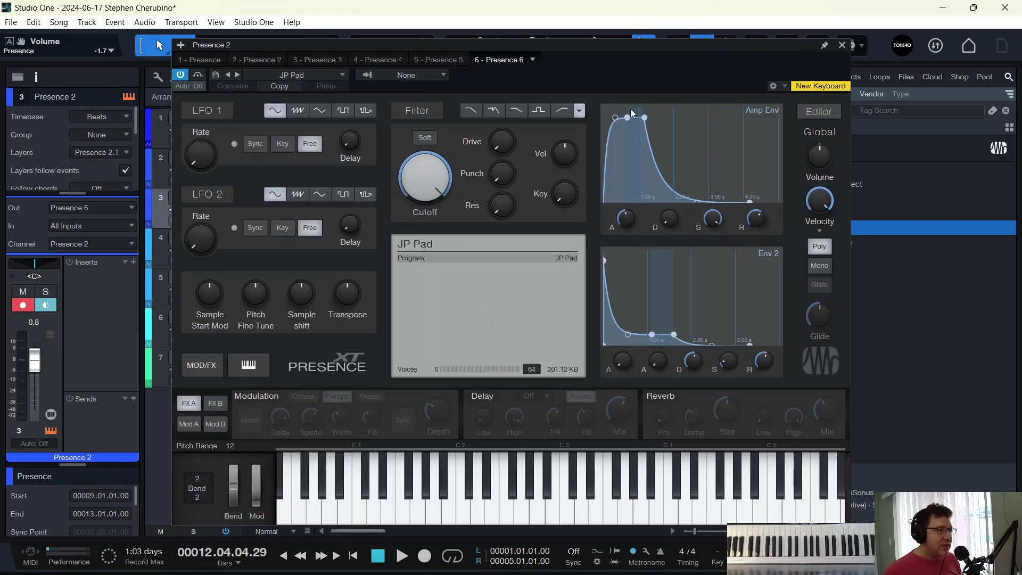
click(843, 46)
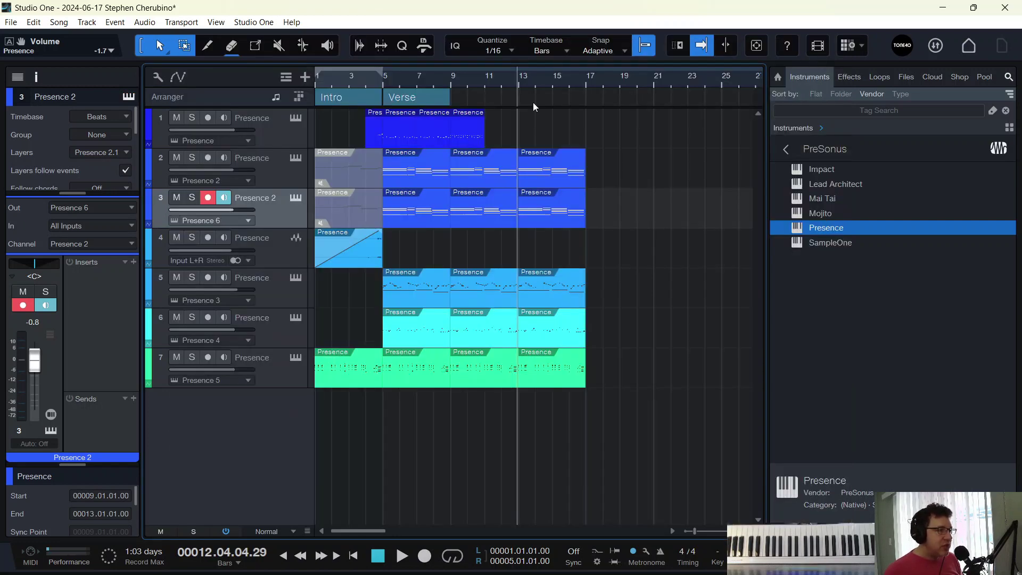
Solo duplicated track 3 and audition it from around bar 10
click(191, 198)
click(474, 84)
key(space)
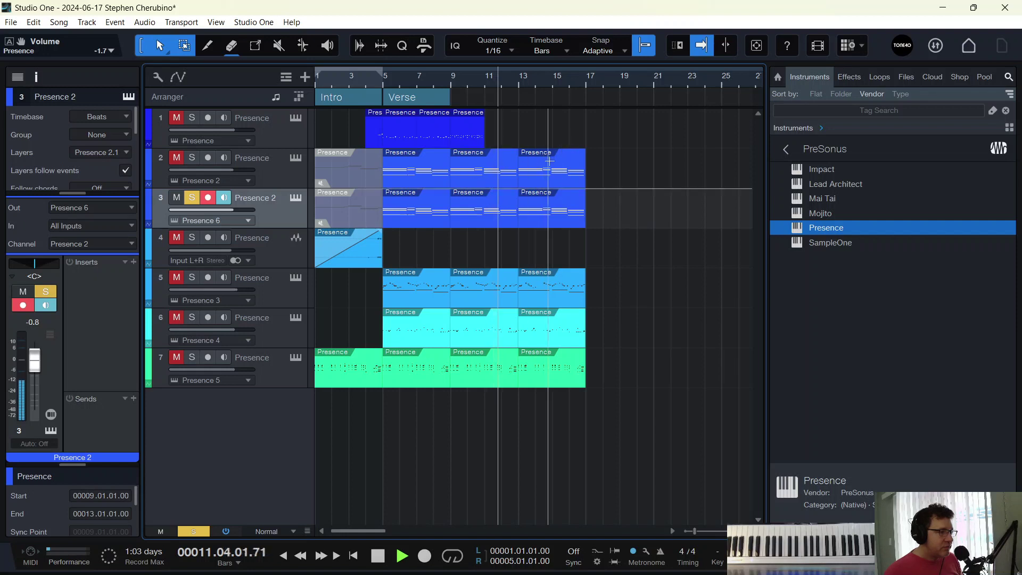
key(space)
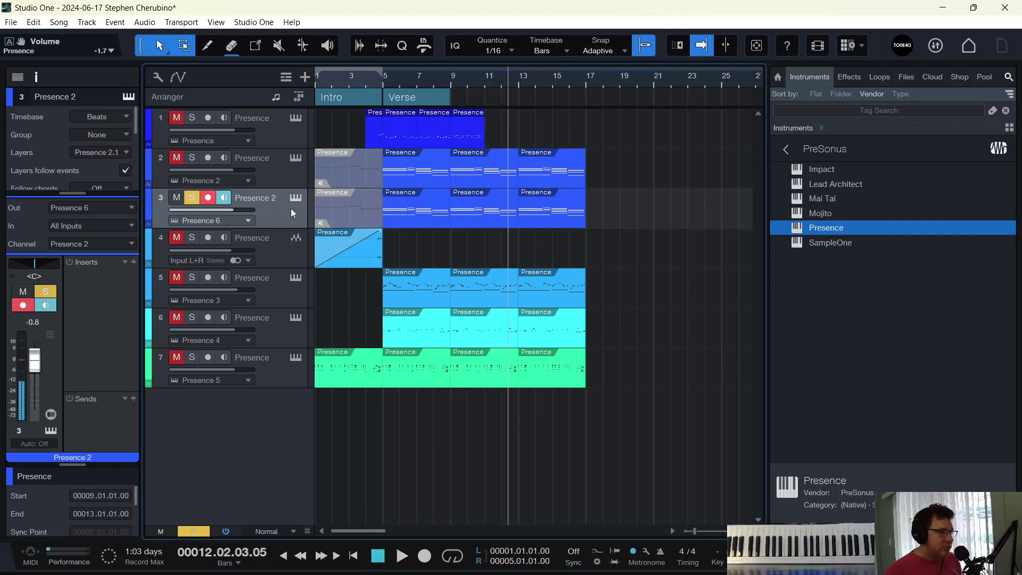
Switch track 3's instrument to the next preset, JP6 Brass, and audition it during playback
click(296, 199)
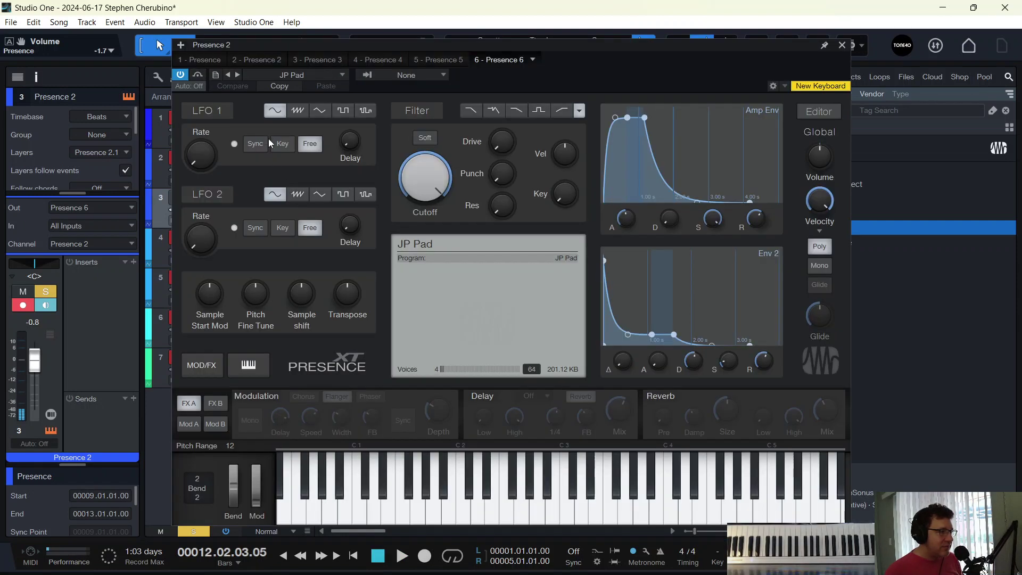
click(237, 76)
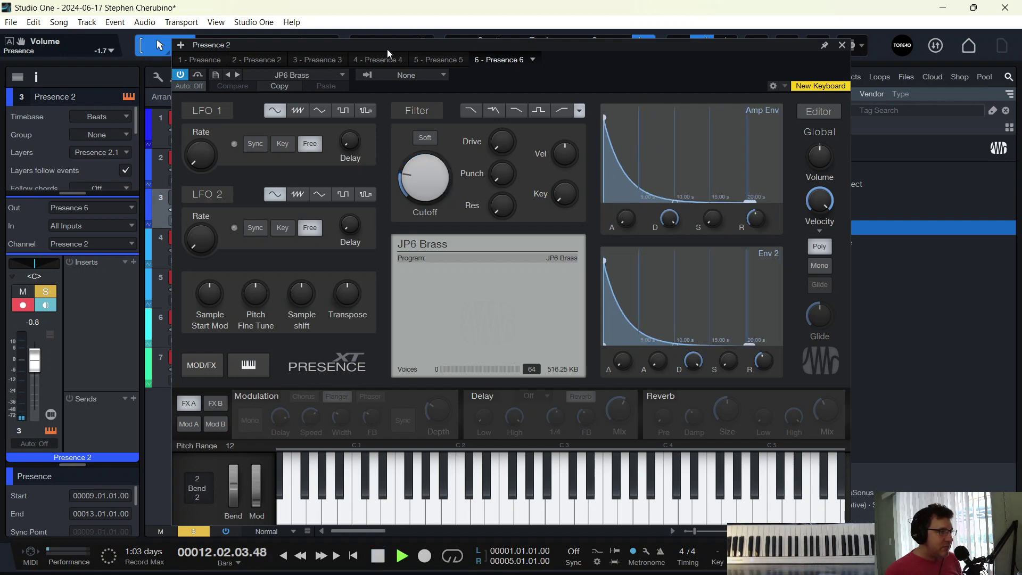
click(843, 46)
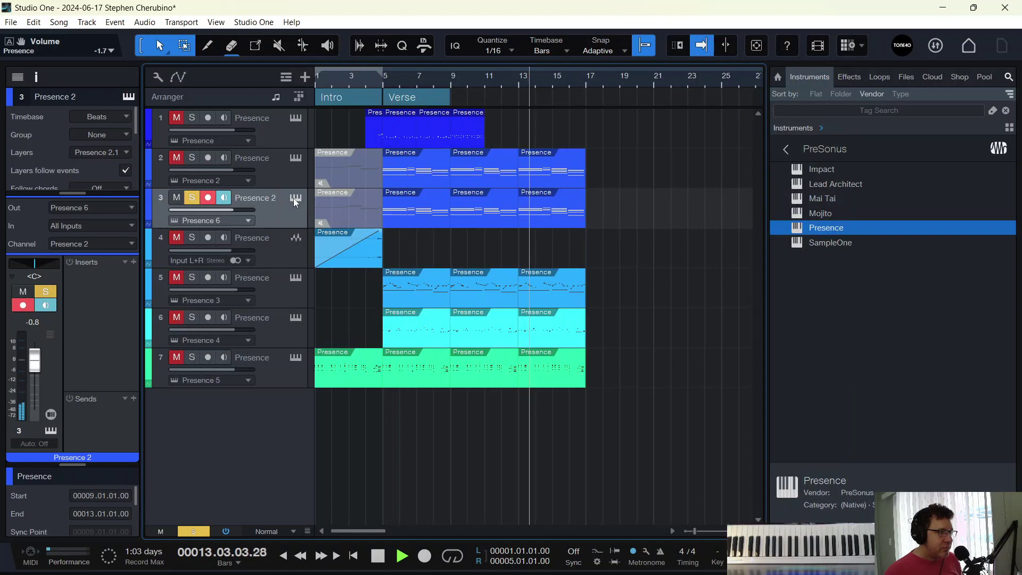
key(space)
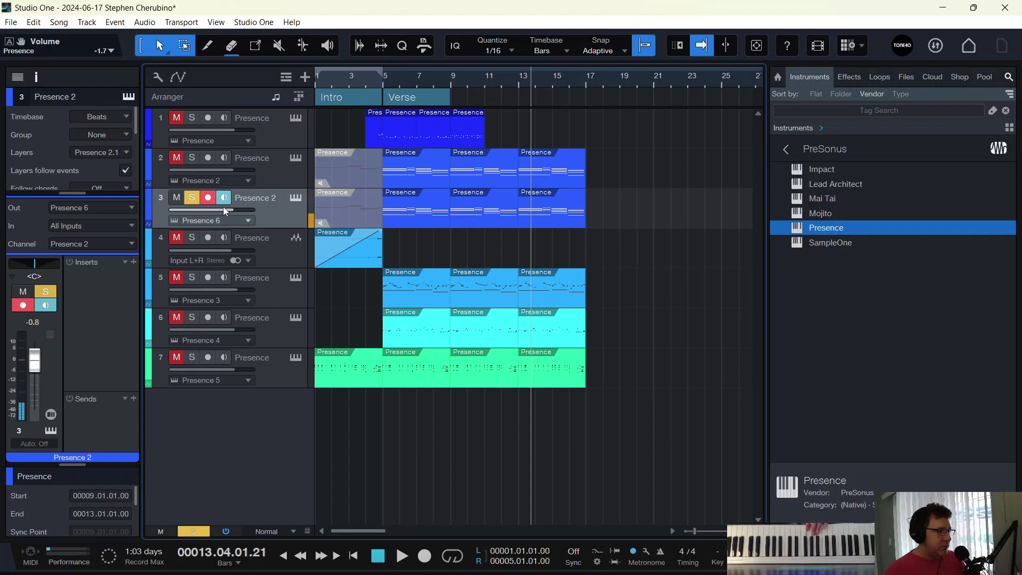
Check both effects pages of track 3's instrument, then advance its preset to Juno
click(296, 199)
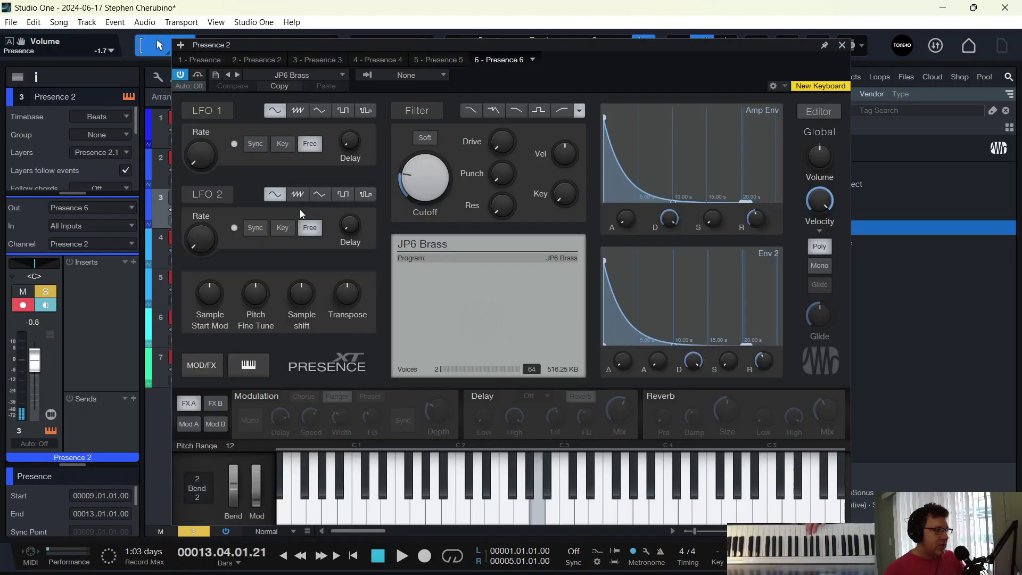
click(215, 404)
click(188, 404)
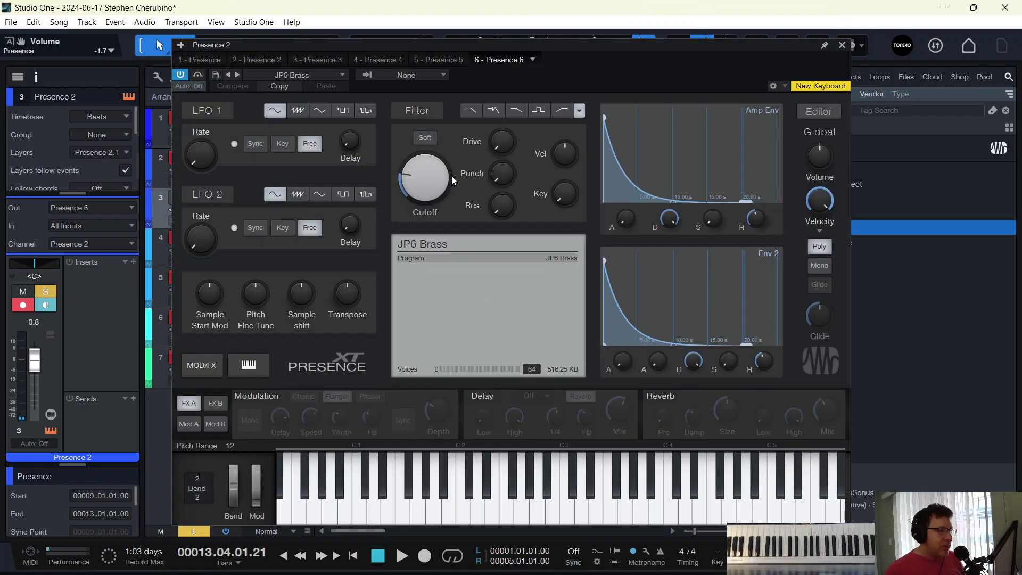
click(238, 76)
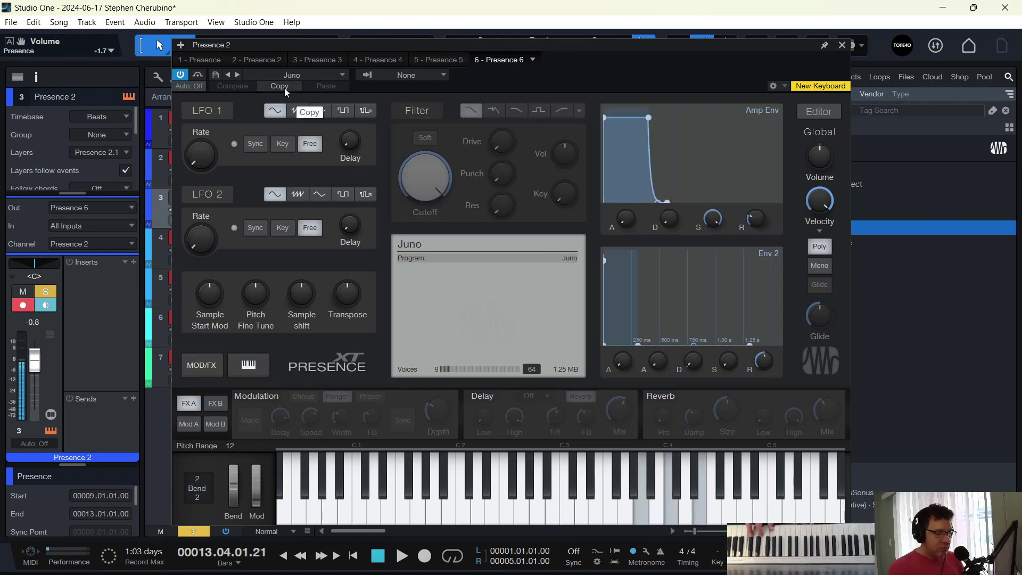
click(842, 46)
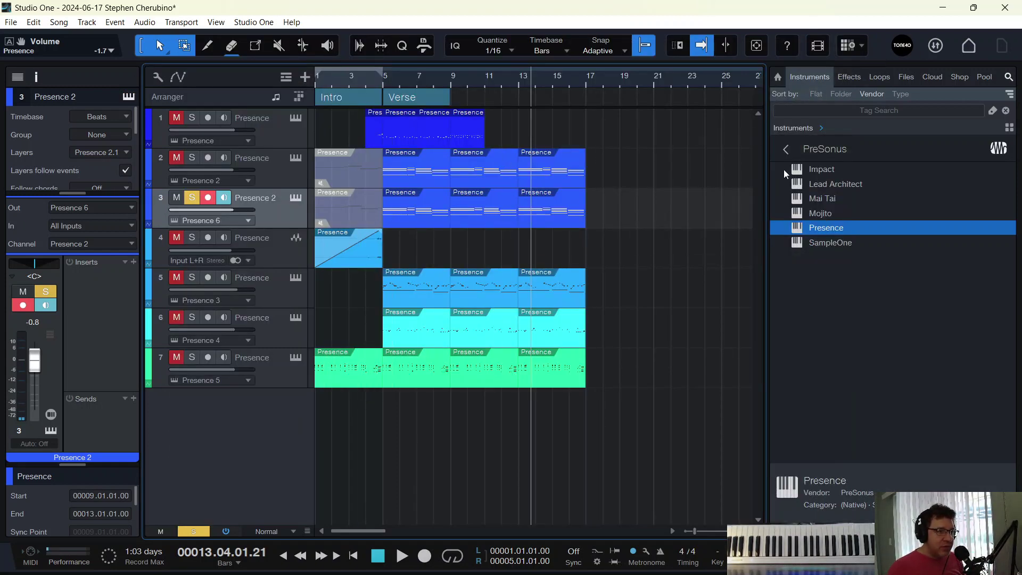
Add the Arpeggiator Note FX to track 3 and move its window clear of the track's clips
click(787, 151)
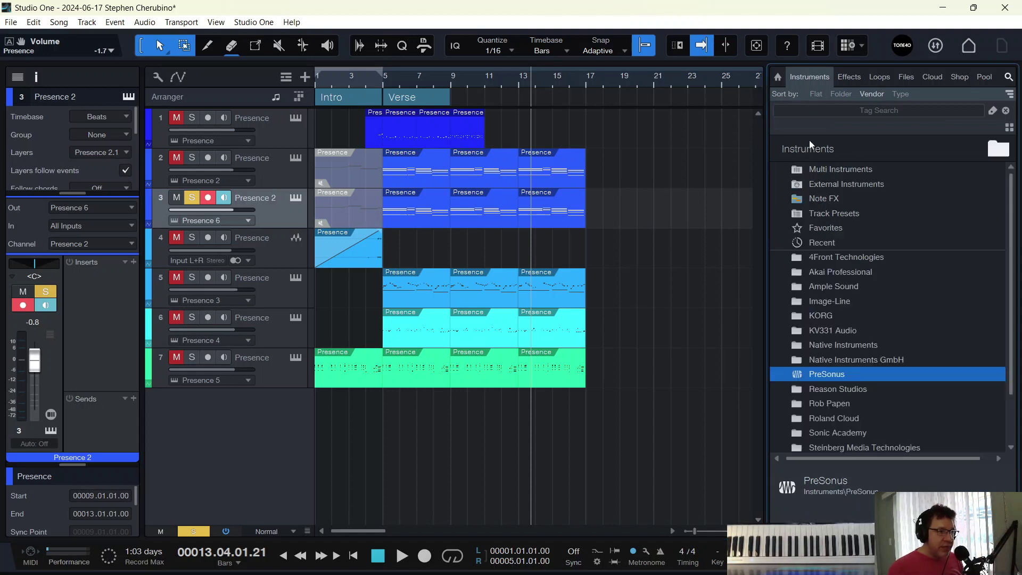
click(812, 199)
double_click(810, 198)
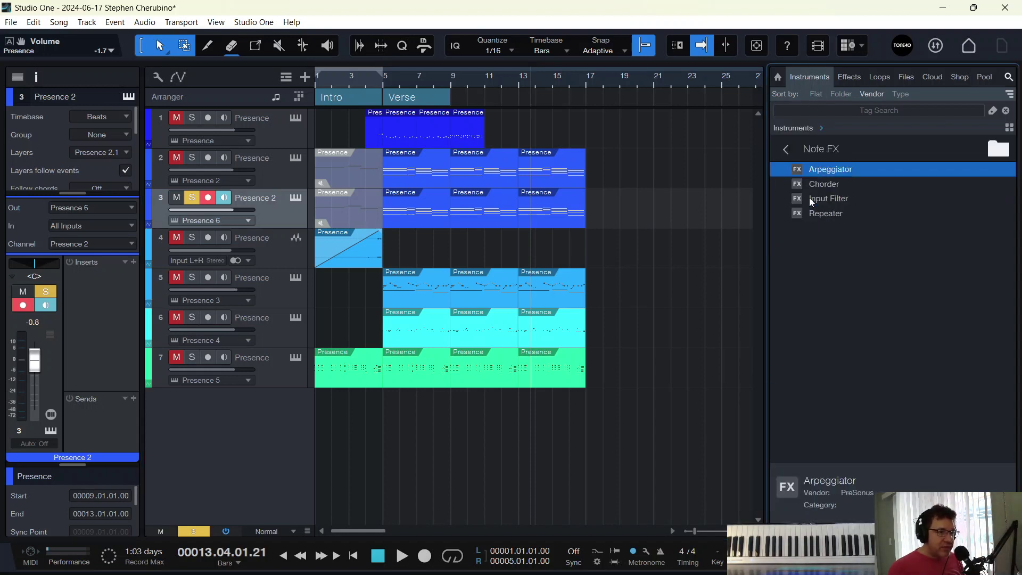
drag(822, 177, 383, 205)
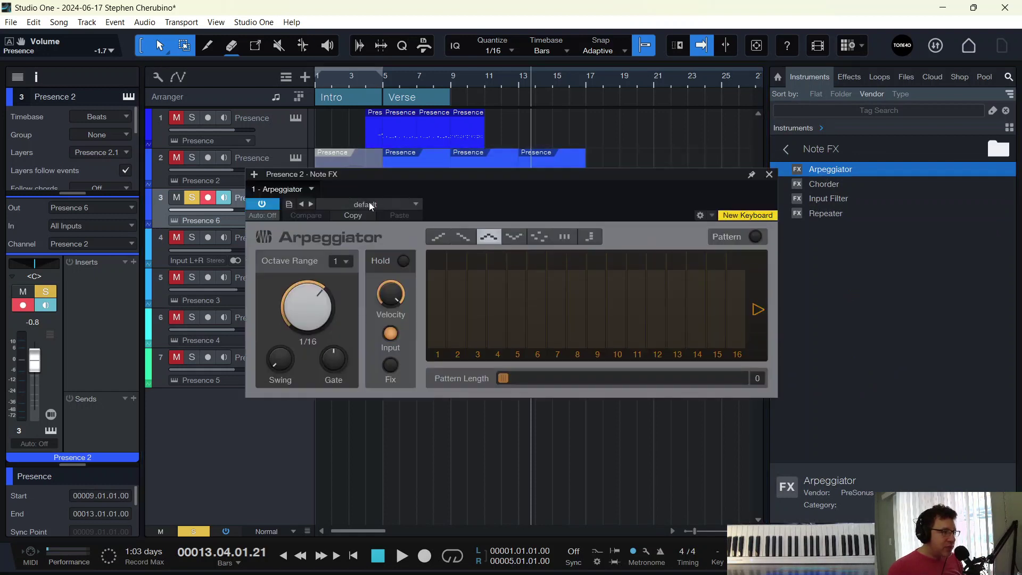
drag(529, 181, 486, 287)
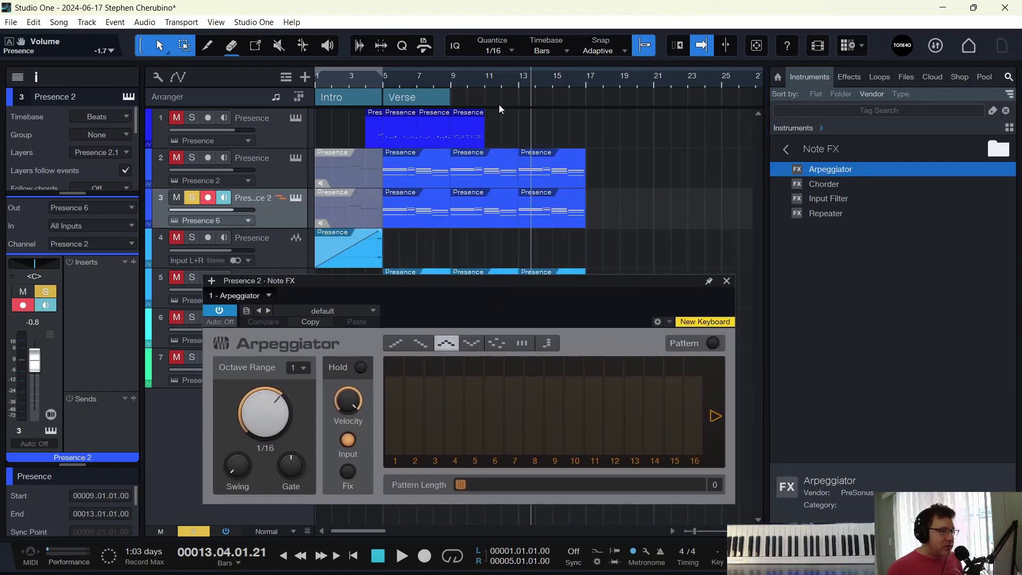
Audition the arpeggiated track from bar 13 and close the Arpeggiator window
click(519, 85)
key(space)
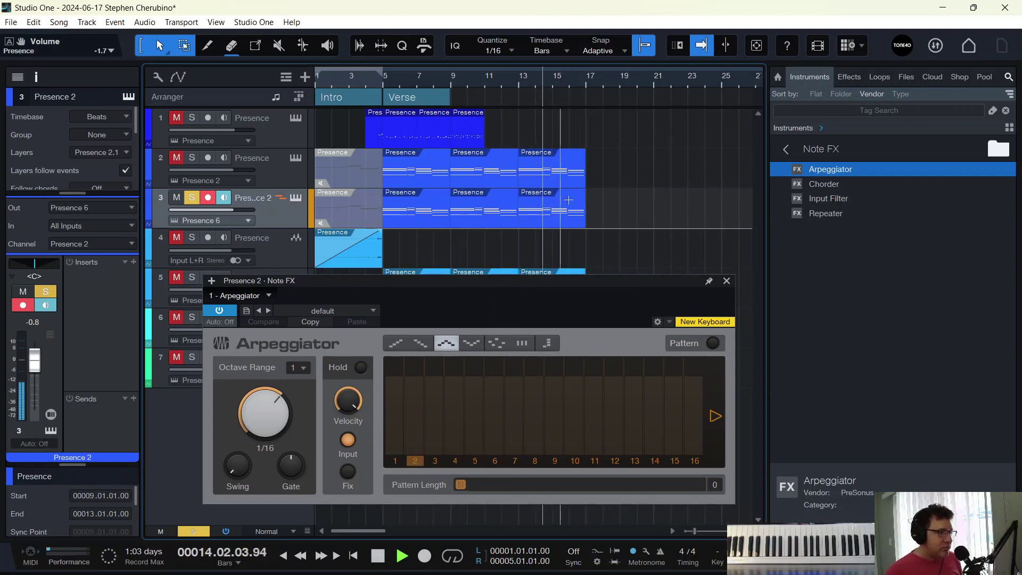
click(726, 282)
key(space)
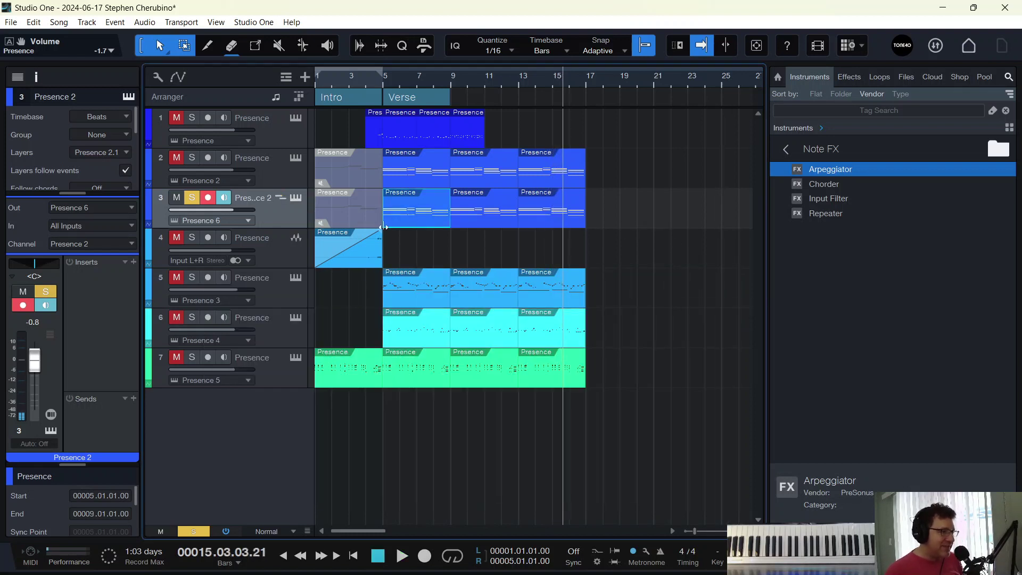
Unmute the intro clip on track 3 and replace it with the chord clip from bar 13
click(368, 226)
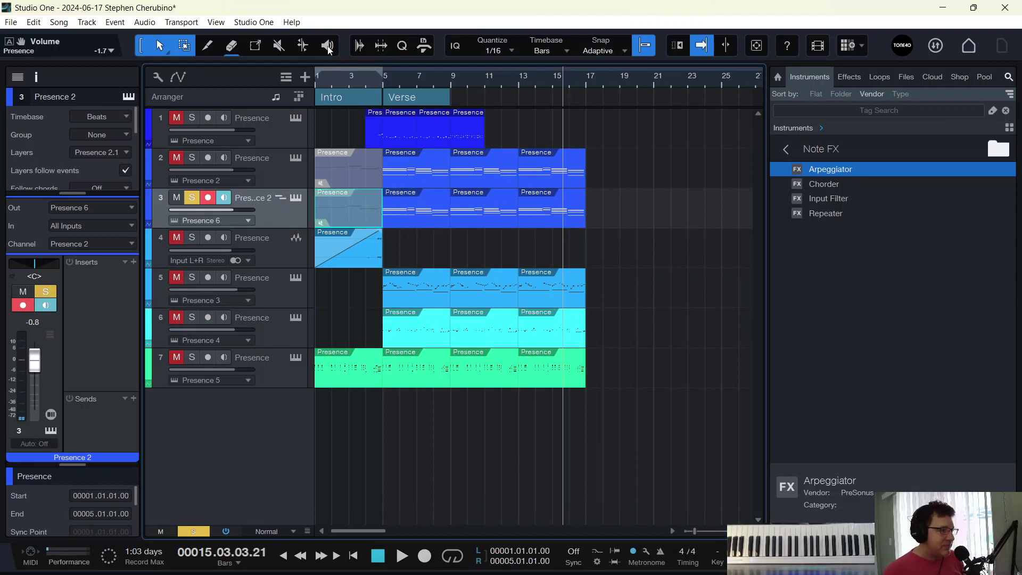
click(328, 49)
click(346, 221)
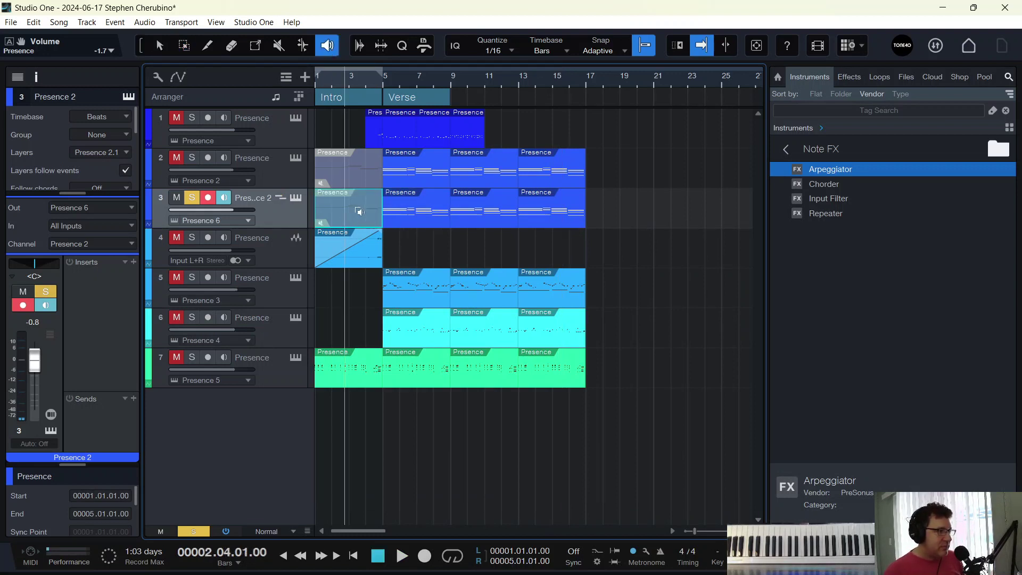
click(352, 220)
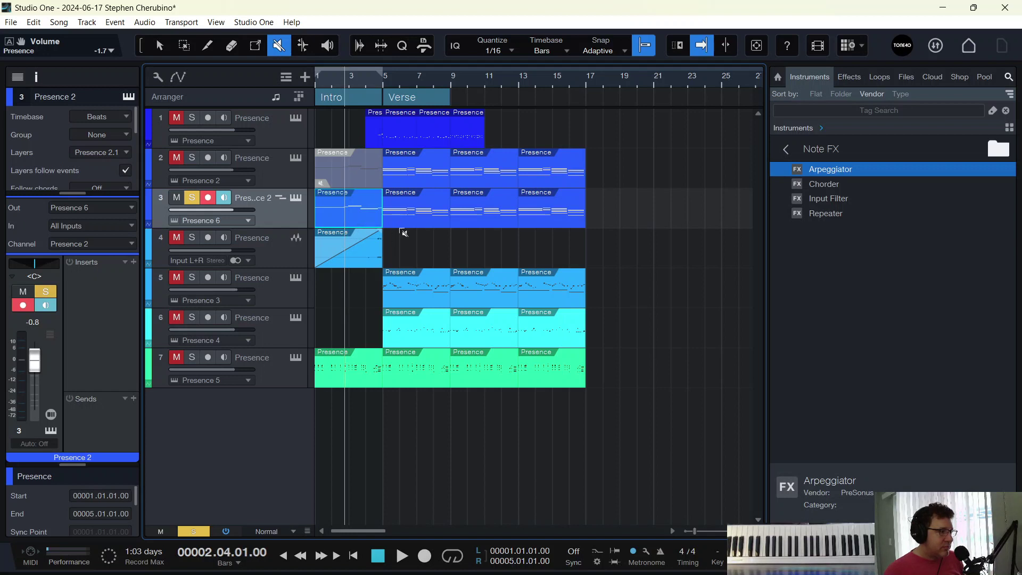
click(162, 43)
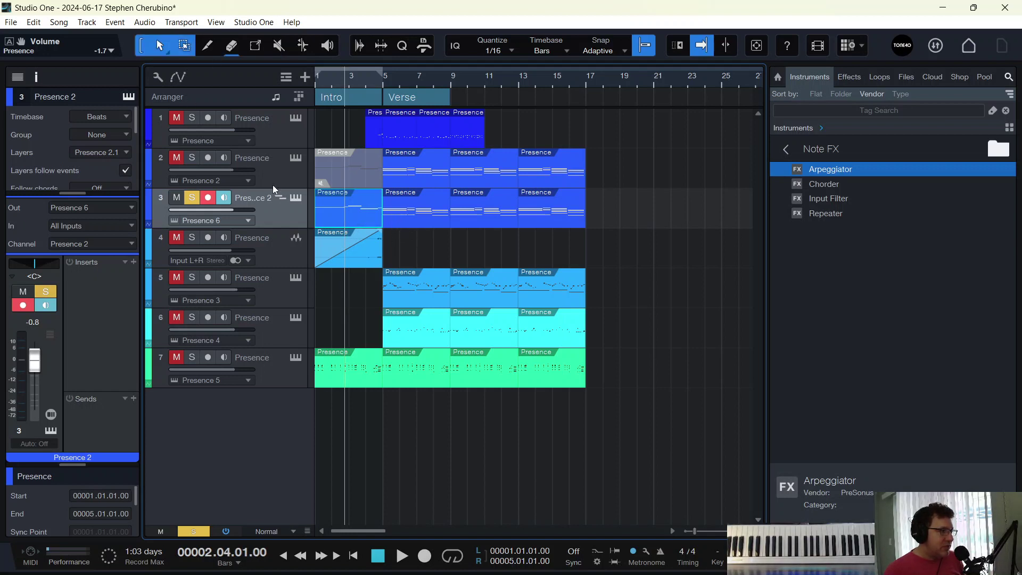
mouse_move(360, 223)
mouse_down()
mouse_move(520, 214)
mouse_move(560, 231)
mouse_move(346, 222)
mouse_up()
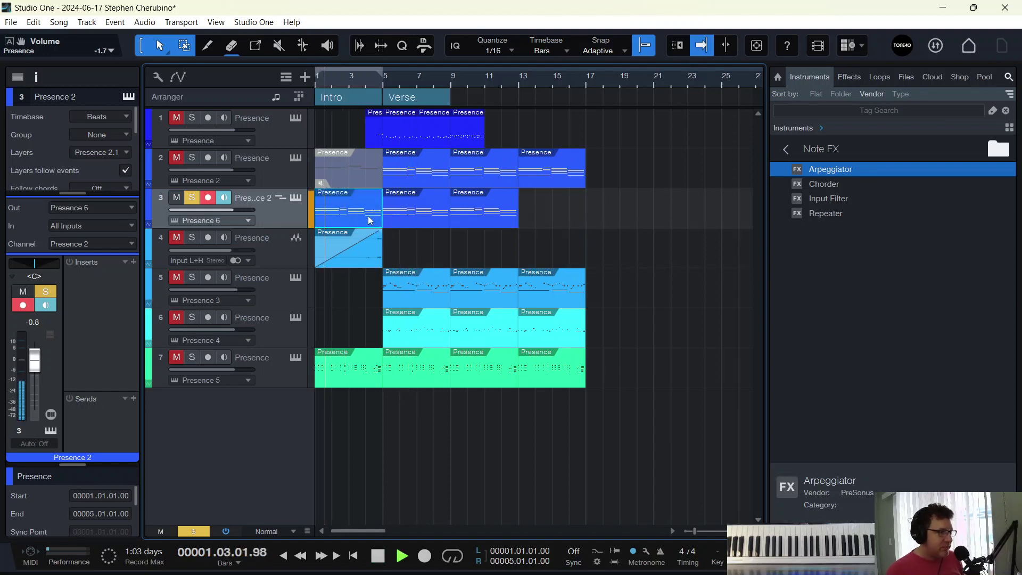
Enable the Reverb and Delay effects in track 3's Juno instrument while listening through the intro
click(296, 198)
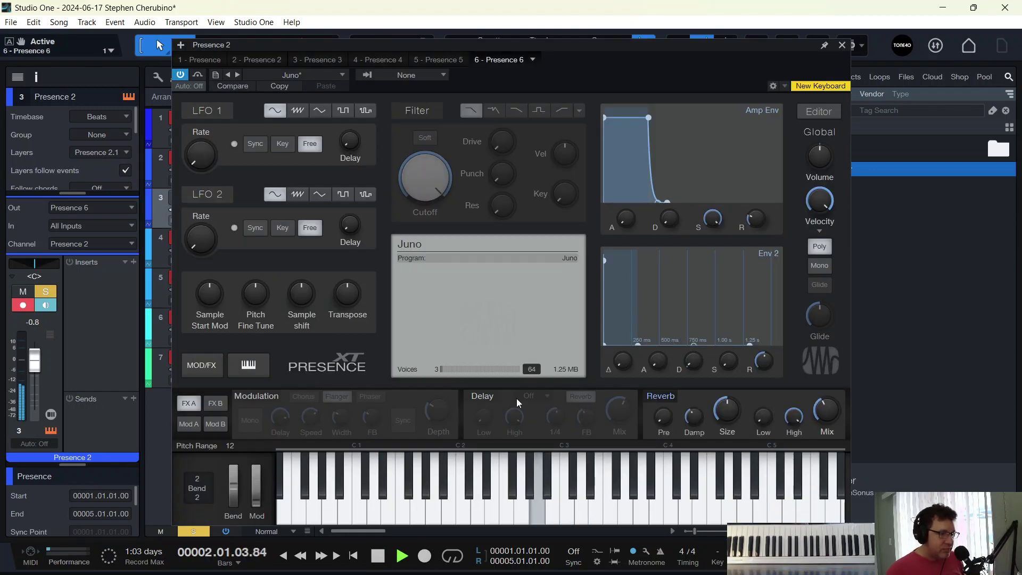
click(481, 397)
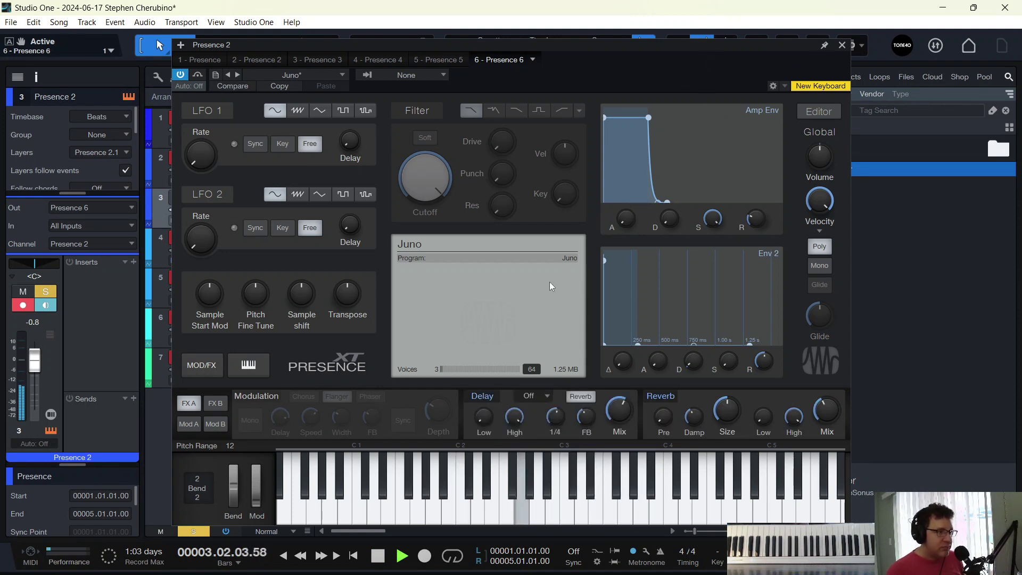
click(842, 45)
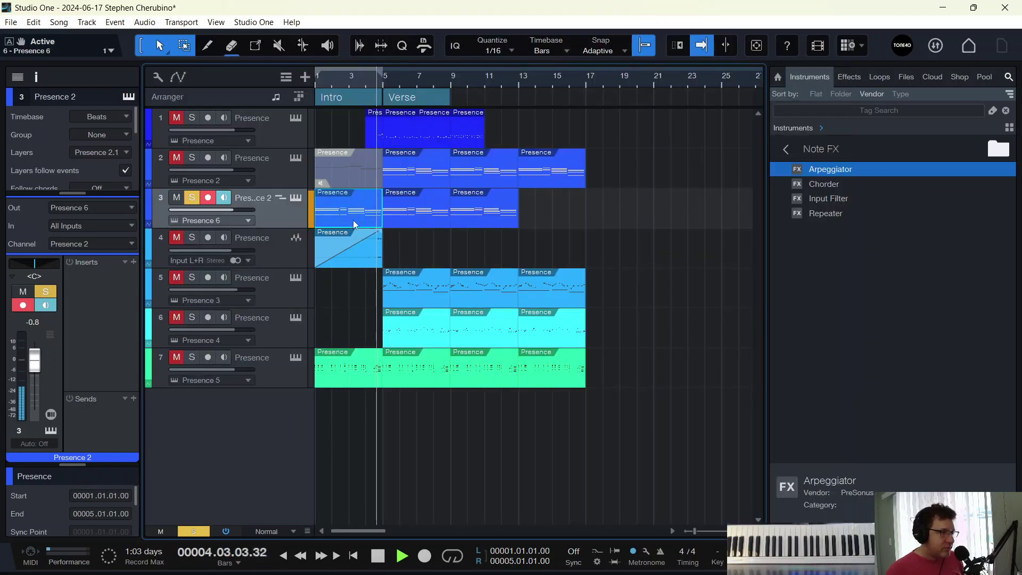
key(space)
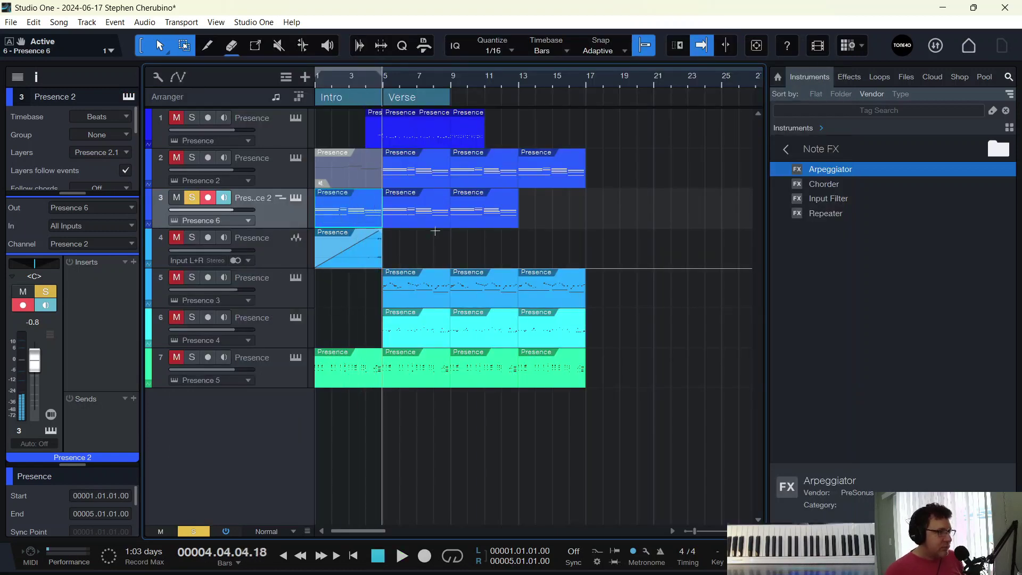
Delete track 3's verse clip at bar 5 and move the bar 9 clip into its place
click(424, 216)
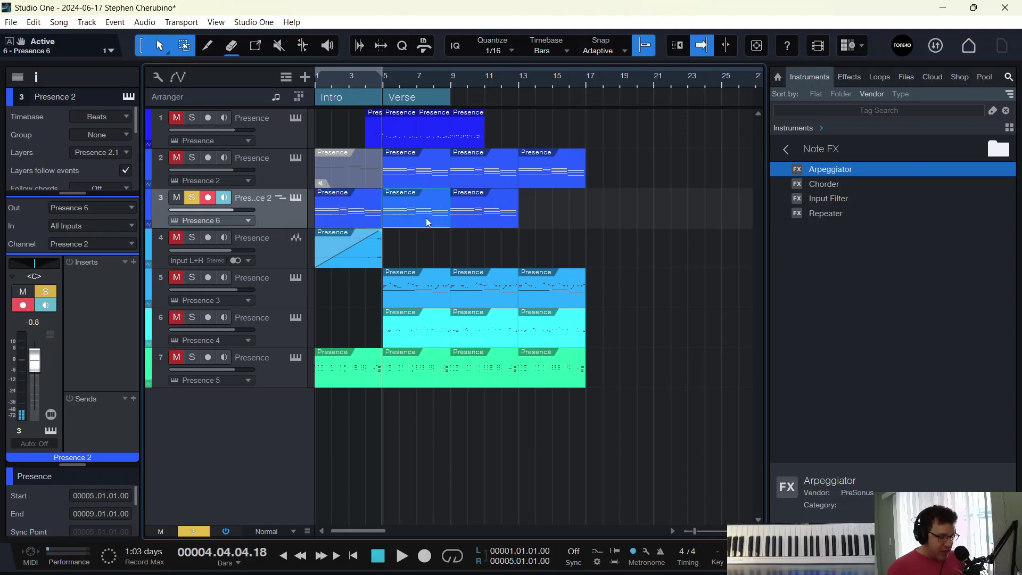
key(Delete)
drag(466, 226, 398, 225)
Raise all notes in track 3's bar 5 clip by two octaves and play it from bar 5
double_click(400, 220)
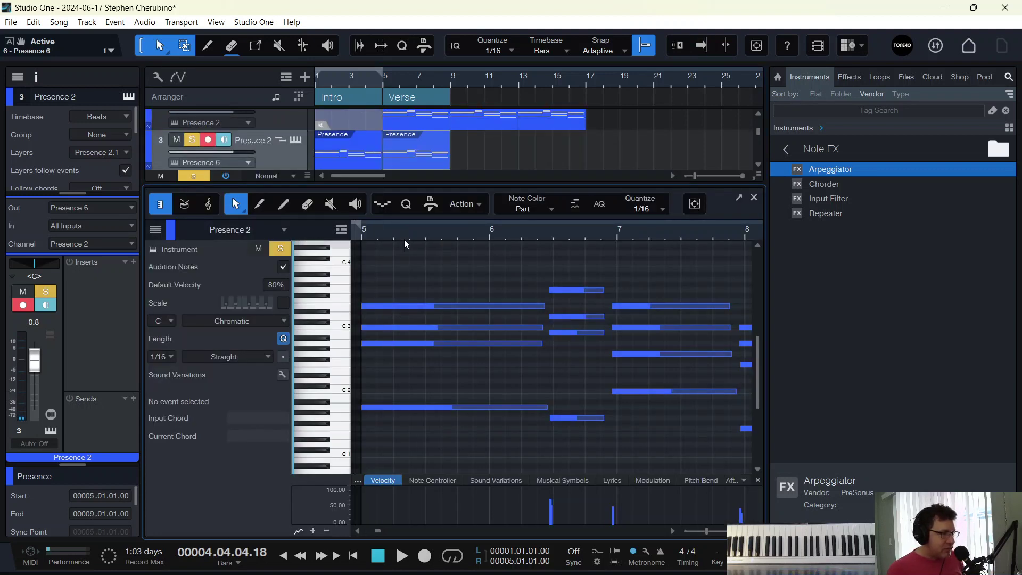
key(w)
drag(618, 431, 413, 264)
drag(420, 408, 440, 187)
click(385, 79)
key(space)
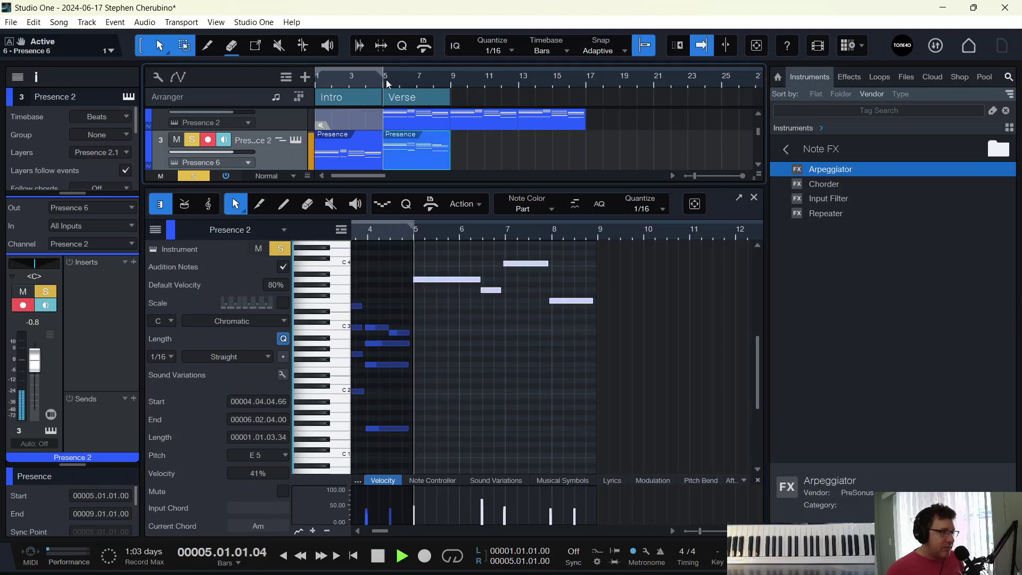
Stop playback, close the note editor and move track 3's verse clip from bar 5 to bar 9
key(space)
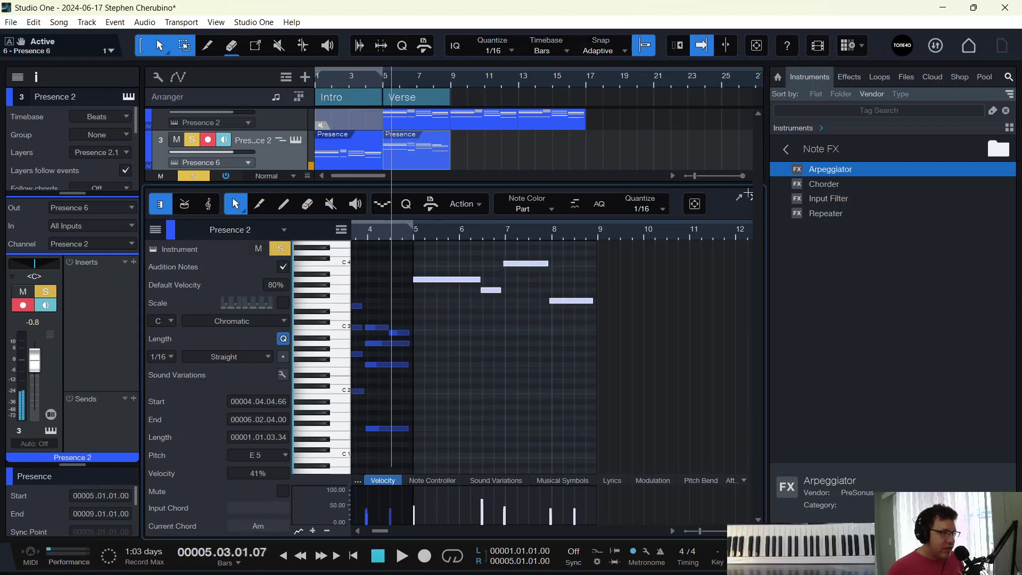
click(754, 197)
drag(411, 220, 476, 213)
Duplicate track 1's bar 9 clip to bar 11 and track 3's bar 9 clip to bar 13
click(469, 144)
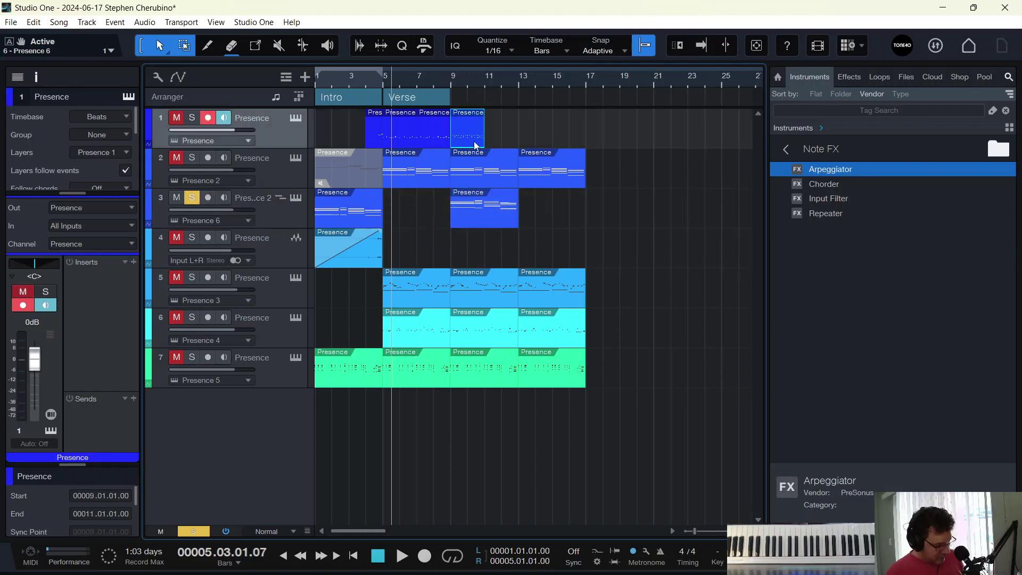
key(d)
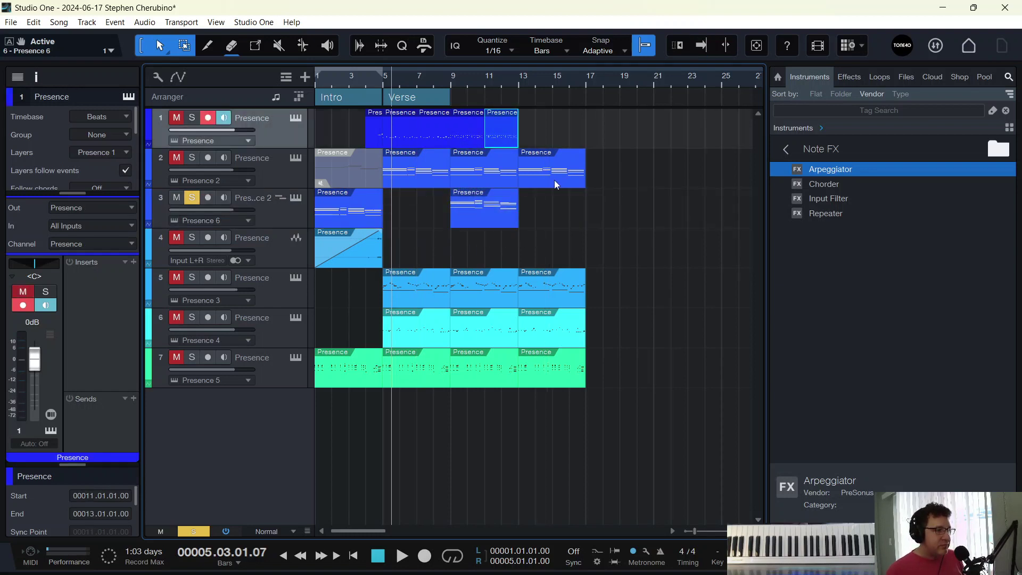
drag(554, 185, 556, 210)
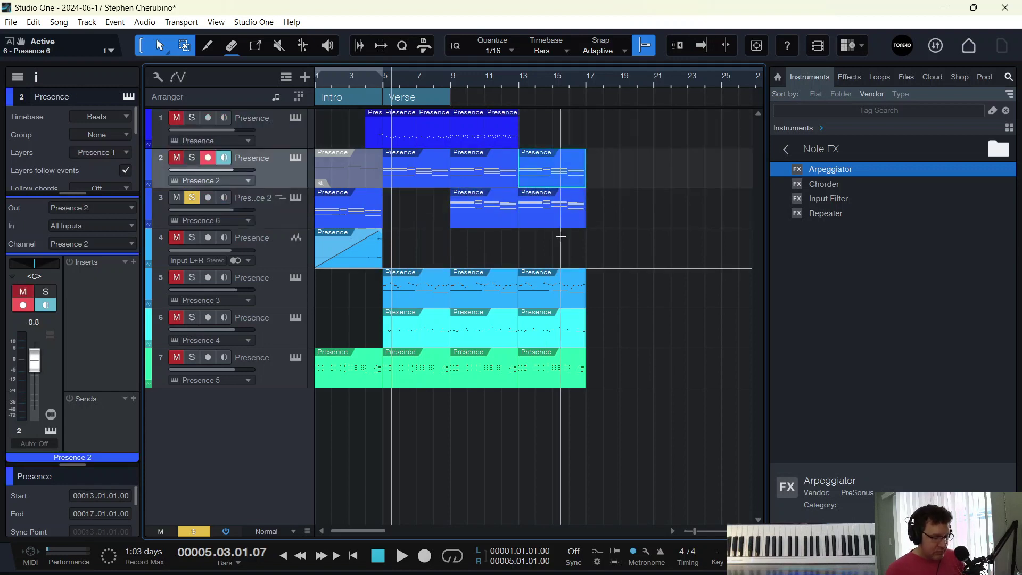
Delete the clips starting at bar 13 on tracks 2, 5 and 7
key(Delete)
click(544, 309)
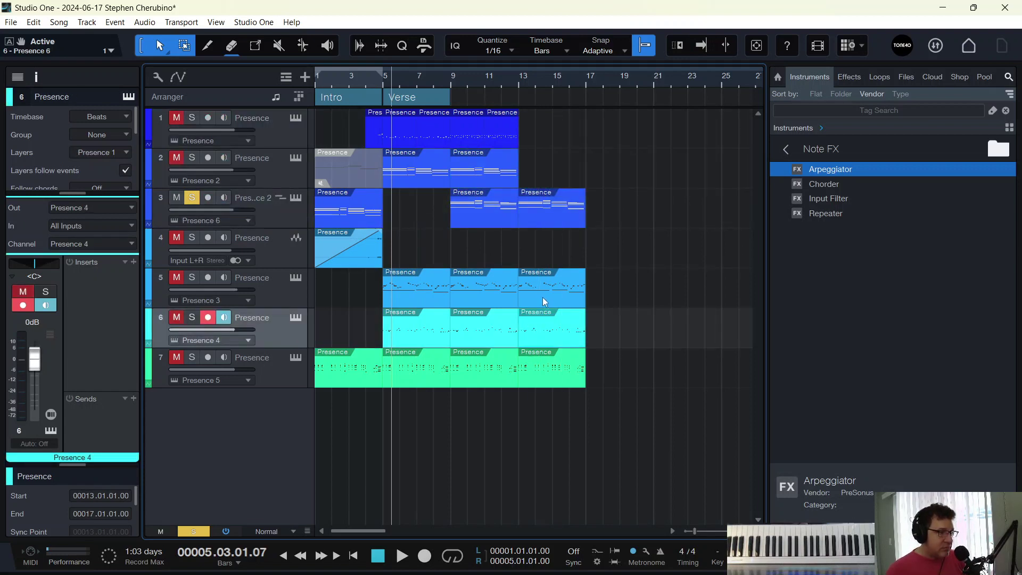
click(542, 299)
key(Delete)
click(555, 363)
key(Delete)
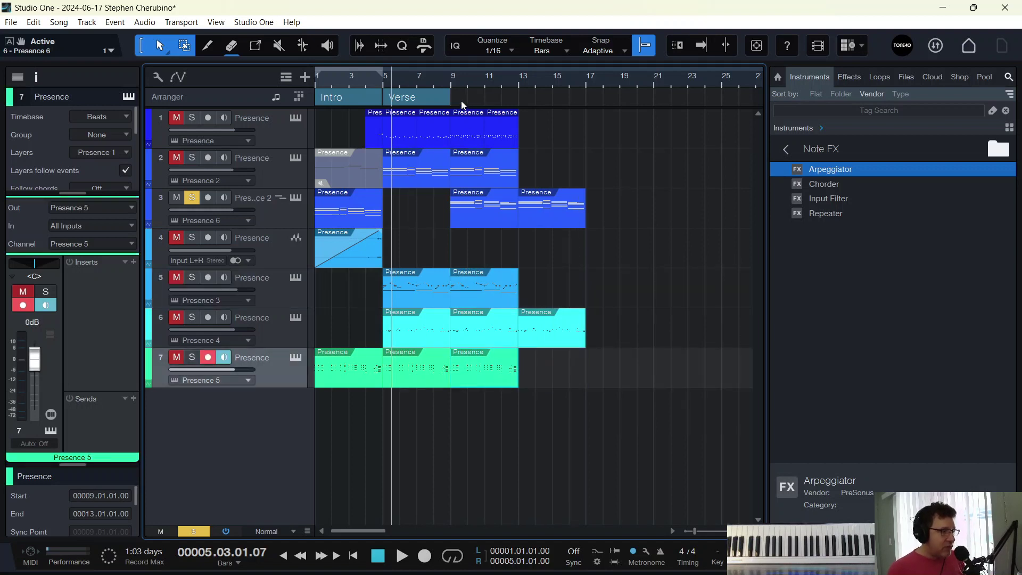
Turn off solo on track 3 and play the full arrangement from the beginning
key(Home)
key(f)
key(space)
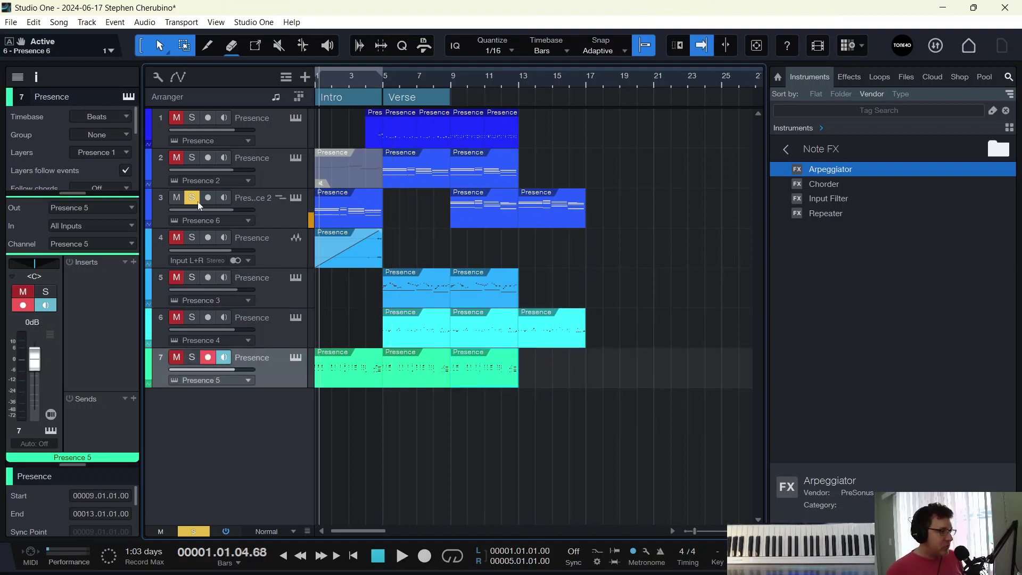
click(192, 197)
key(space)
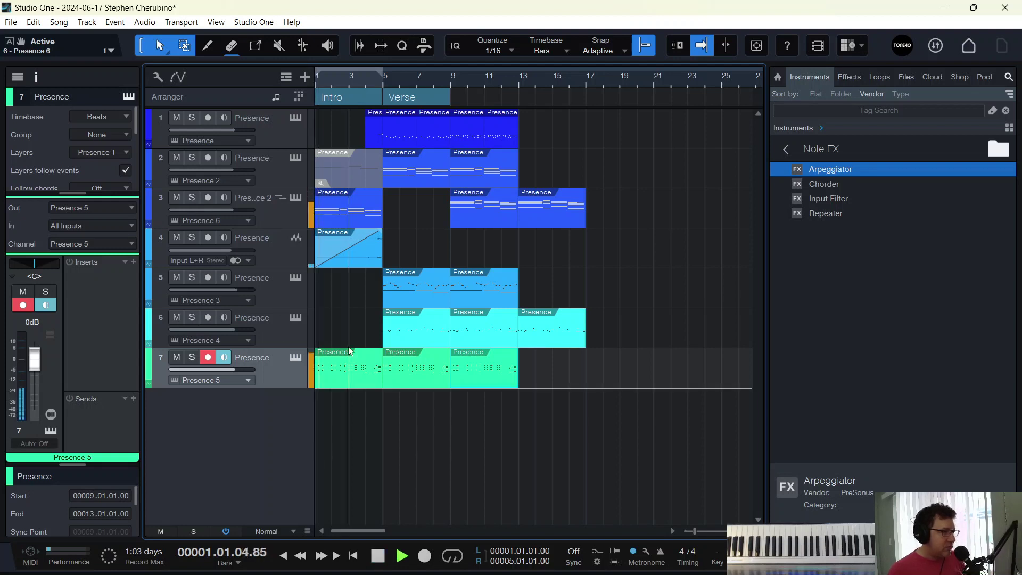
key(space)
Show the Master Gain automation of track 3's Juno instrument in the arrangement
click(347, 222)
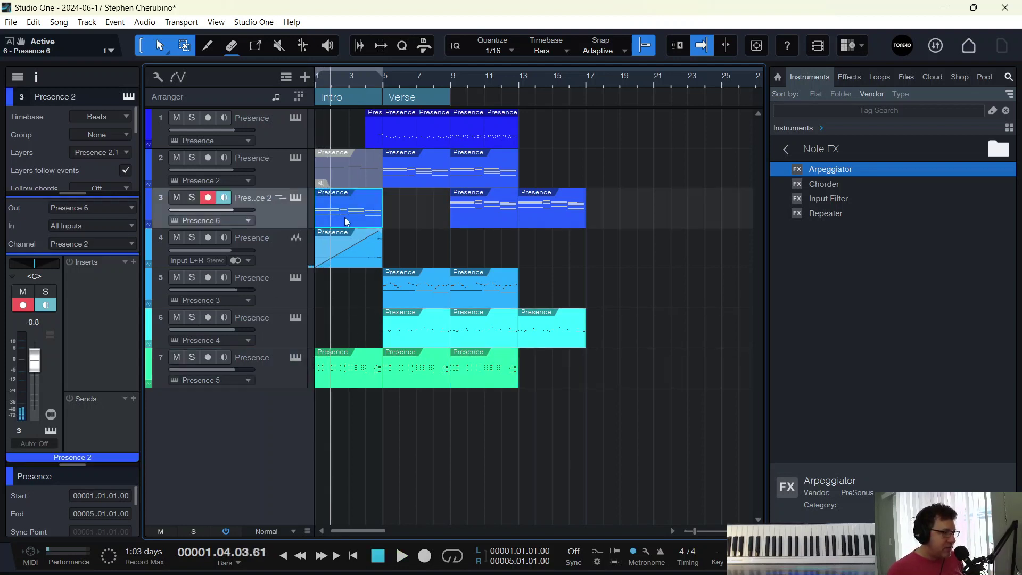
right_click(345, 220)
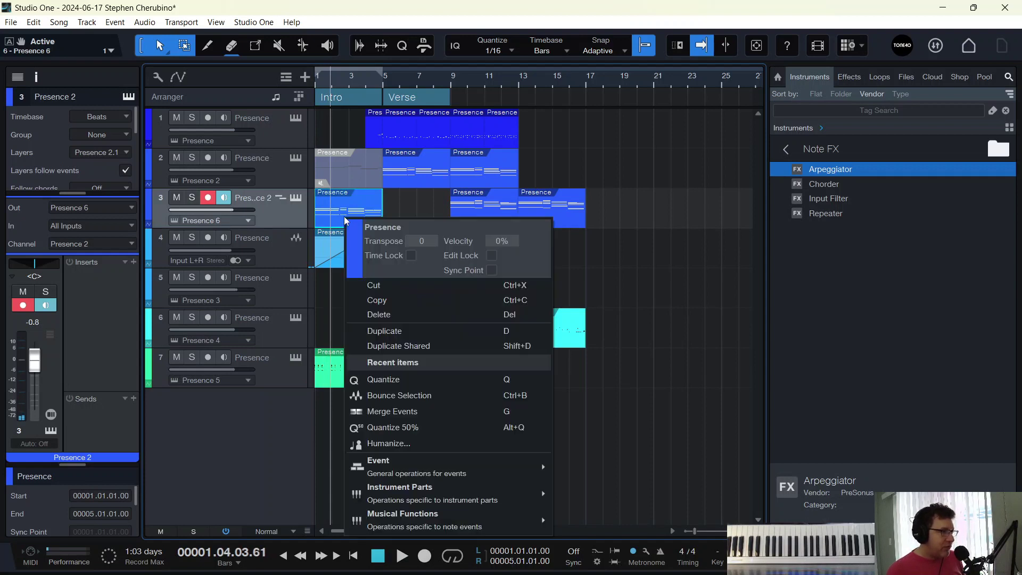
click(285, 212)
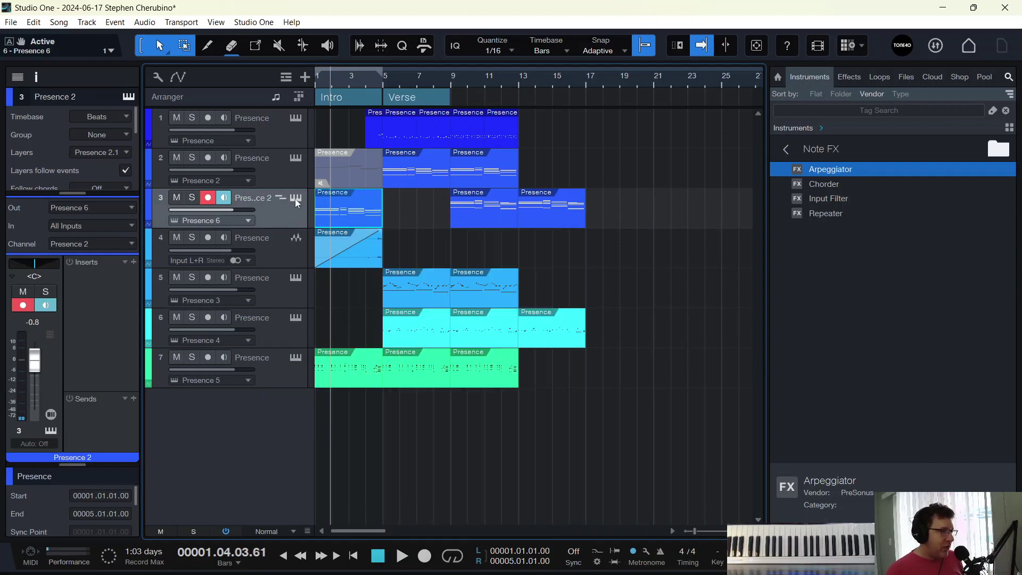
click(296, 202)
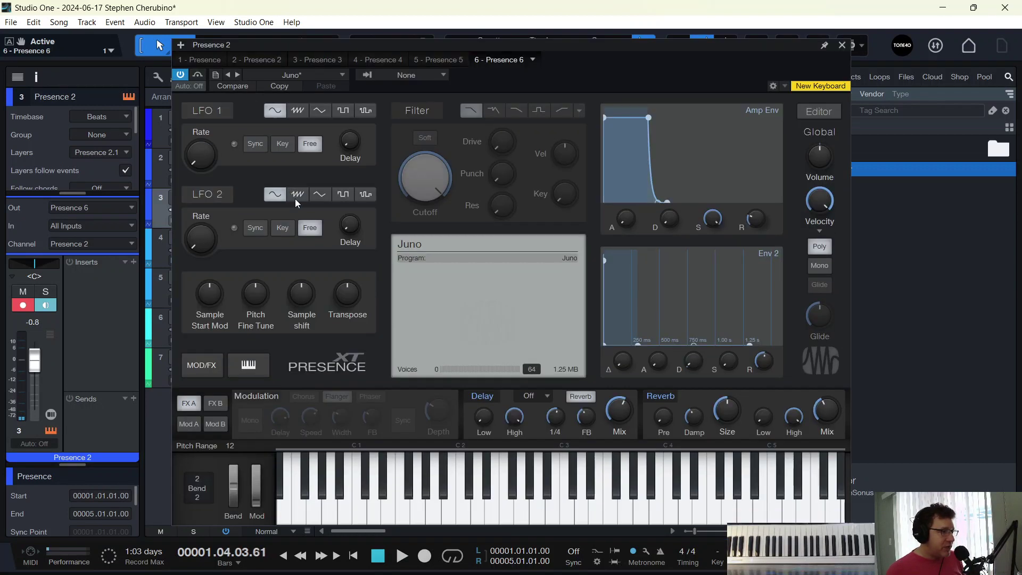
right_click(820, 146)
click(673, 193)
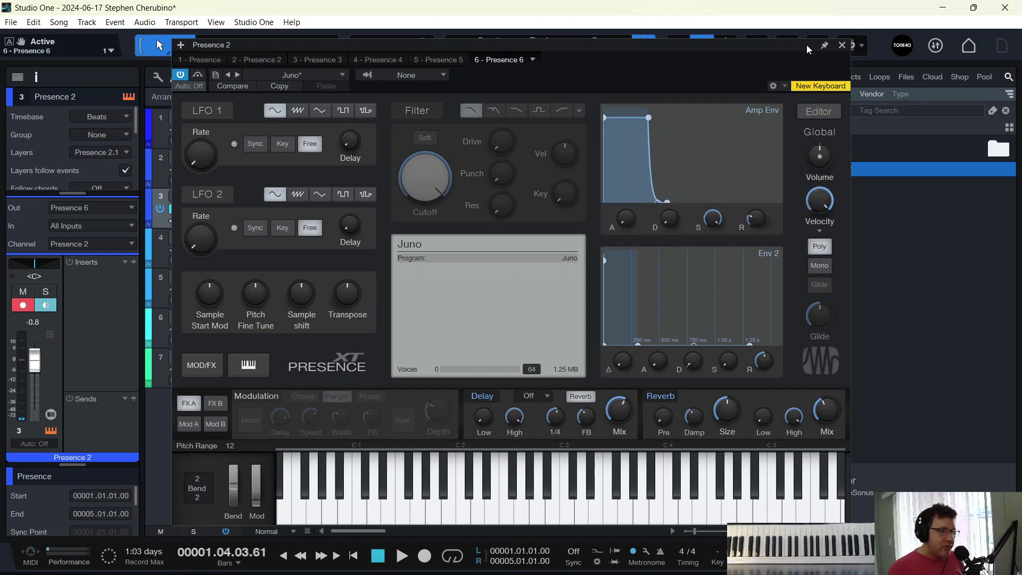
click(842, 46)
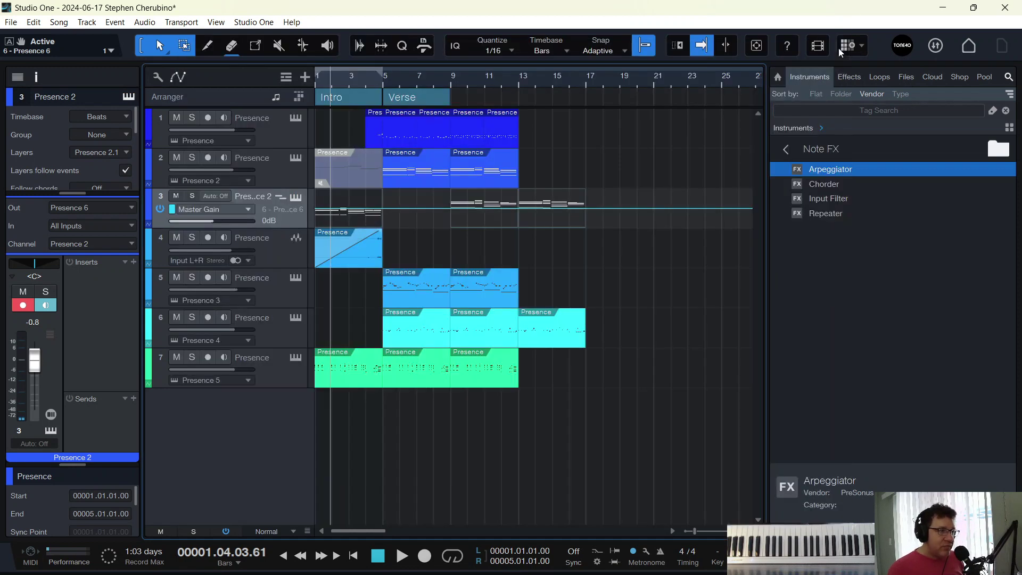
Draw a Master Gain fade-in on track 3 from bar 1 up to 0 dB at bar 5 and play the intro
click(382, 209)
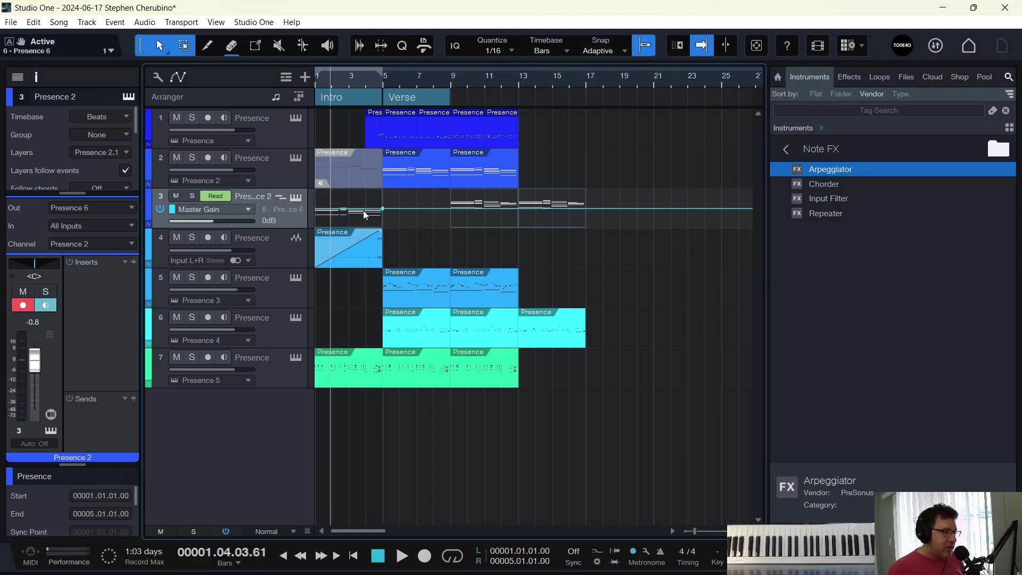
drag(365, 214, 349, 216)
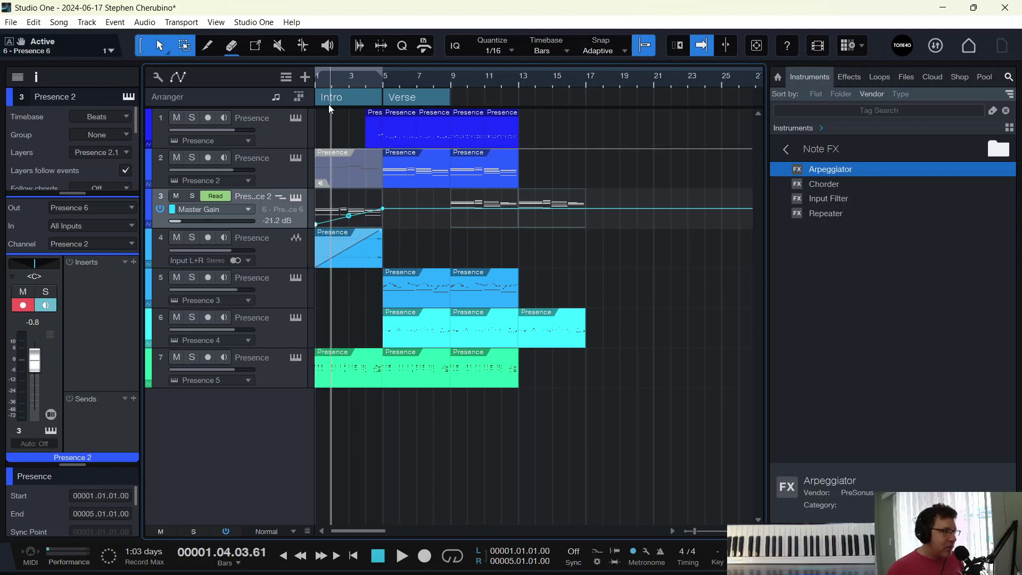
key(Return)
key(space)
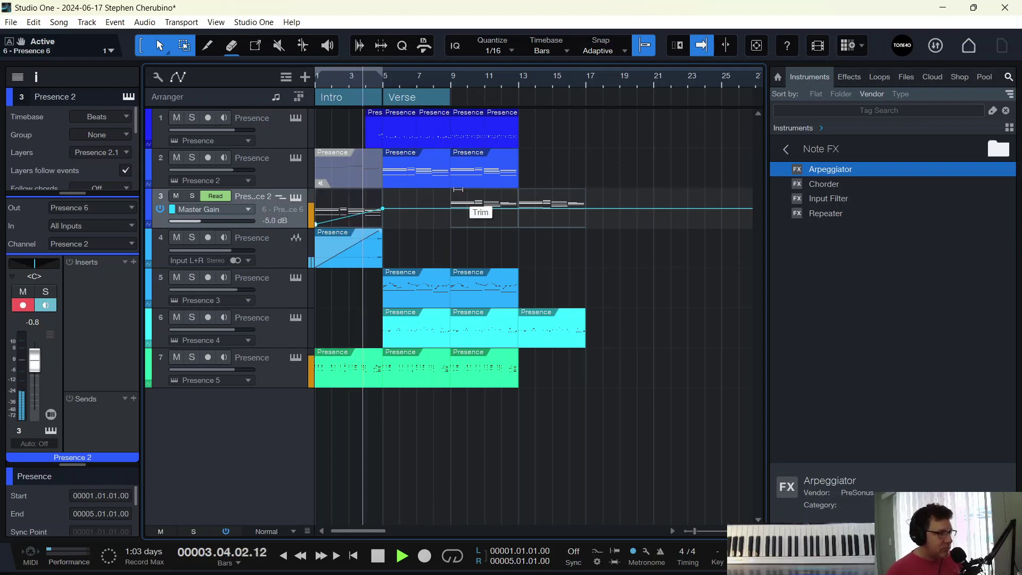
key(space)
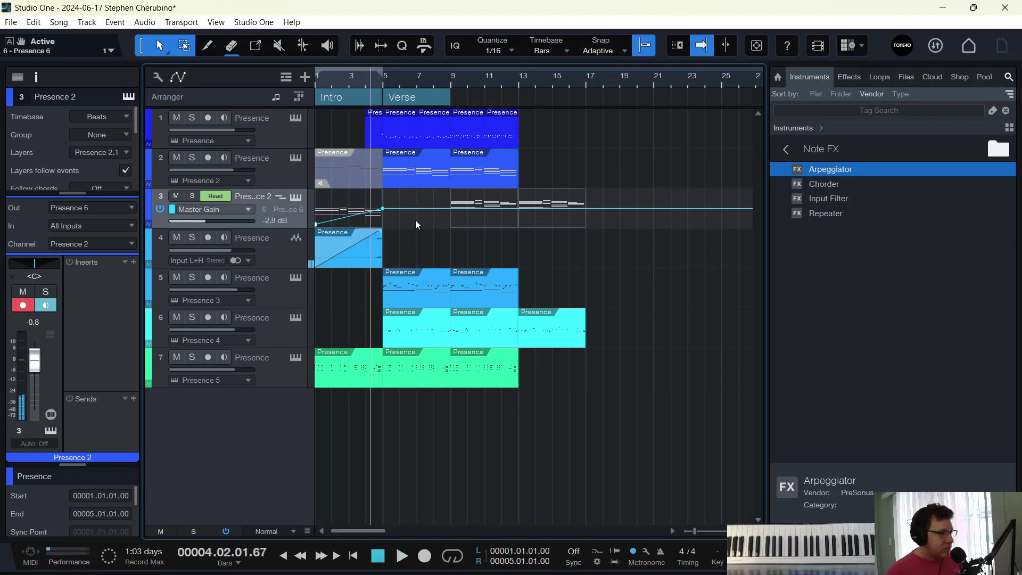
Hide the automation display so the tracks show their clips again
click(348, 216)
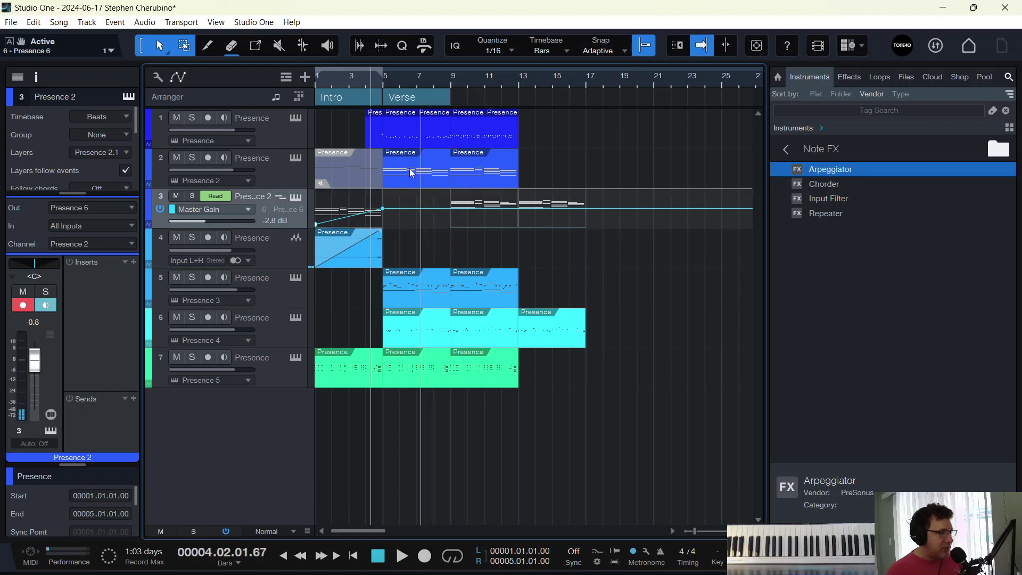
click(177, 76)
click(348, 215)
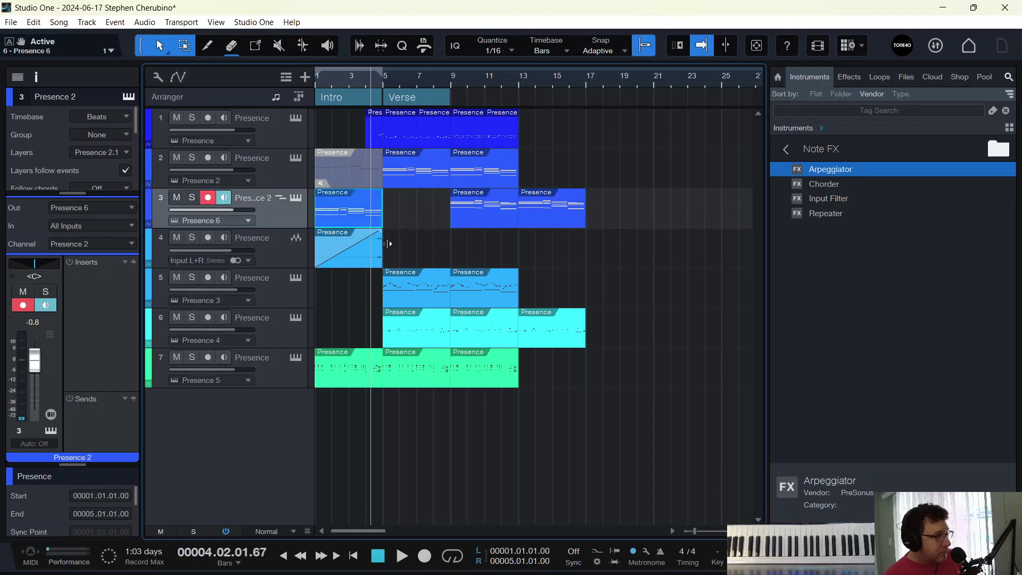
Play the arrangement from the beginning and listen through the intro into the verse
click(568, 224)
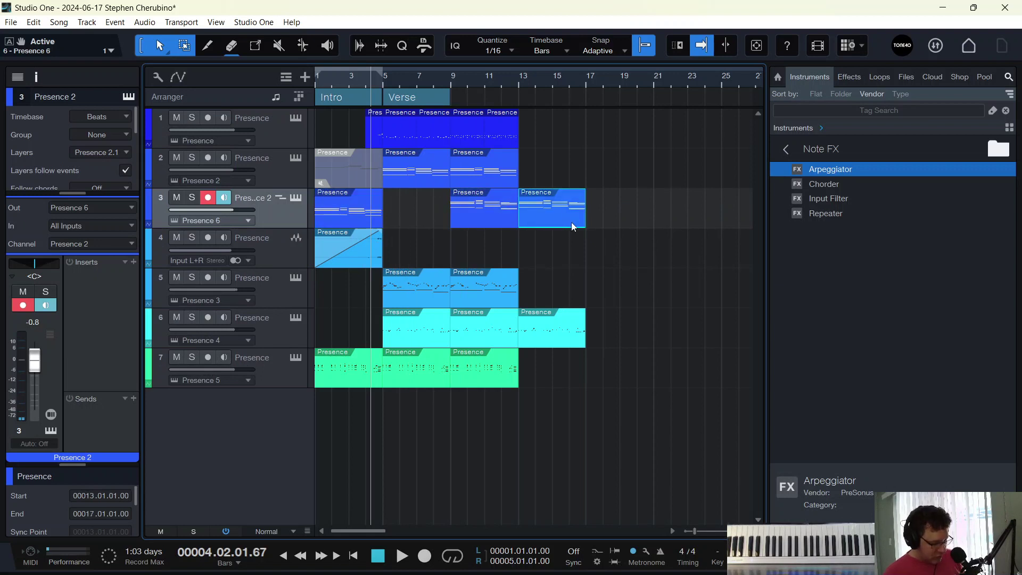
key(Home)
key(space)
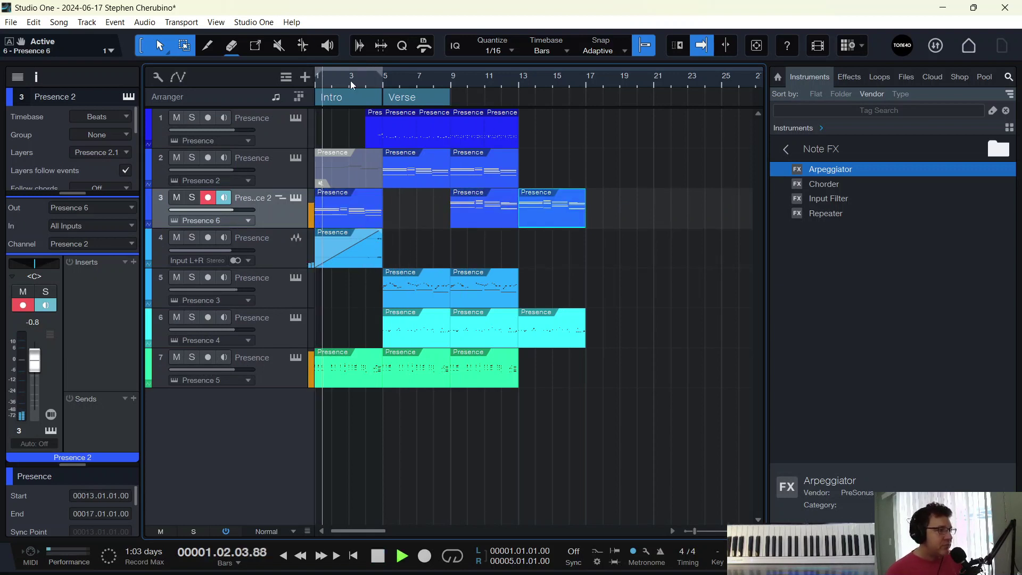
key(e)
scroll(378, 102, down, 1)
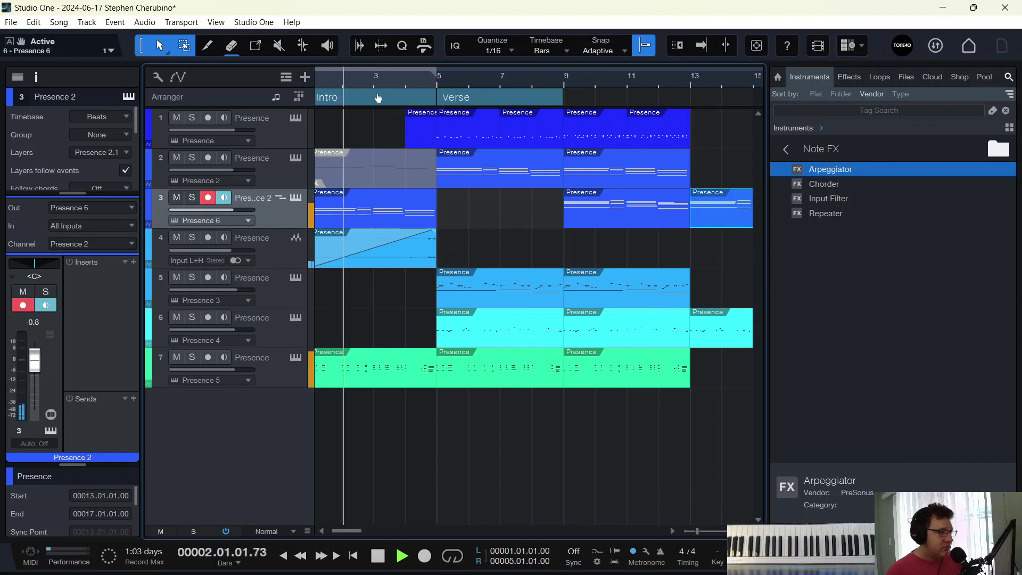
scroll(375, 95, down, 2)
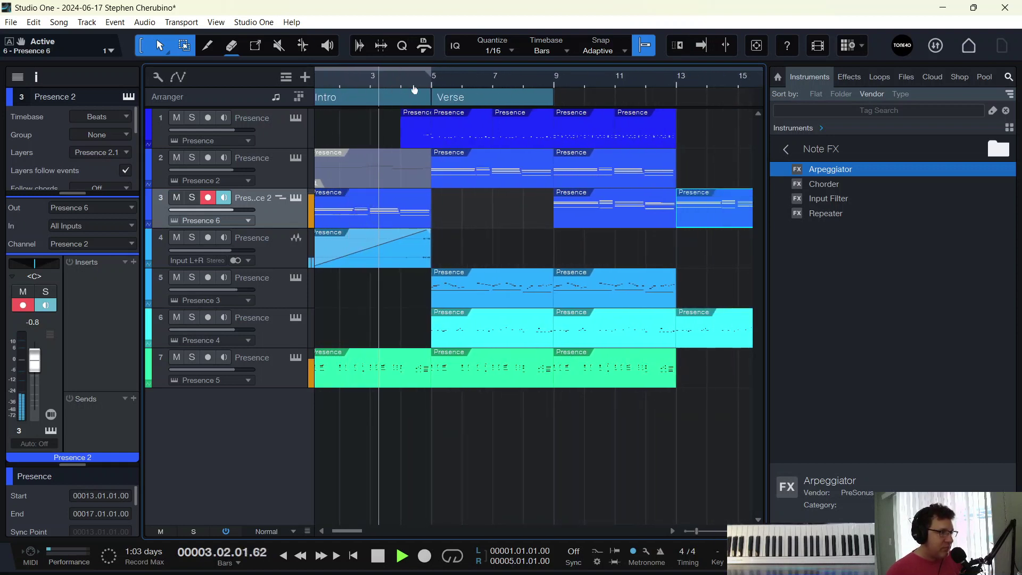
scroll(408, 79, up, 2)
scroll(474, 75, down, 3)
scroll(464, 67, down, 1)
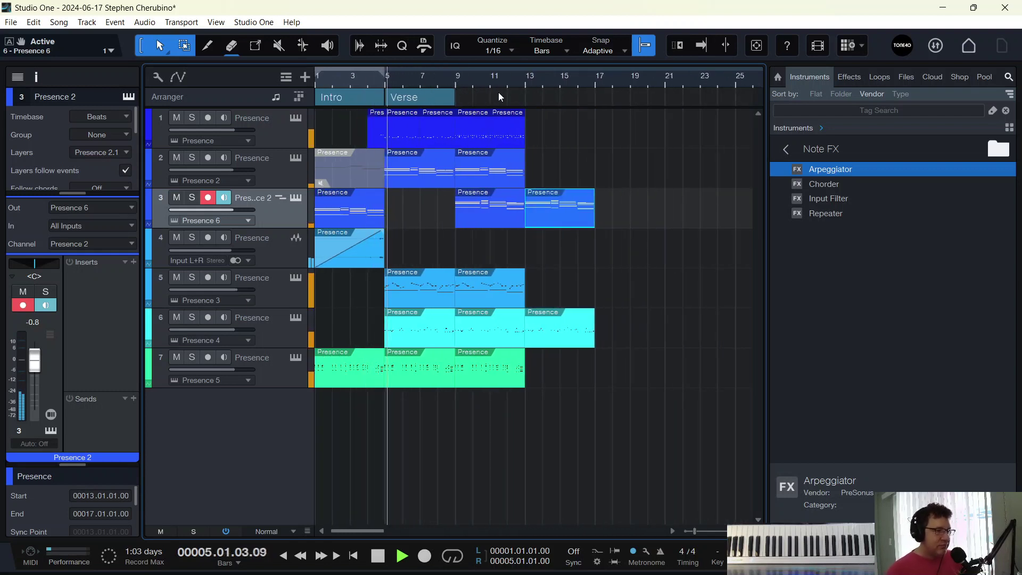
Add a Chorus arranger section over bars 9 to 13 and a Bridge section over bars 13 to 17, and restart playback at bar 5
drag(468, 96, 573, 98)
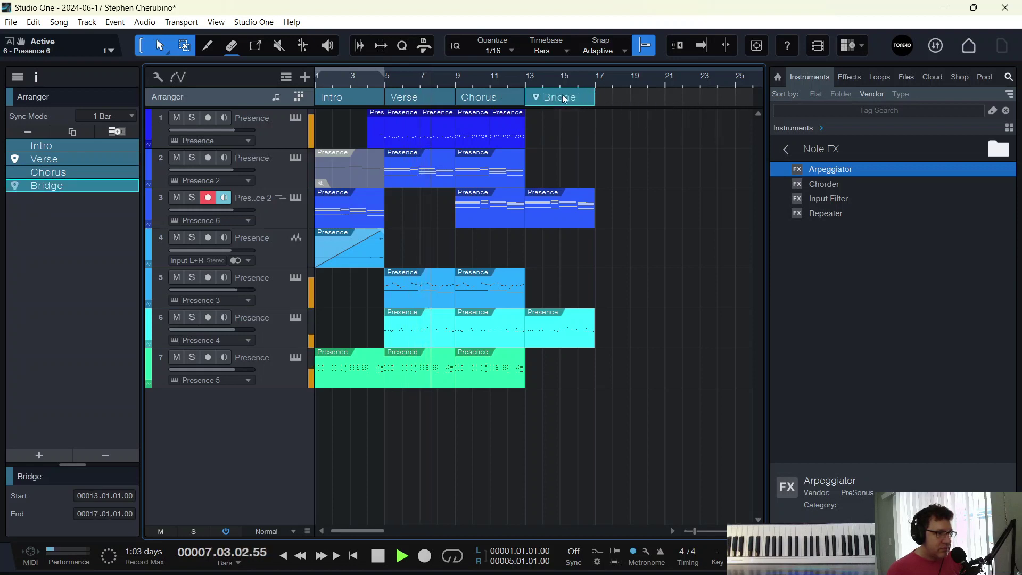
right_click(564, 98)
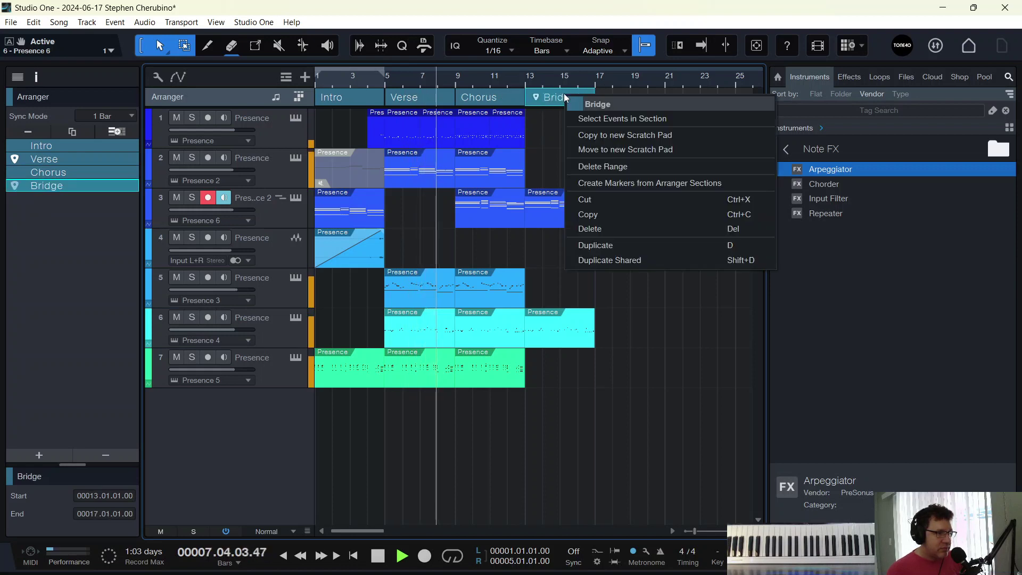
click(383, 79)
Rename the Bridge arranger section as Outro
right_click(542, 100)
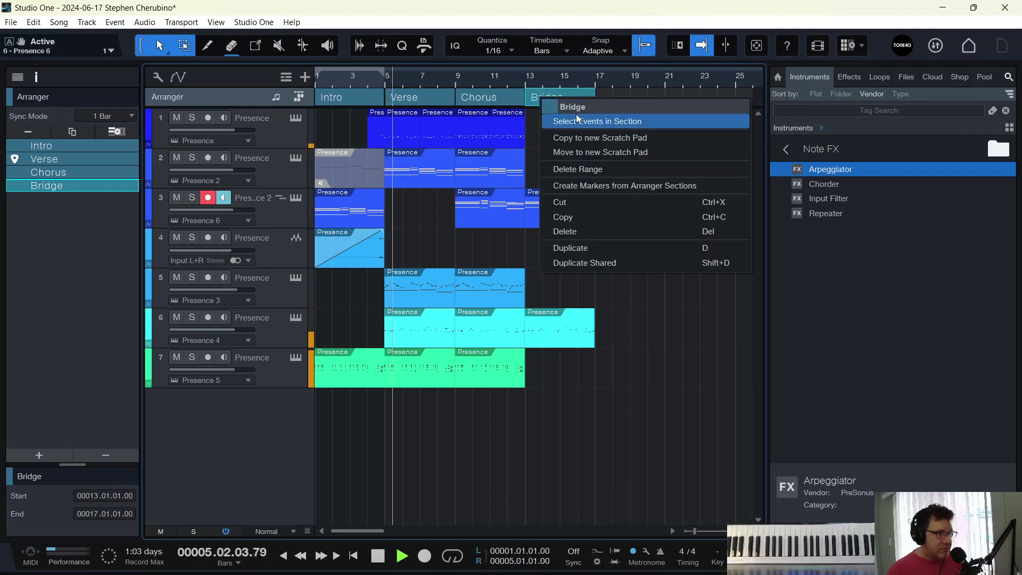
double_click(577, 105)
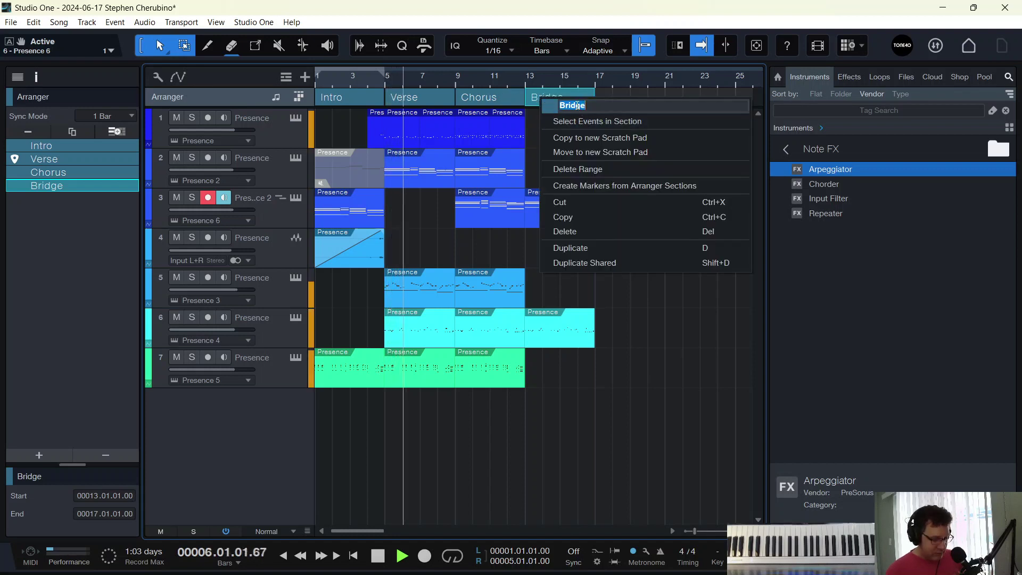
text(Outro)
key(Return)
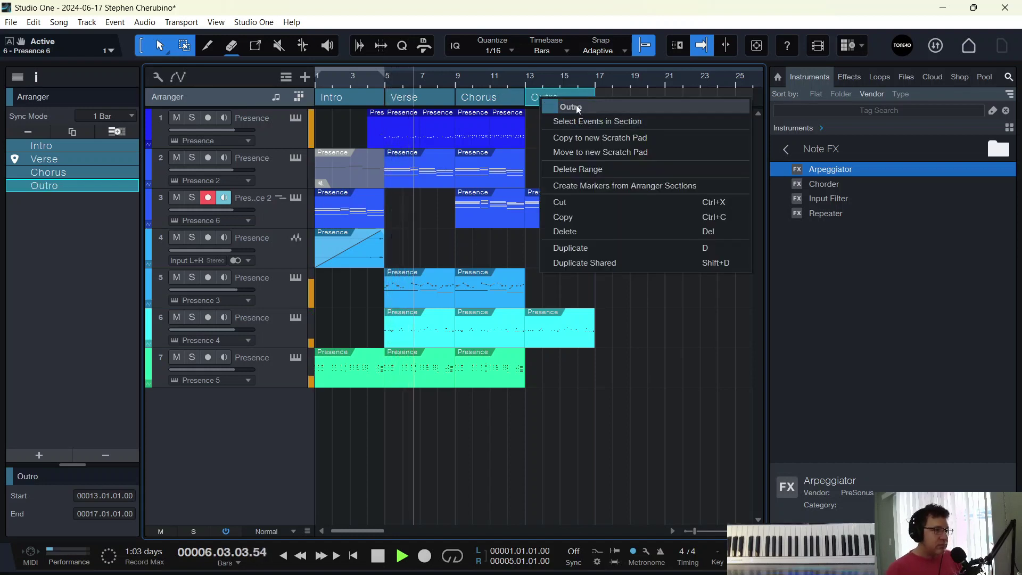
click(602, 288)
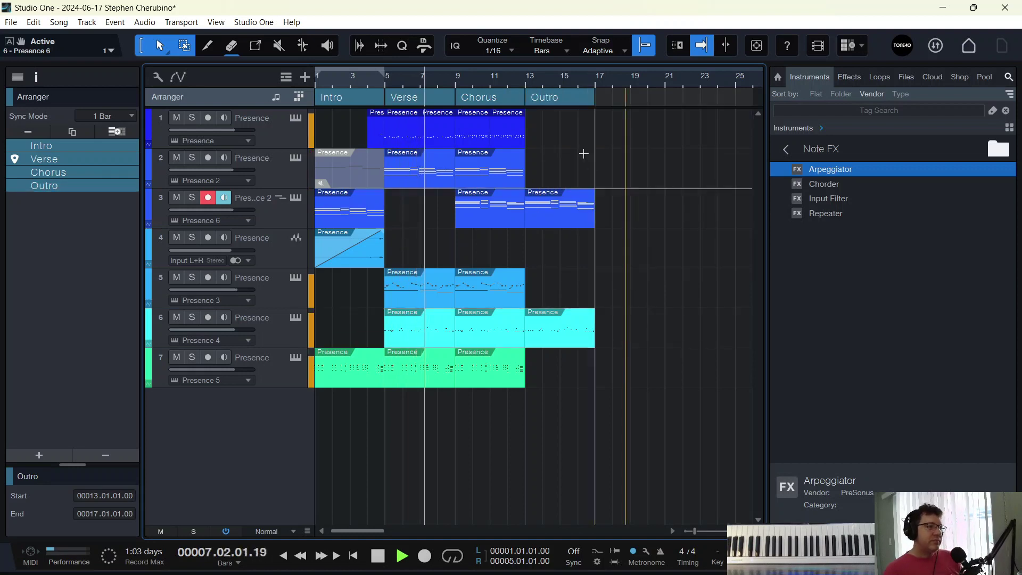
scroll(500, 81, down, 4)
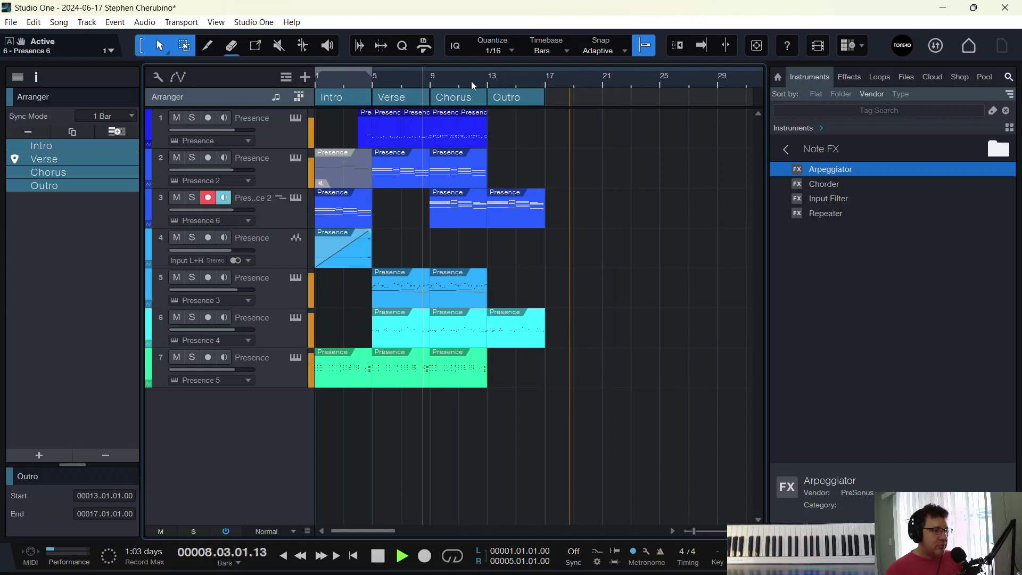
scroll(476, 84, up, 3)
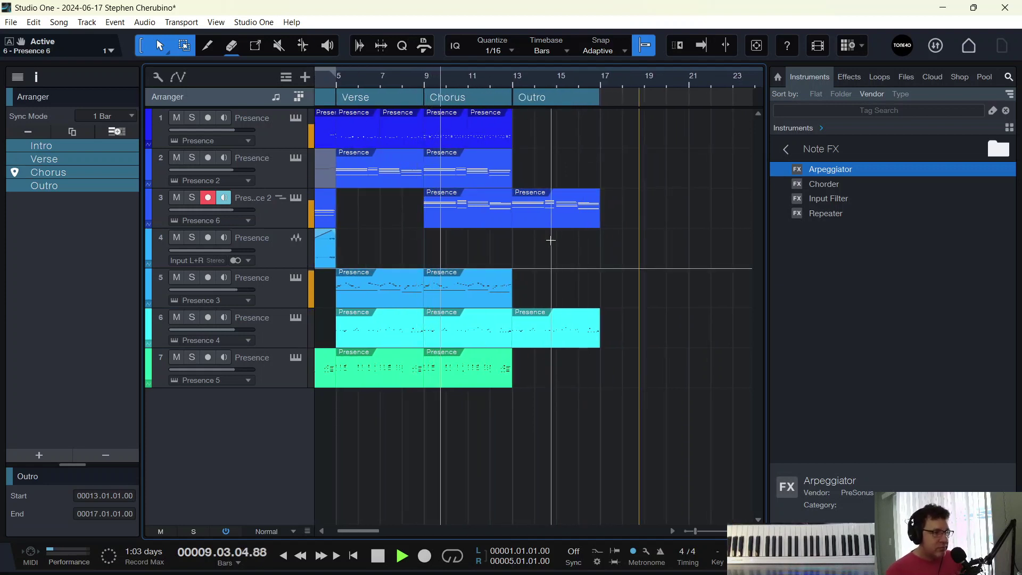
scroll(523, 85, up, 2)
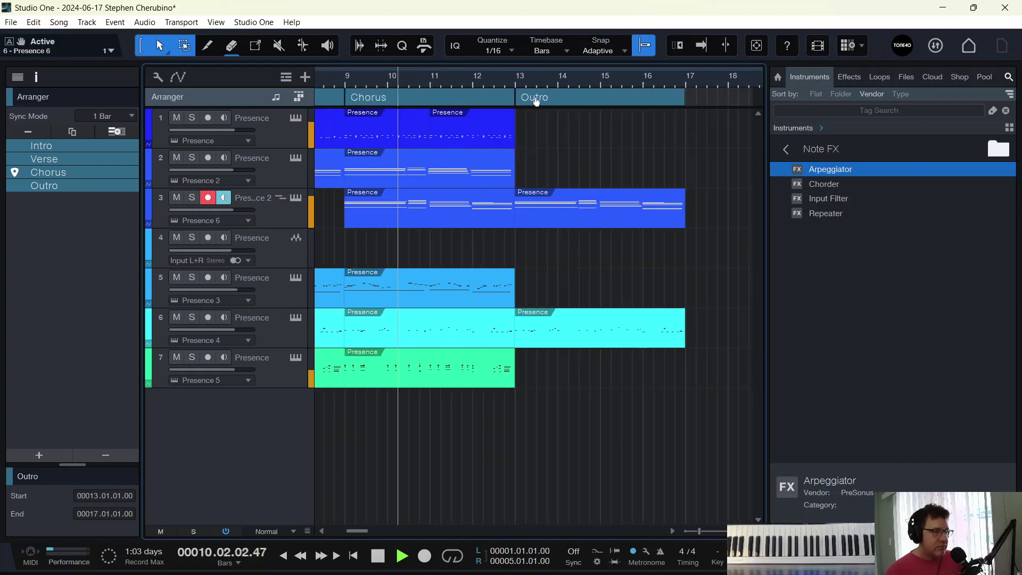
scroll(532, 91, down, 2)
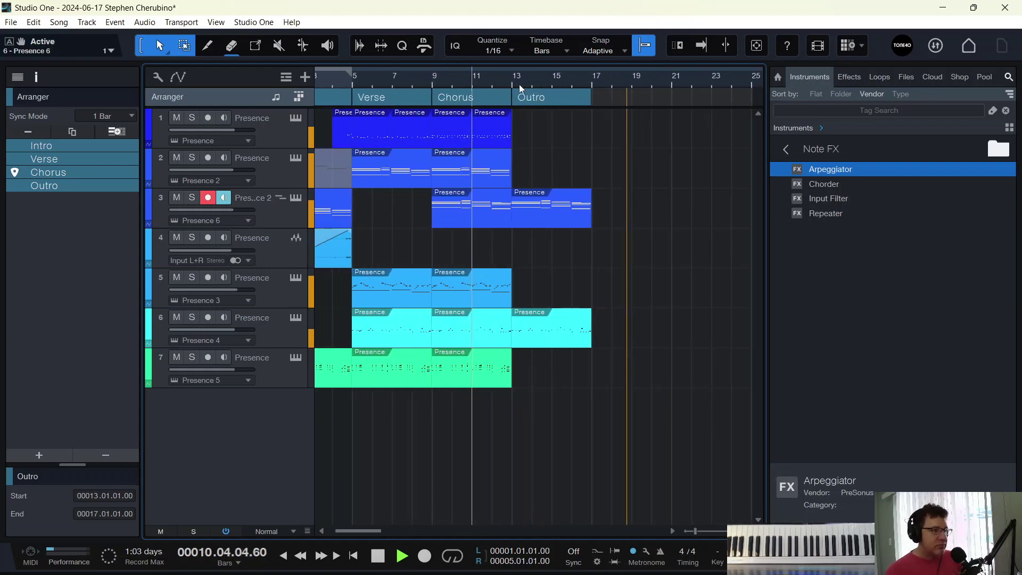
Show track automation, fade track 3's Master Gain down from 0 dB at bar 13 to -∞ dB at bar 17, and play back the outro
drag(529, 82, 624, 85)
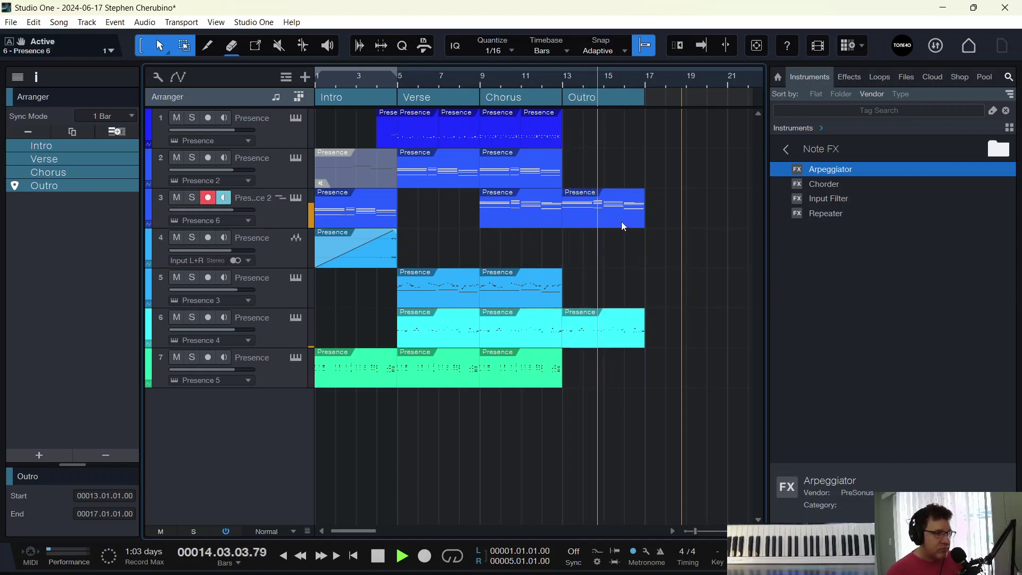
click(178, 77)
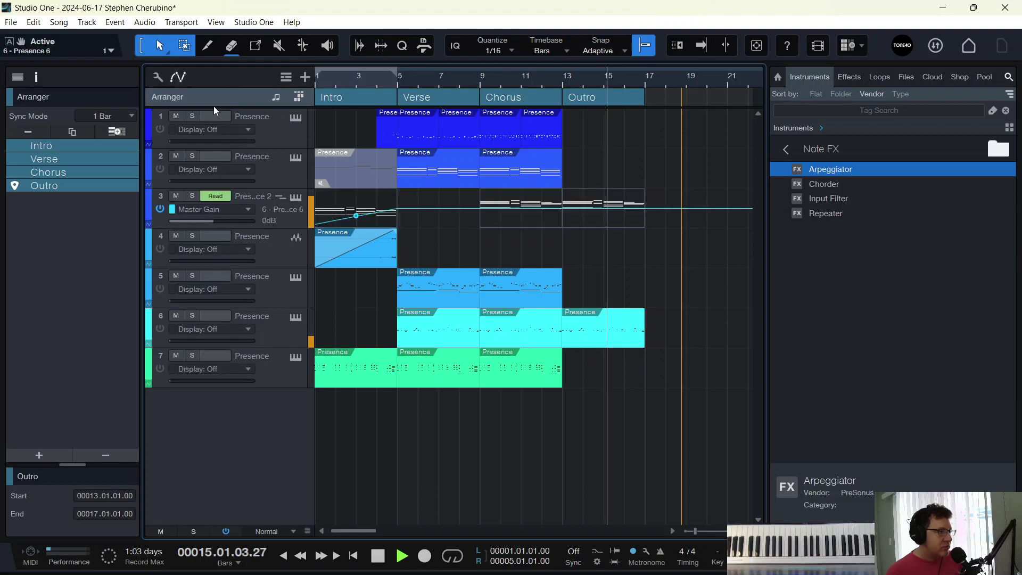
click(644, 212)
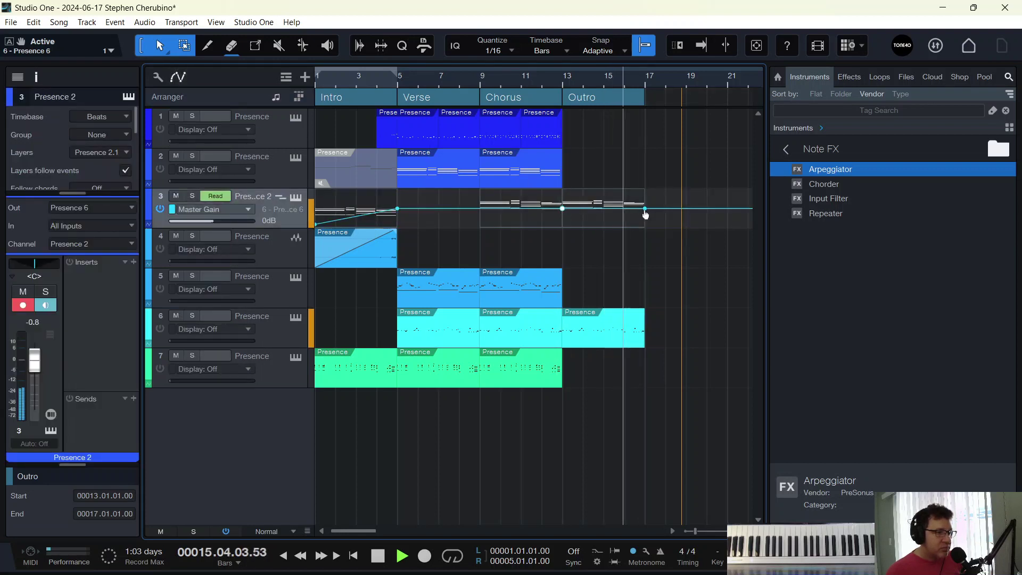
drag(645, 212, 640, 238)
click(558, 80)
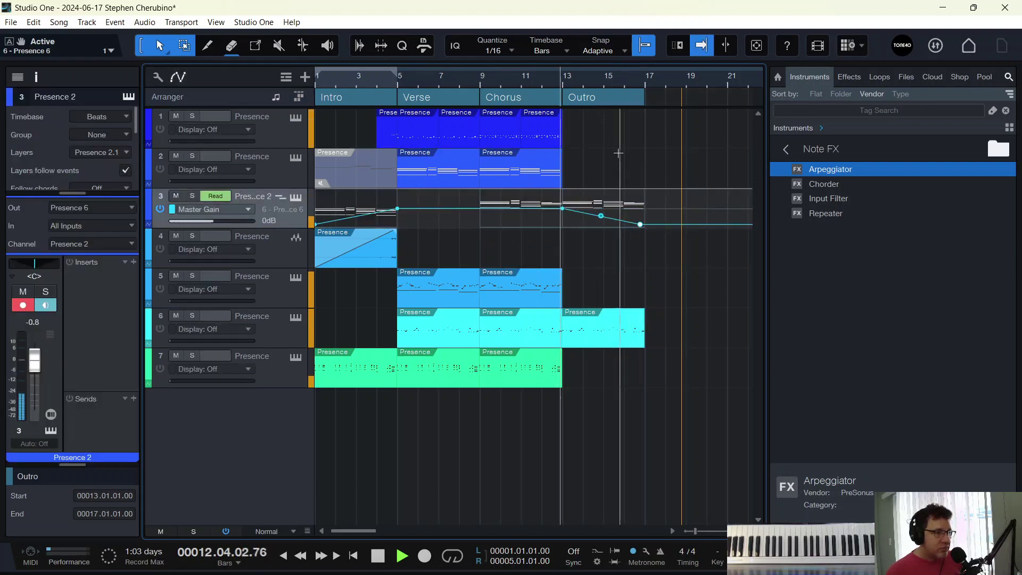
drag(640, 224, 646, 229)
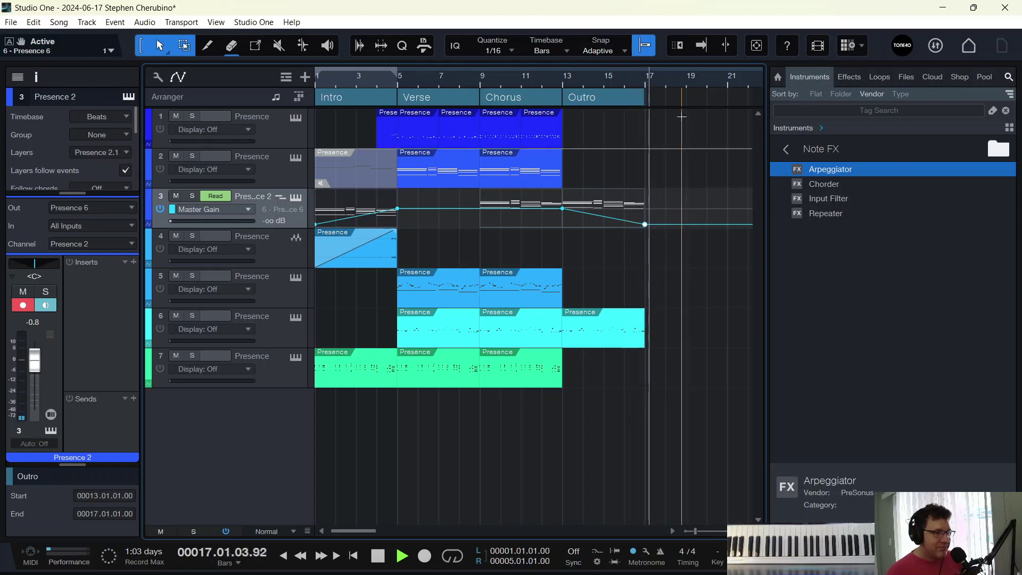
key(space)
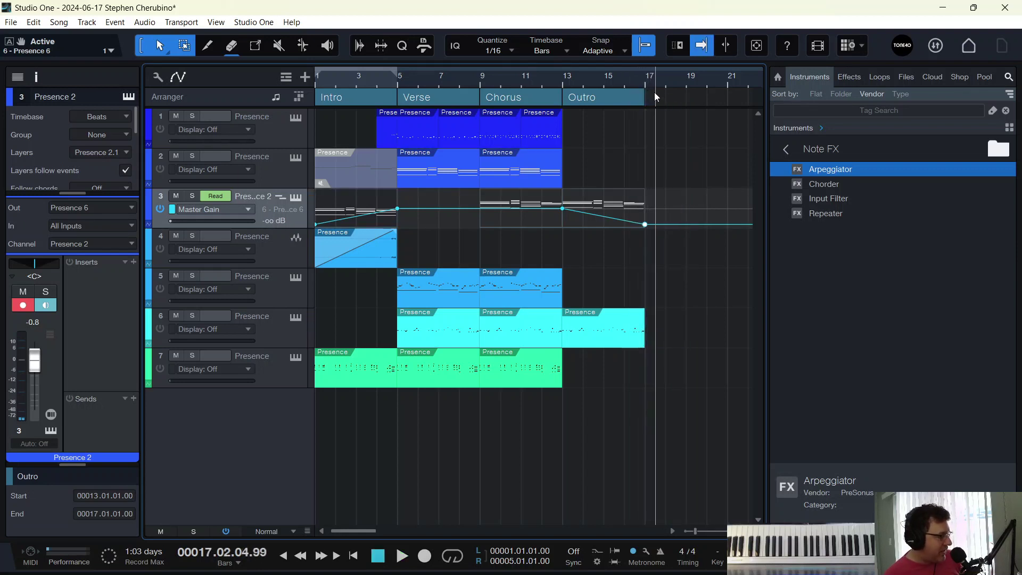
drag(531, 86, 625, 91)
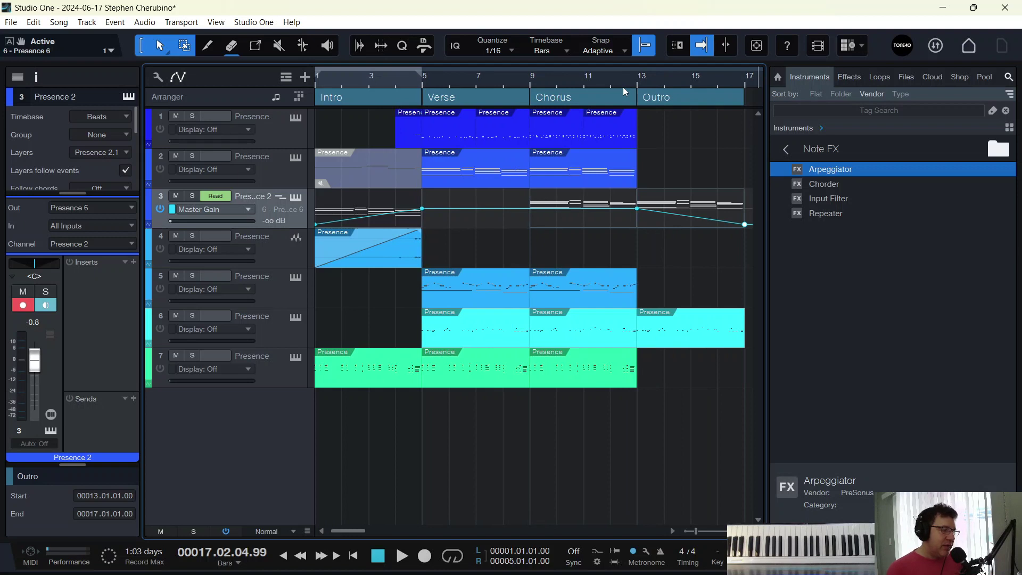